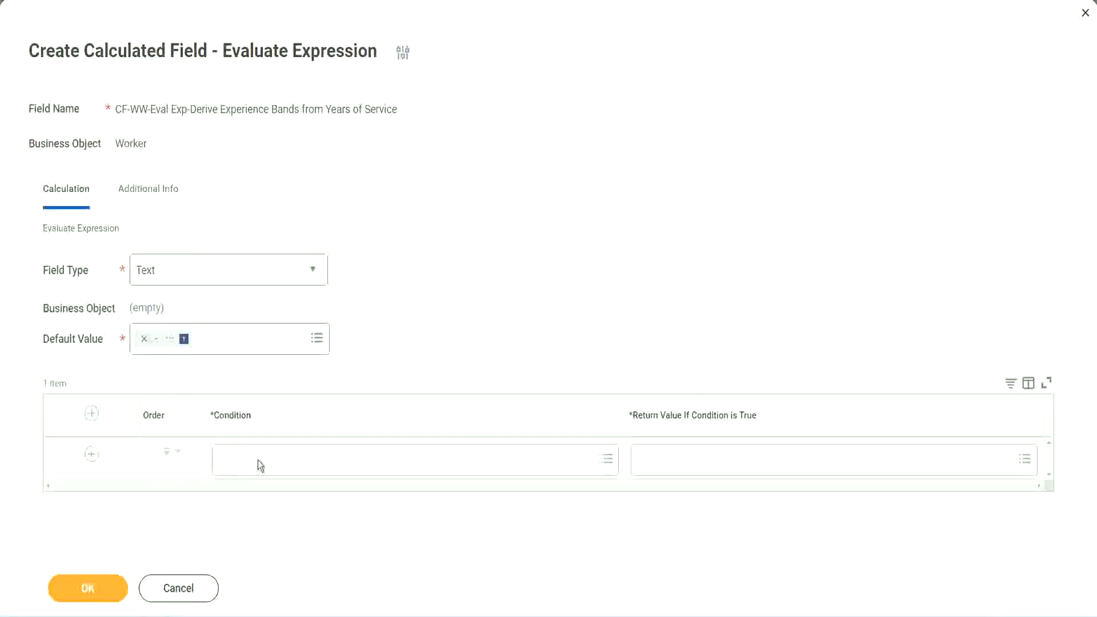
- Copy "CF-WW-TF-Length of Service between 0 and 7 years" from the Notepad++ notes and set it as the first row's condition
click(258, 461)
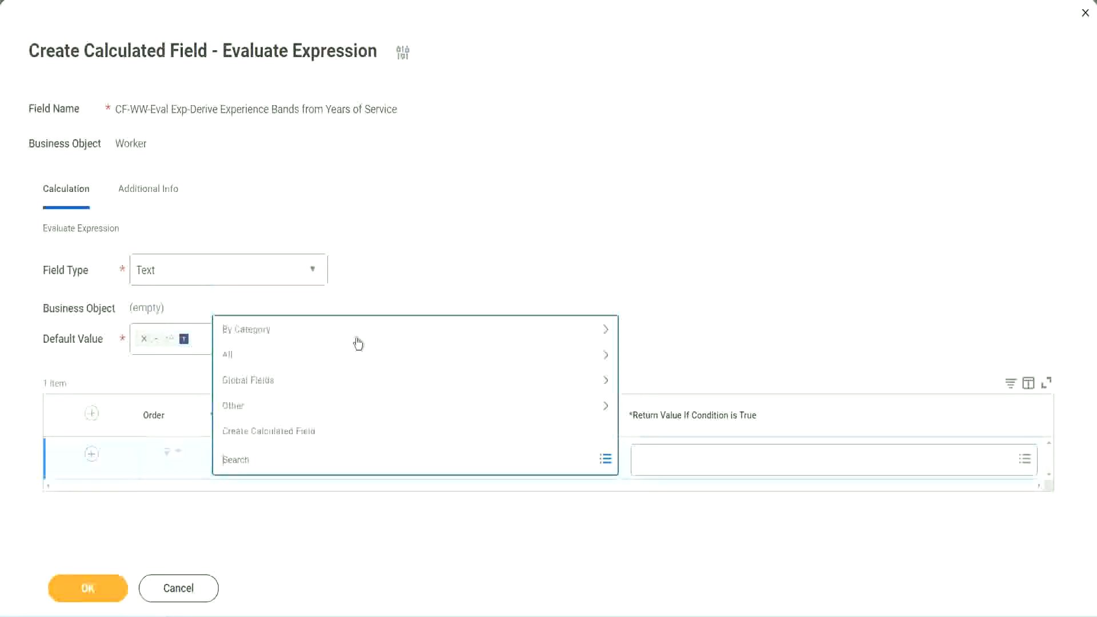
click(419, 254)
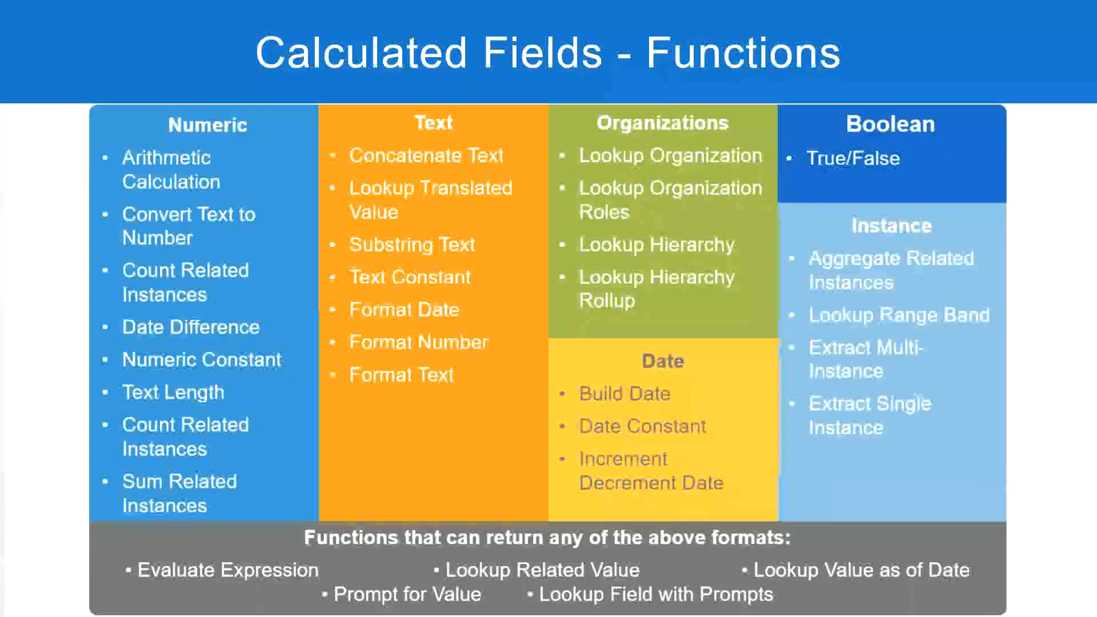
key(alt+Tab)
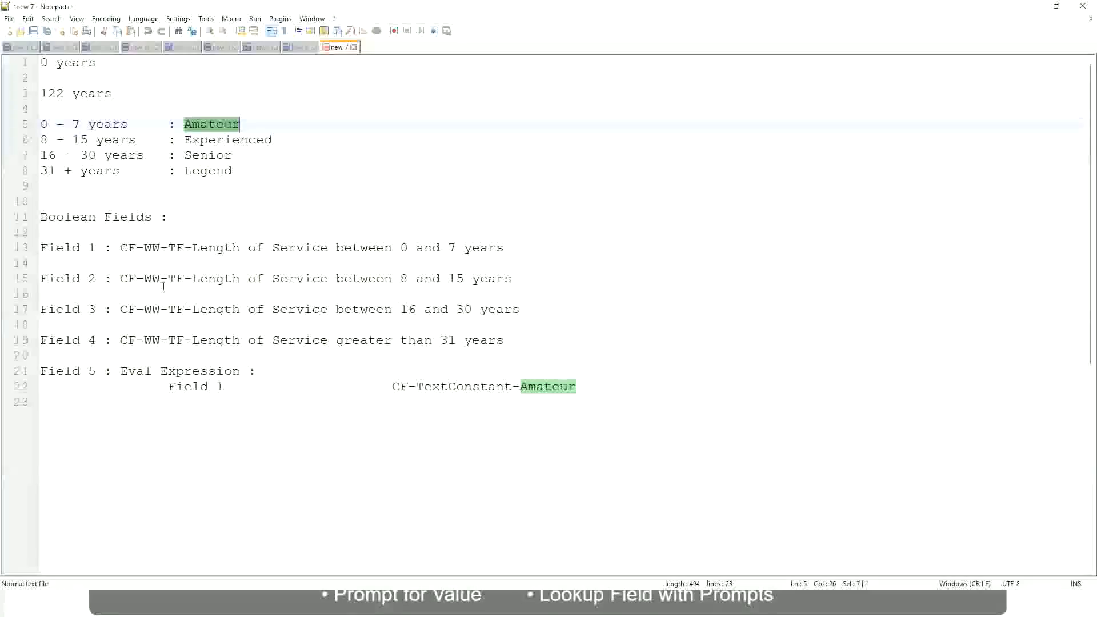
drag(123, 247, 505, 251)
key(ctrl+c)
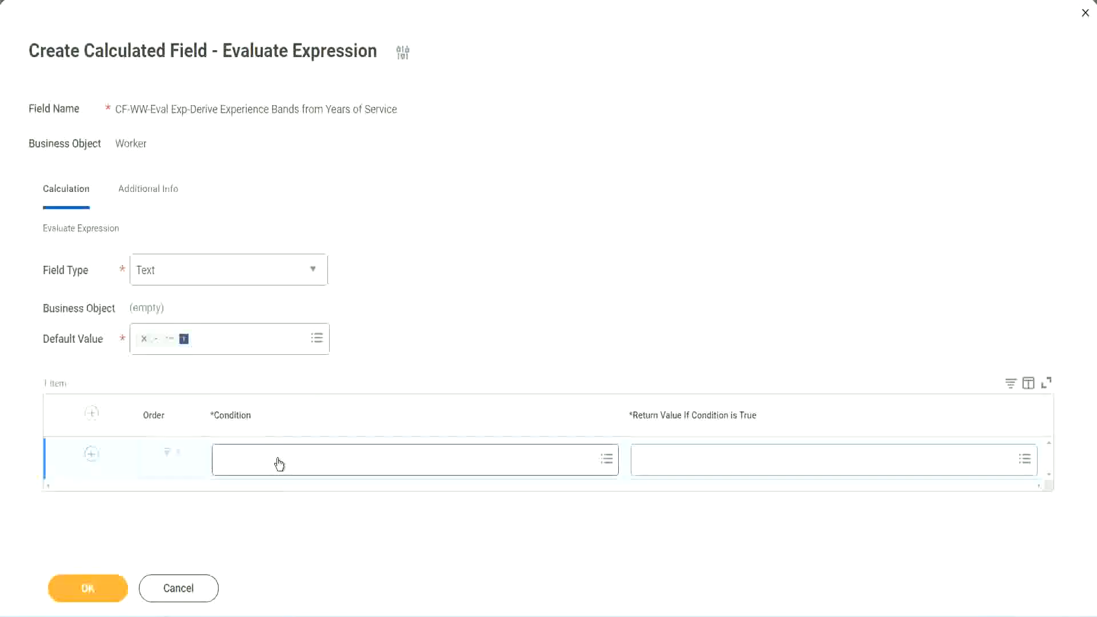
click(278, 464)
key(ctrl+v)
key(Return)
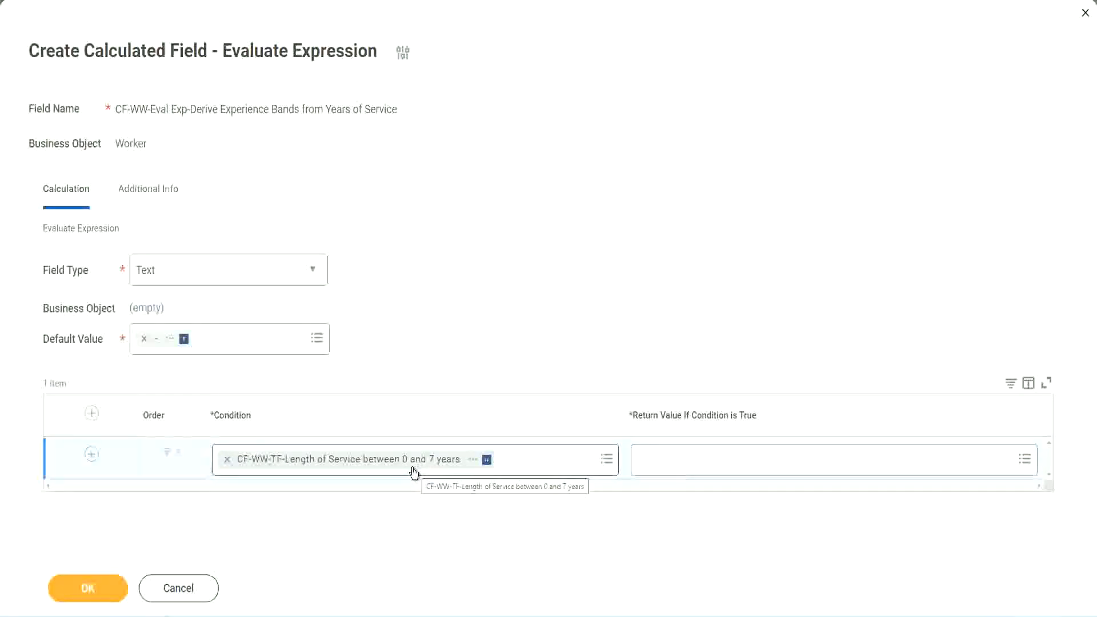
click(713, 469)
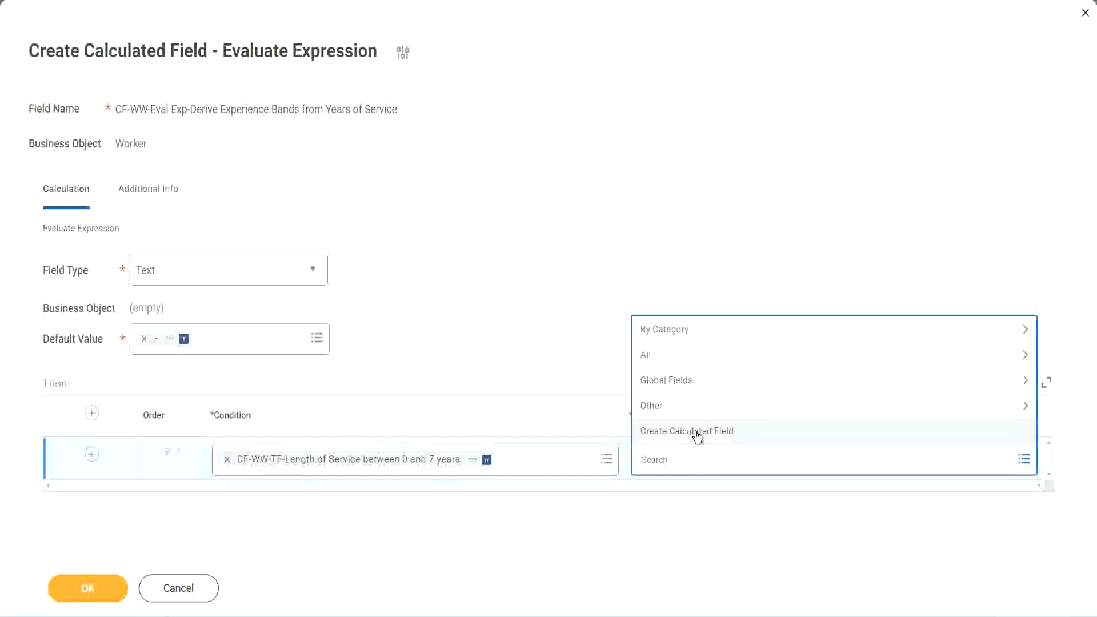
click(636, 285)
click(662, 461)
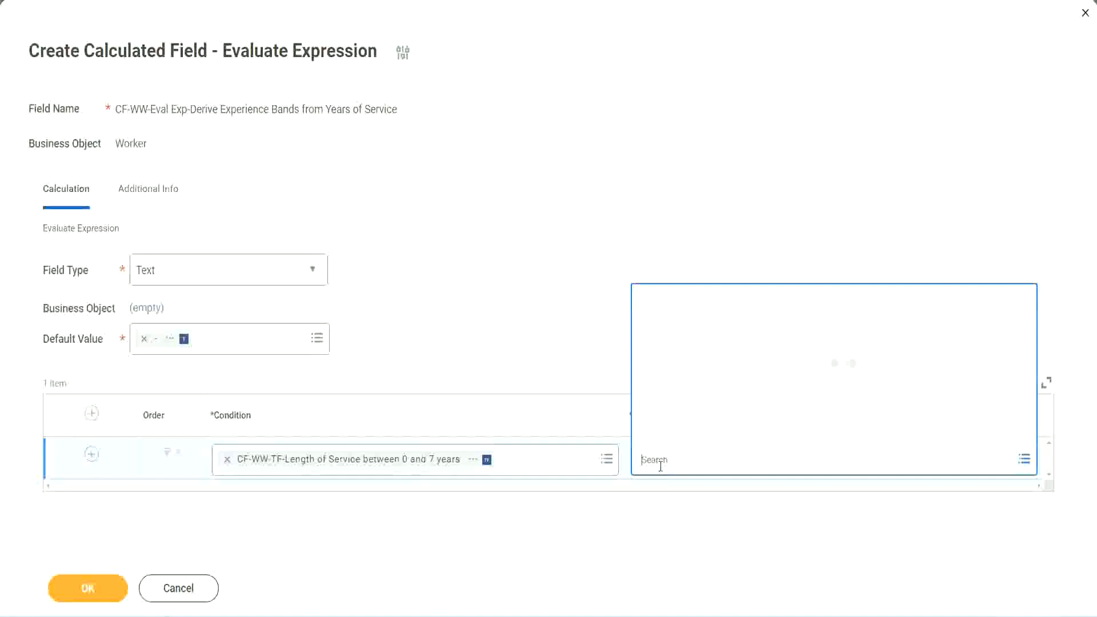
text(Amaterue)
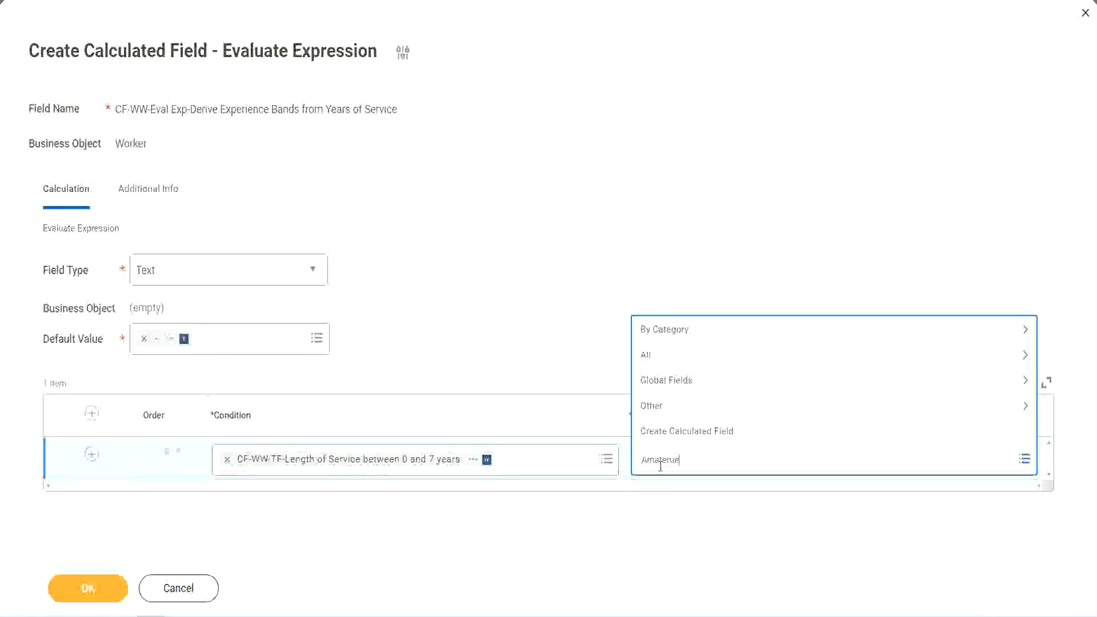
click(554, 332)
click(692, 471)
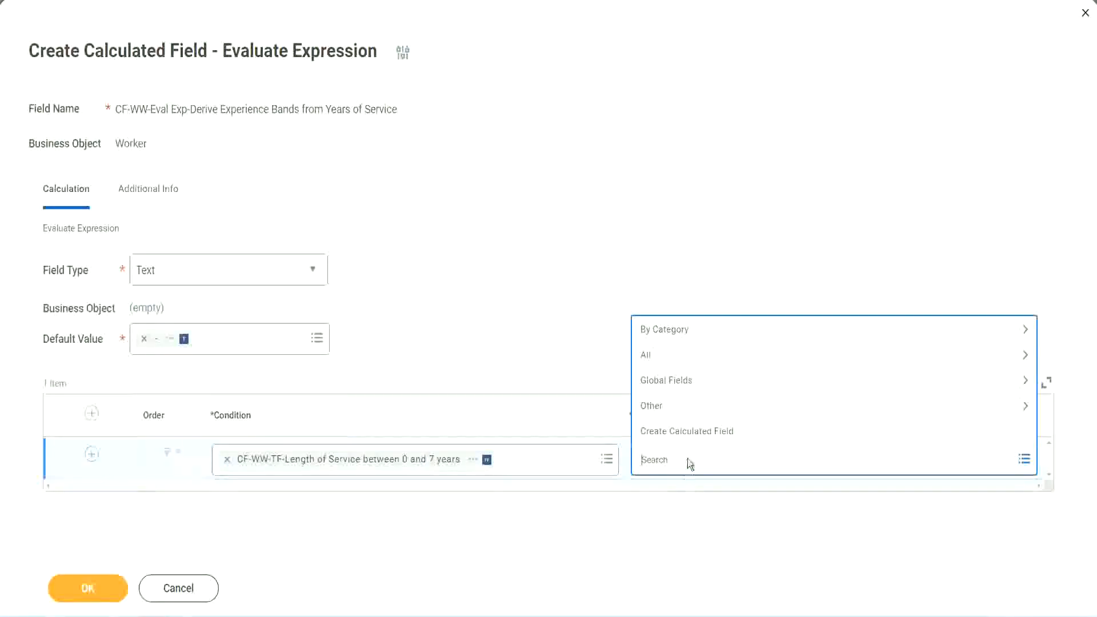
click(553, 332)
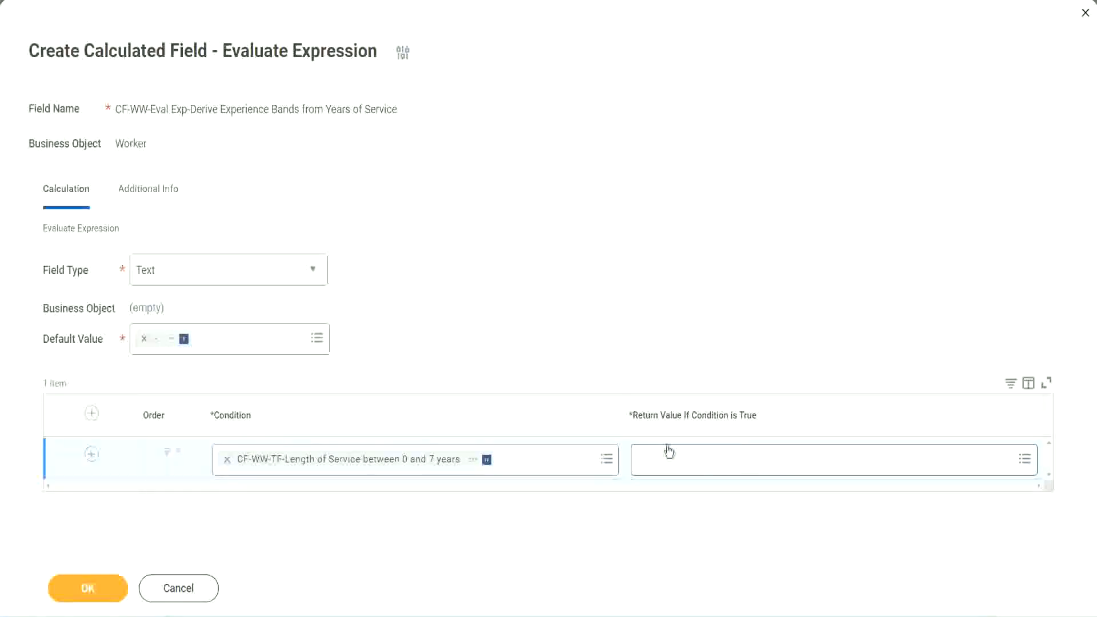
- Start creating a new calculated field for the first row's return value and name it CF-WW-TC-Amateur
click(711, 459)
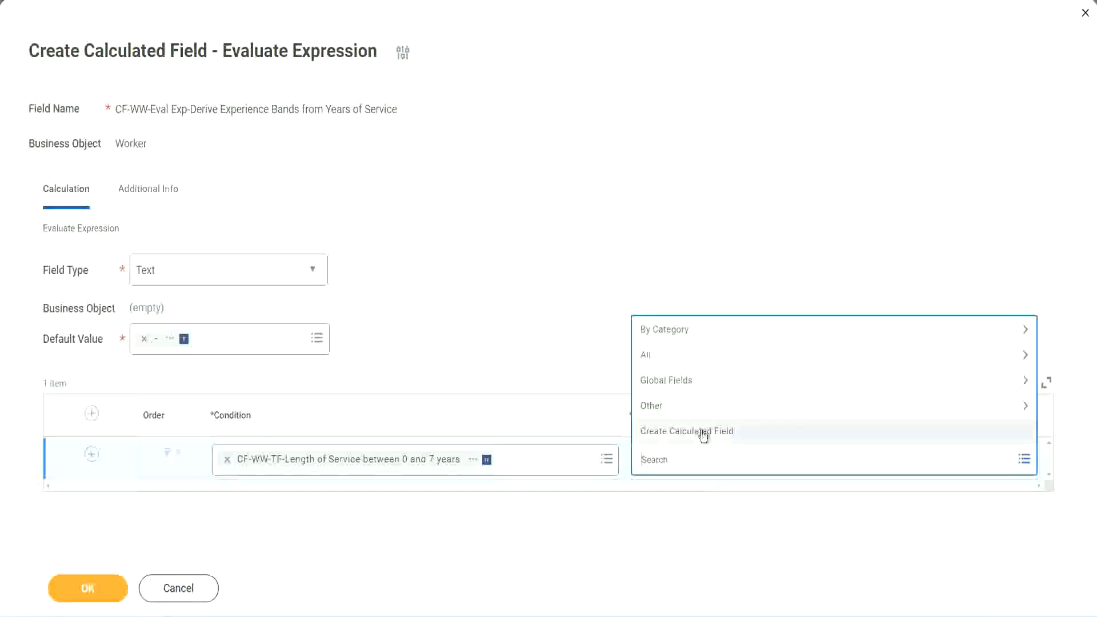
click(703, 436)
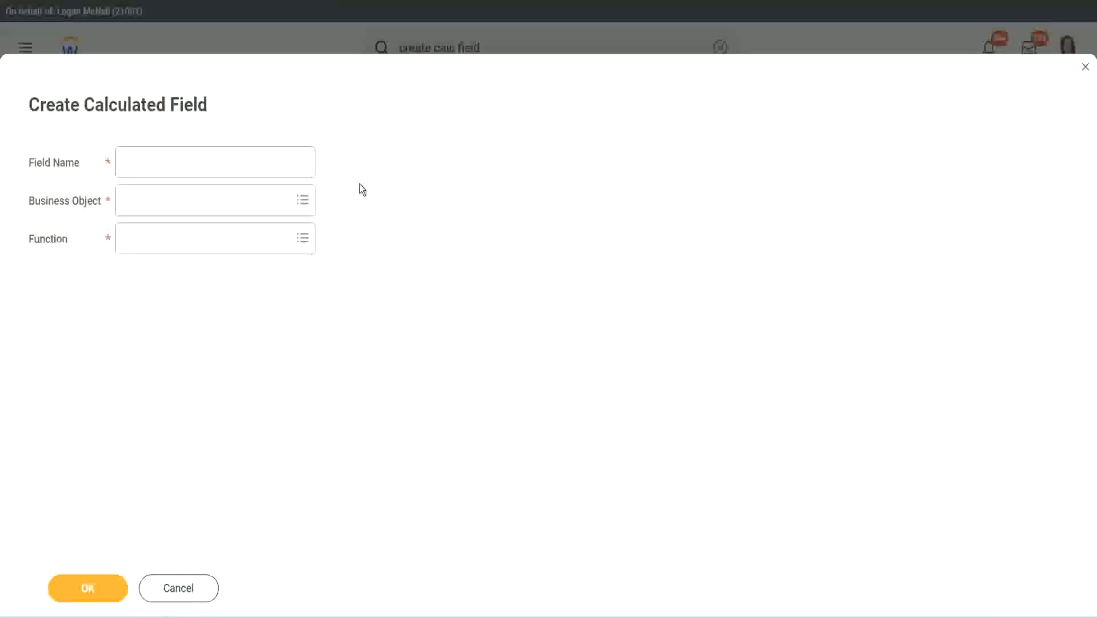
click(136, 163)
text(CF)
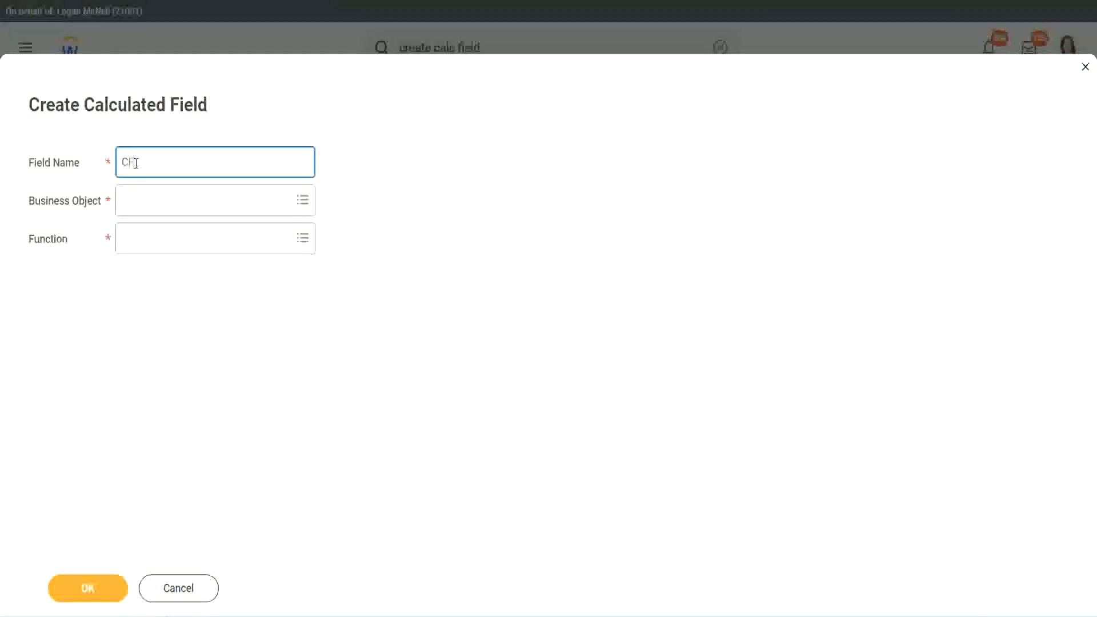
text(_TC)
text(-Am)
text(ateur)
click(137, 162)
text(WW)
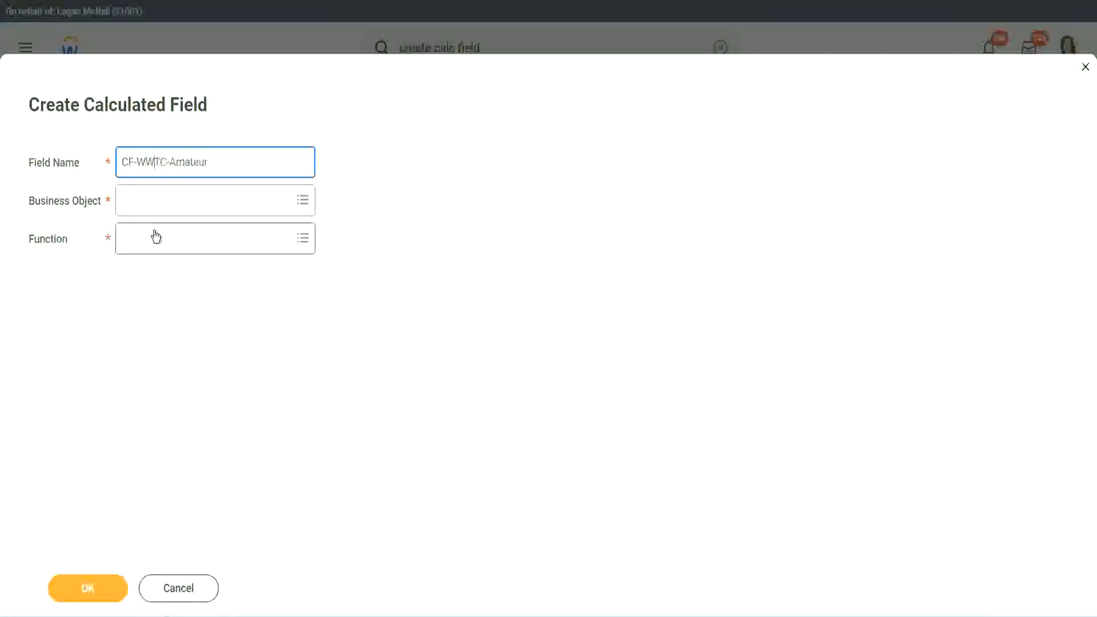
text(-)
- Set the business object of the CF-WW-TC-Amateur field to Global
click(154, 201)
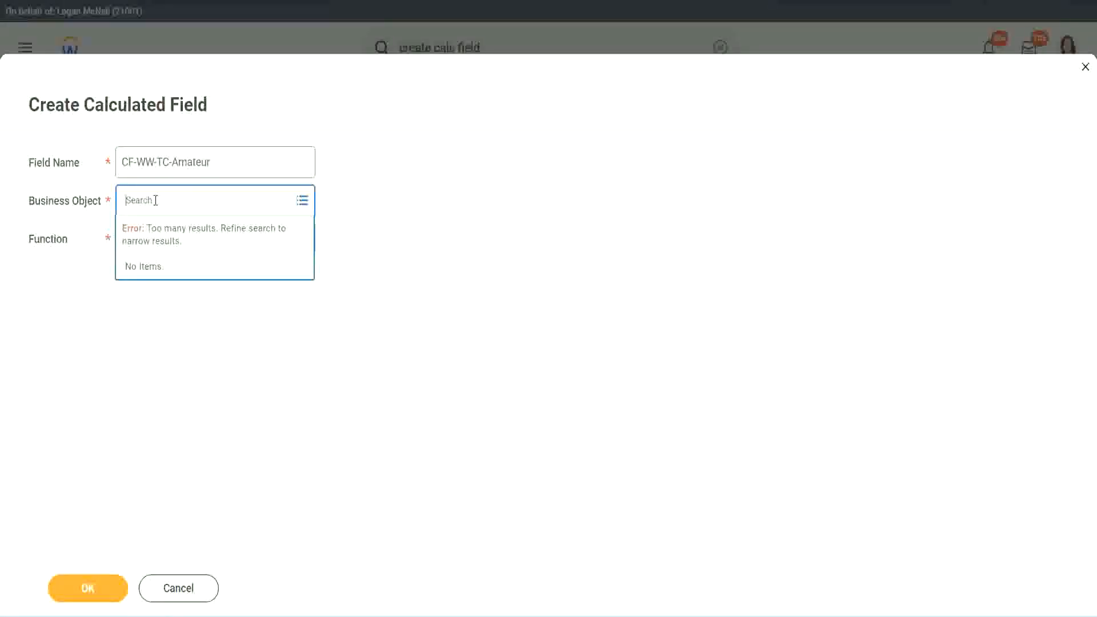
text(worker)
key(BackSpace)
key(BackSpace)
key(BackSpace)
key(BackSpace)
key(BackSpace)
key(BackSpace)
text(global)
key(Return)
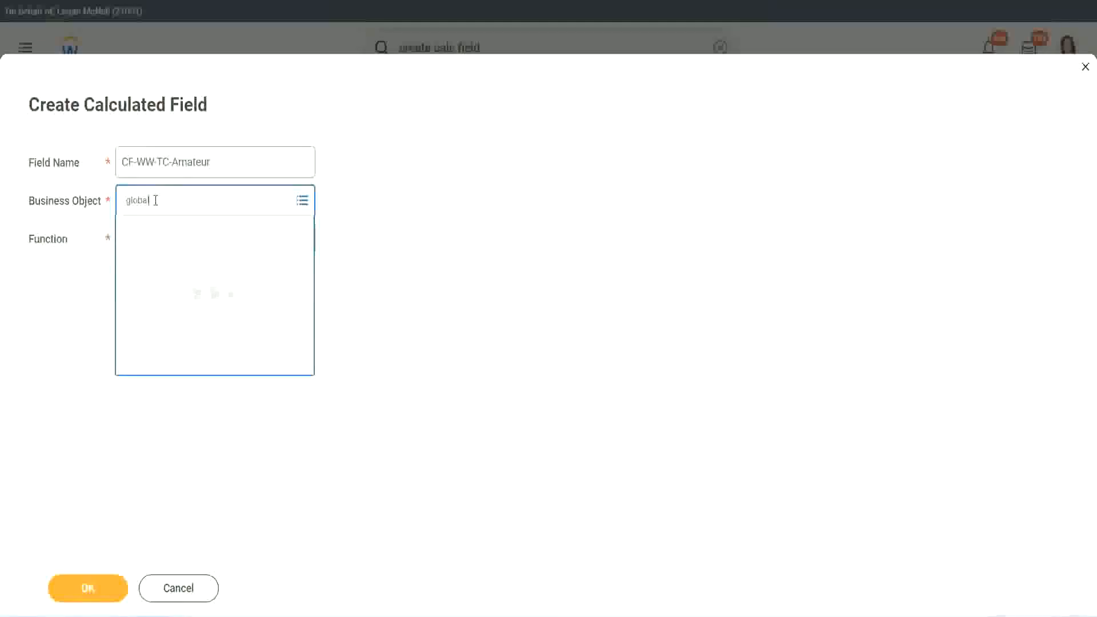
click(172, 270)
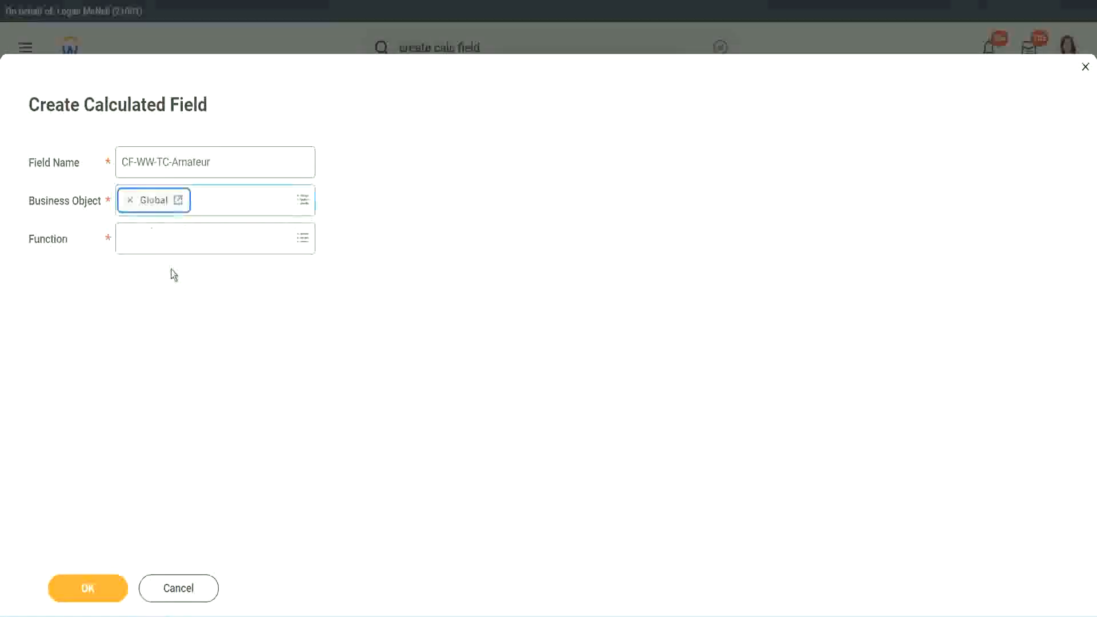
triple_click(251, 166)
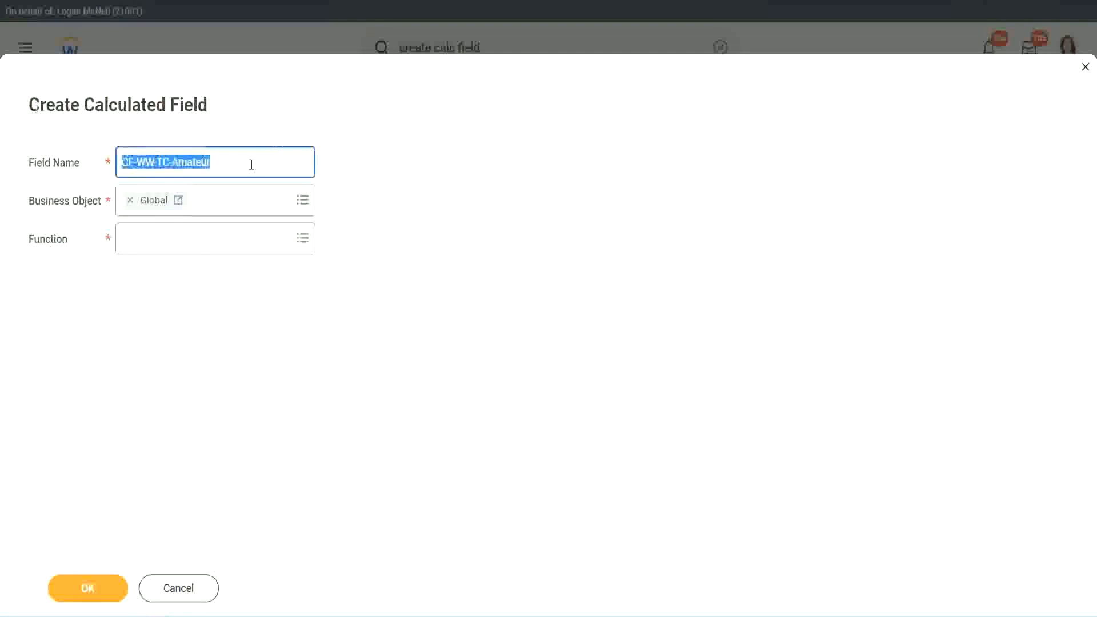
click(238, 164)
double_click(216, 161)
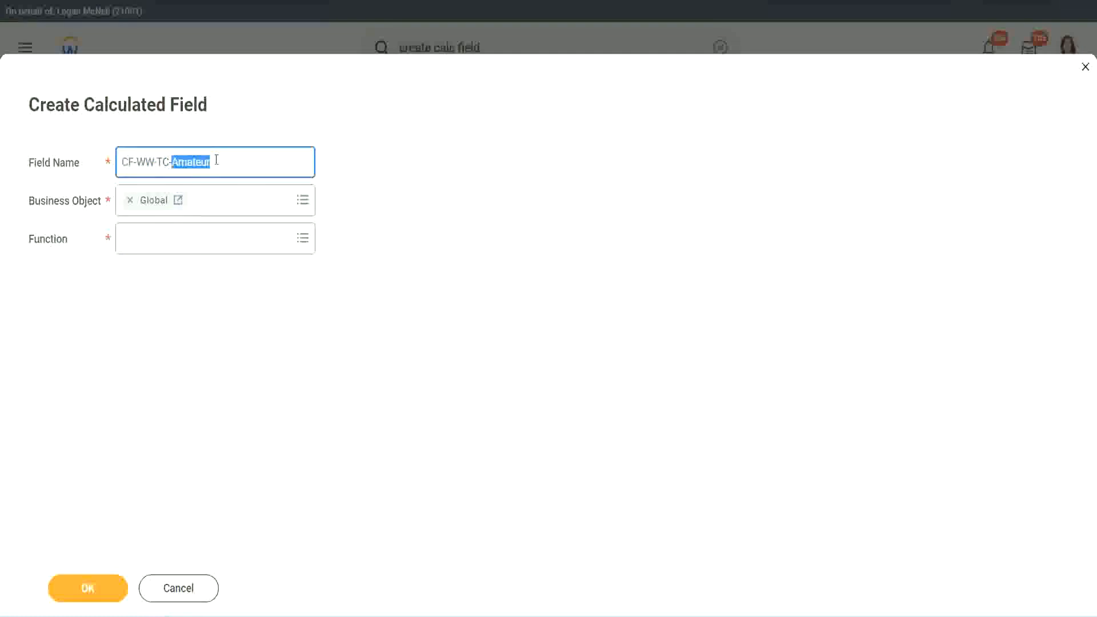
click(228, 160)
double_click(205, 163)
- Choose Text Constant as the new field's function and proceed to its definition
click(152, 239)
text(text const)
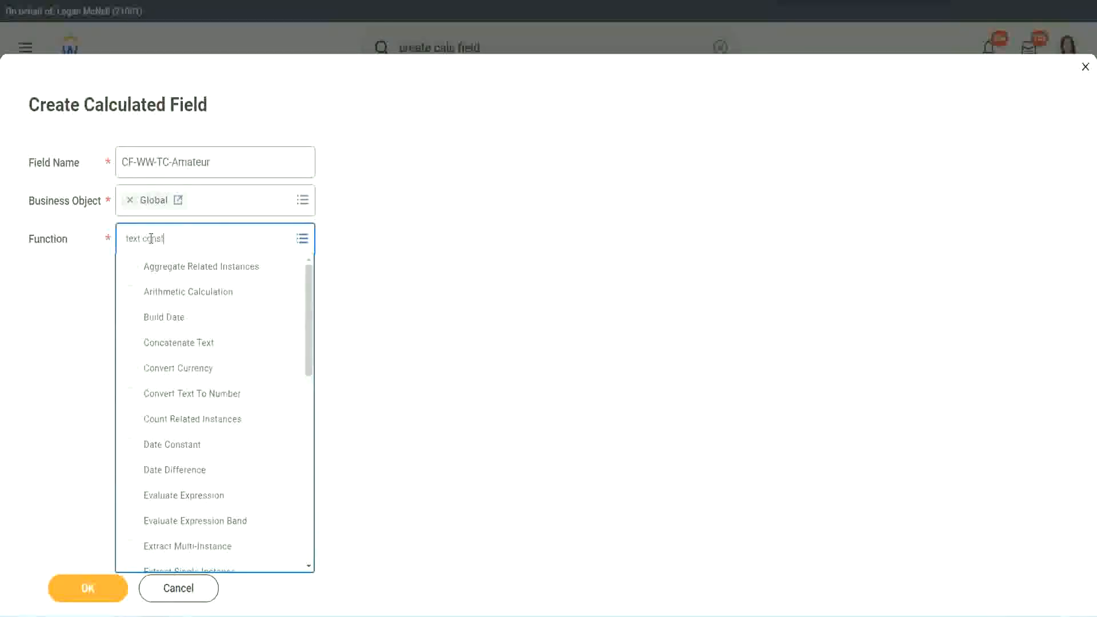
key(Return)
click(90, 594)
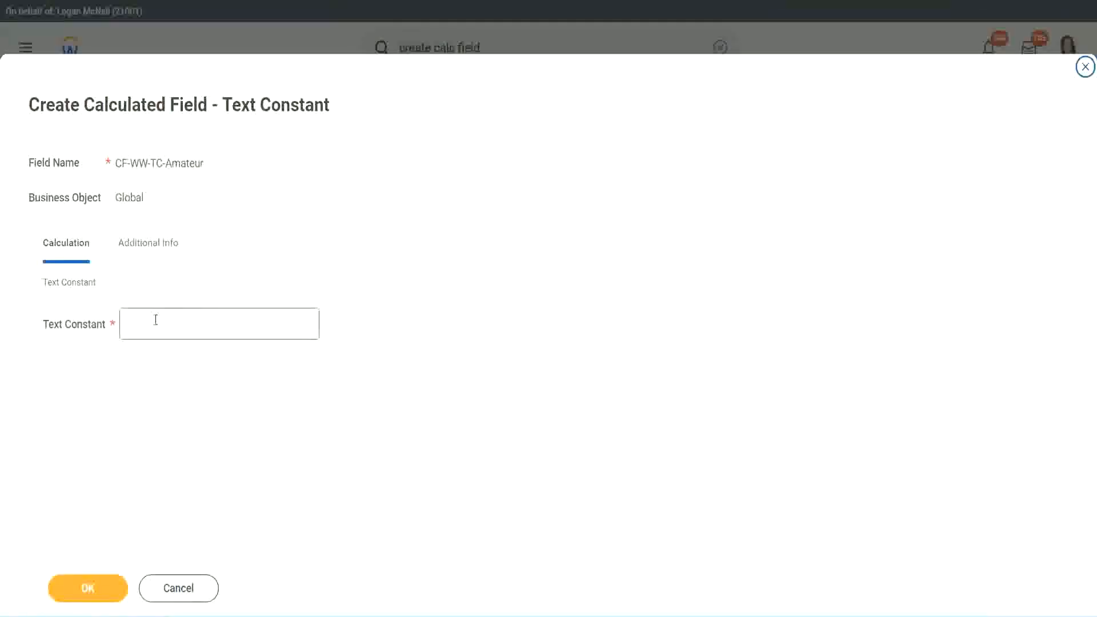
- Set the text constant to "Amateur" and save the calculated field as the first row's return value
click(177, 321)
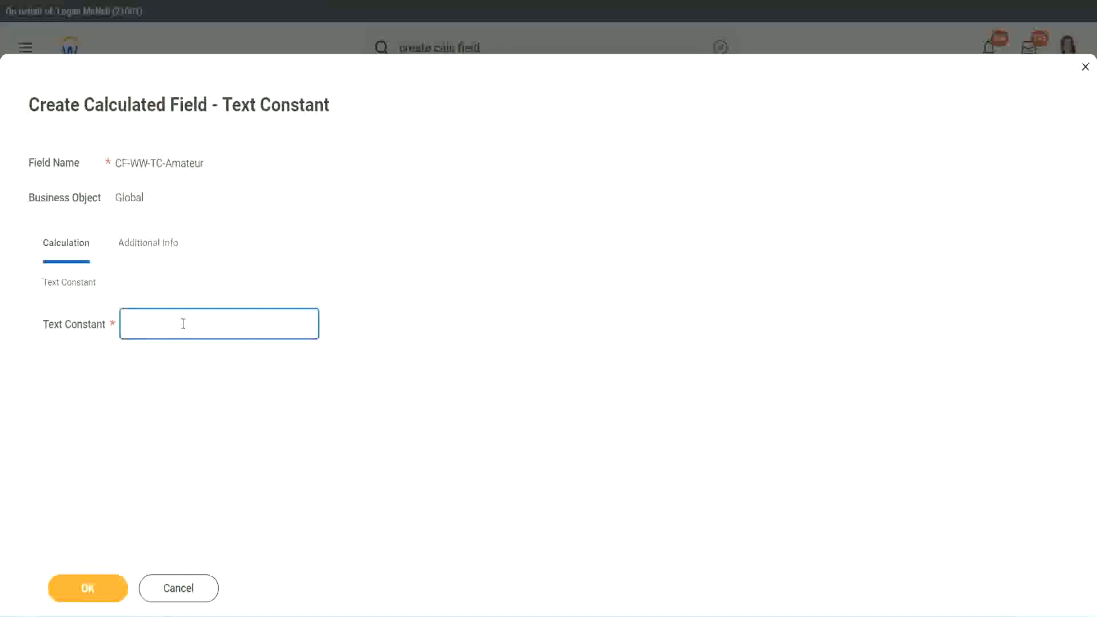
text(Amateur)
click(84, 591)
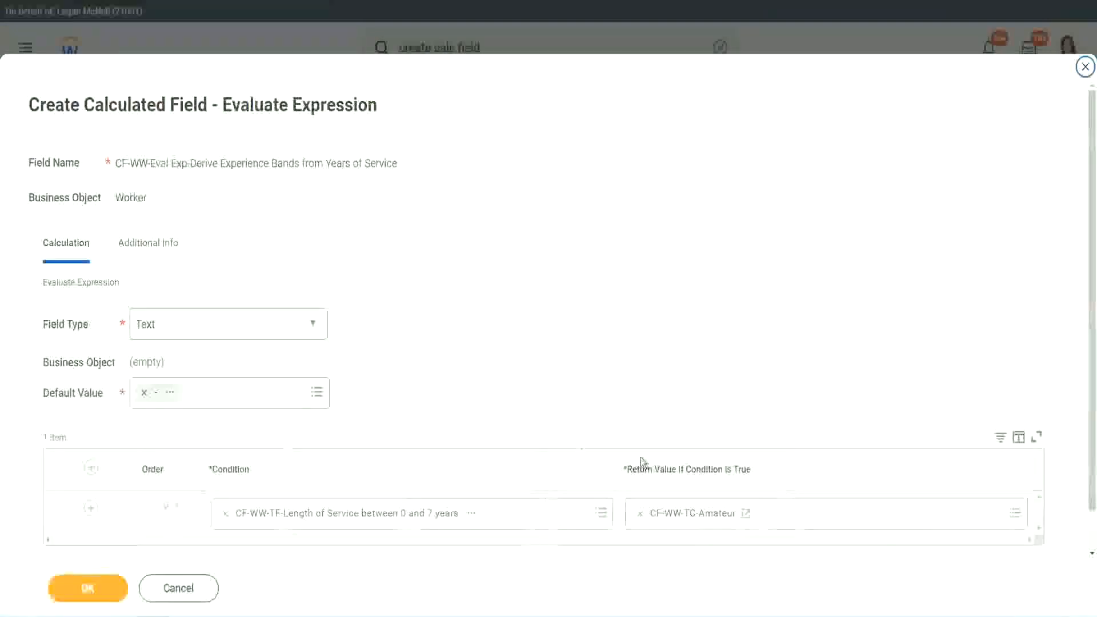
right_click(682, 519)
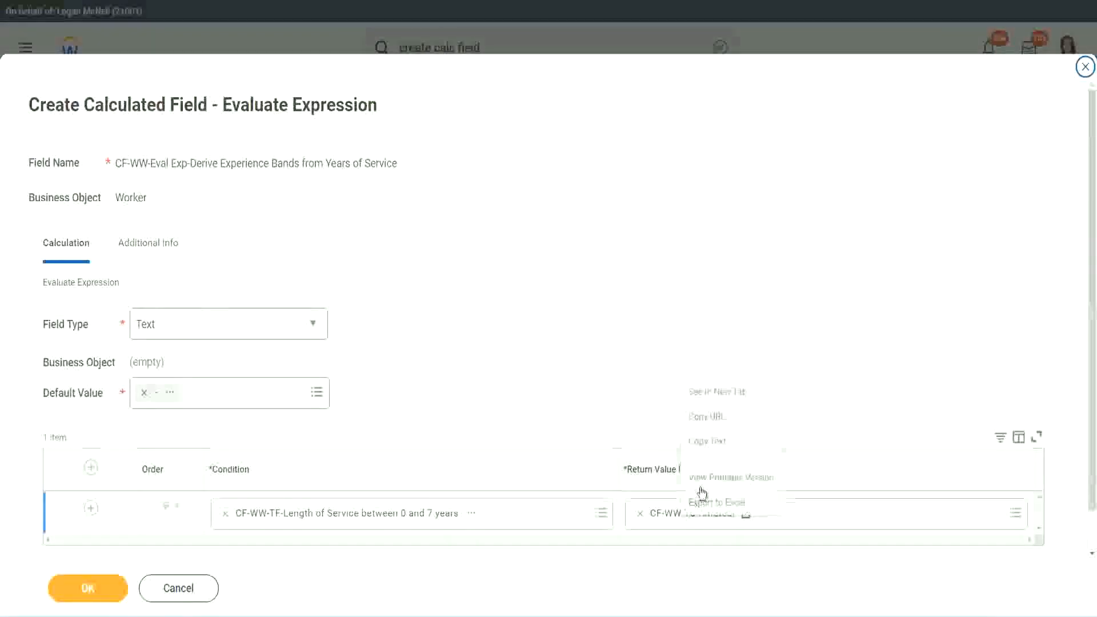
click(632, 468)
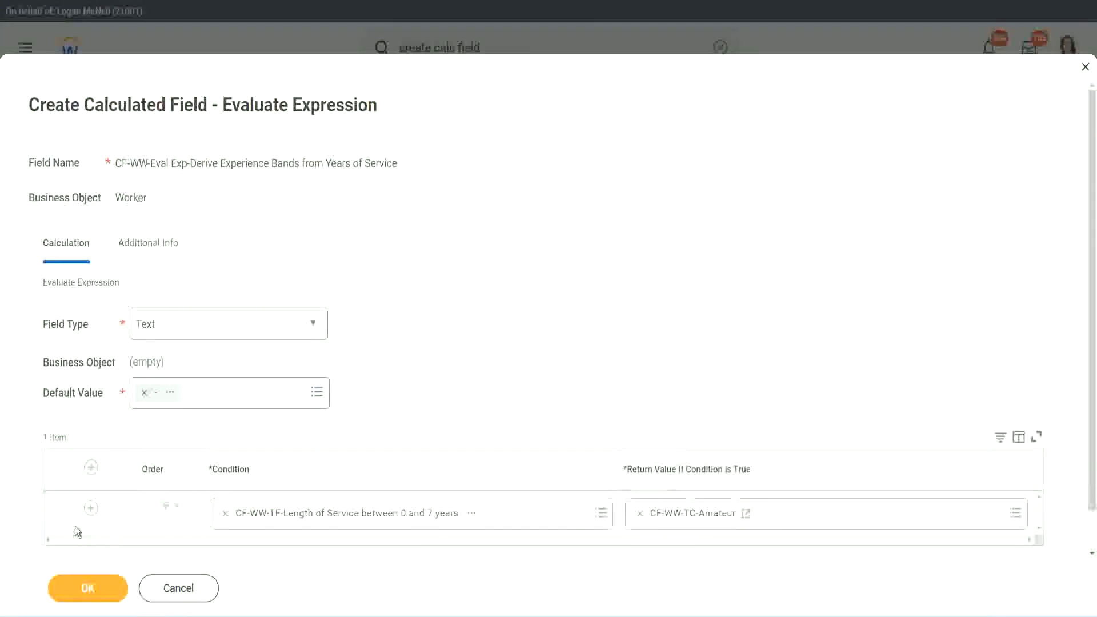
- Add three more condition rows below the 0 to 7 years row in the Evaluate Expression table
click(89, 513)
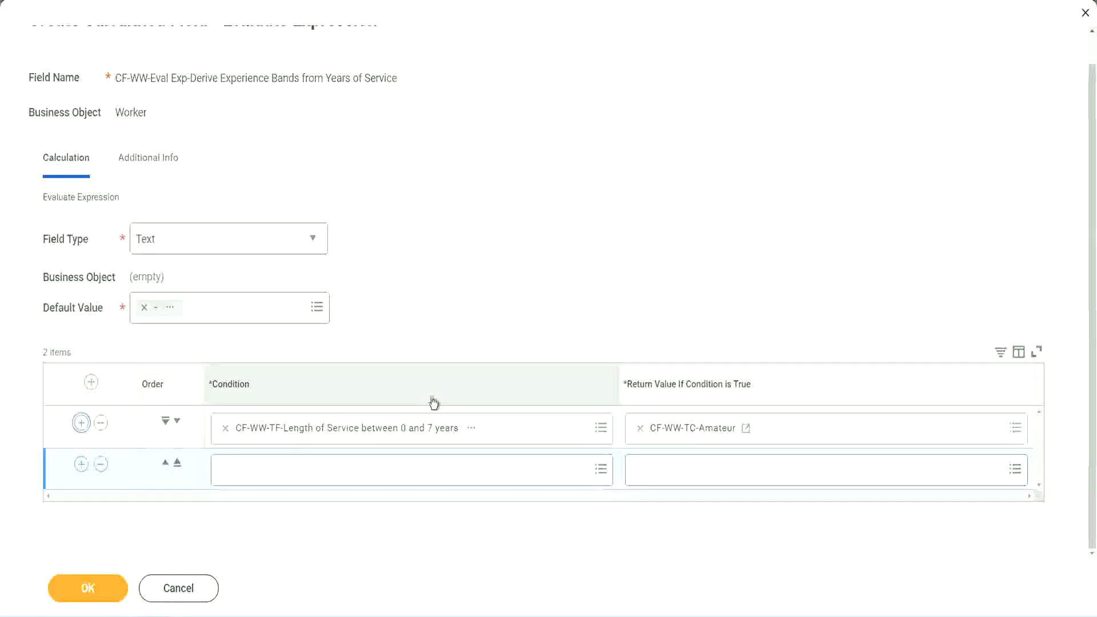
click(81, 464)
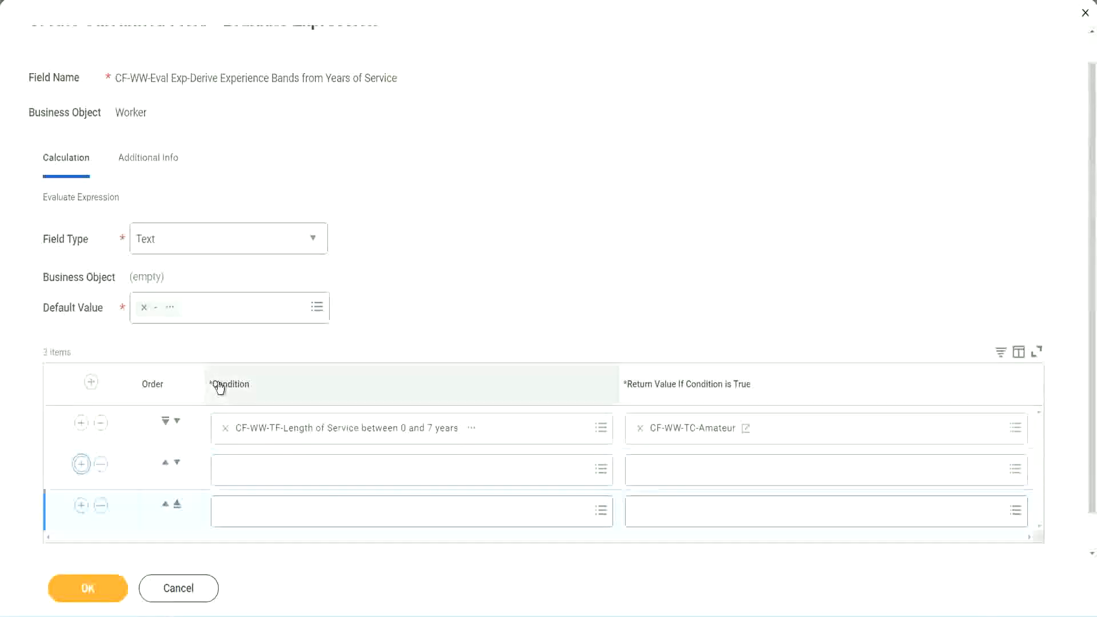
click(81, 464)
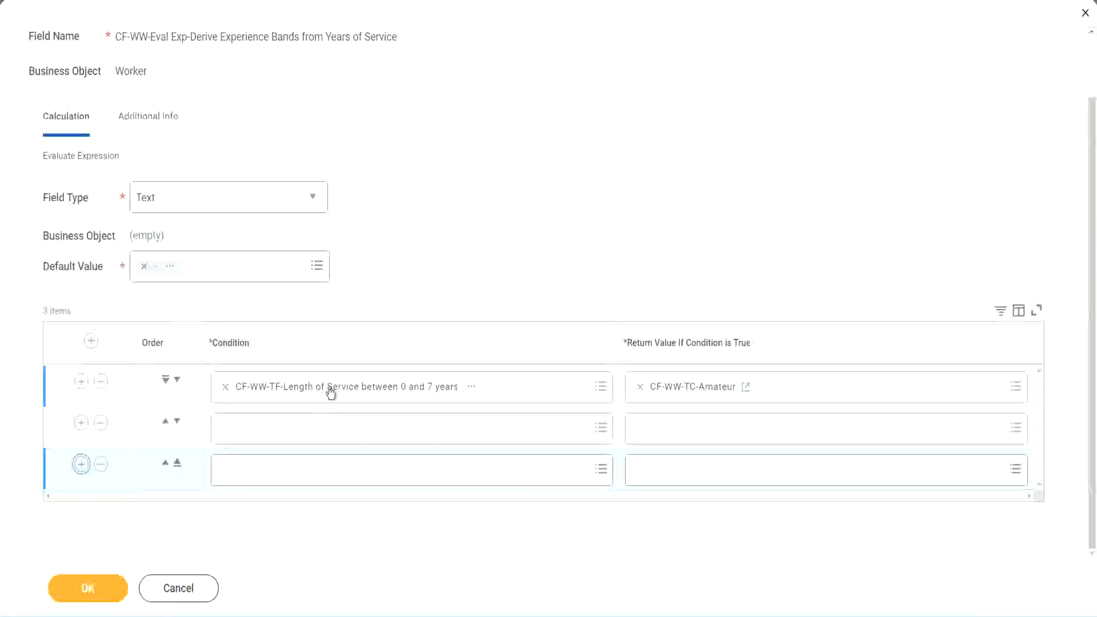
- Set the second row's condition to CF-WW-TF-Length of Service between 8 and 15 years
click(270, 434)
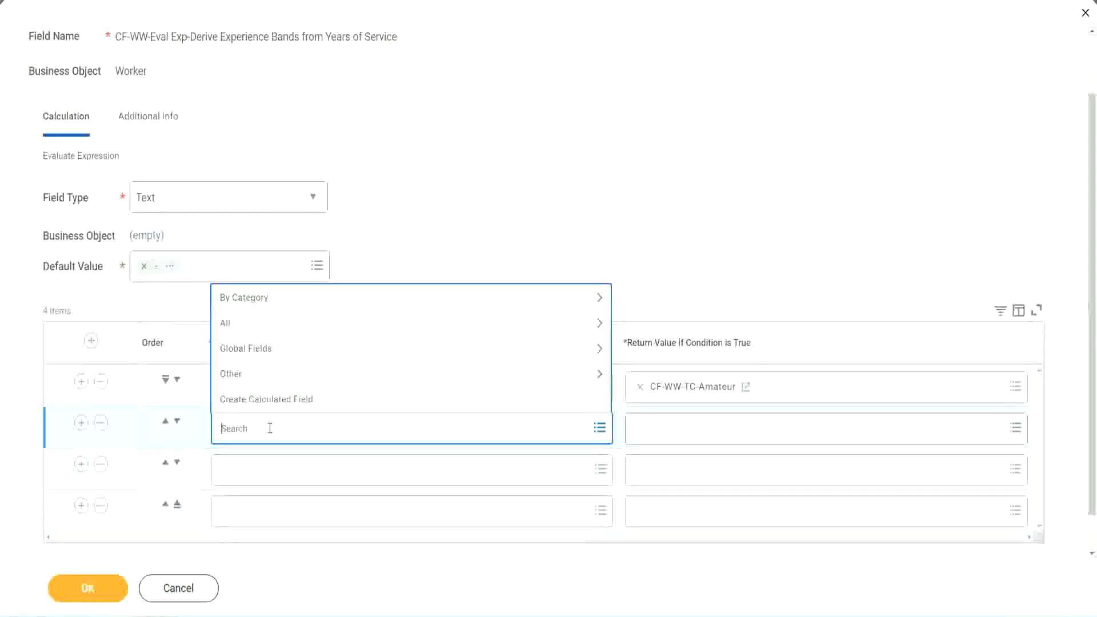
text(cf-ww)
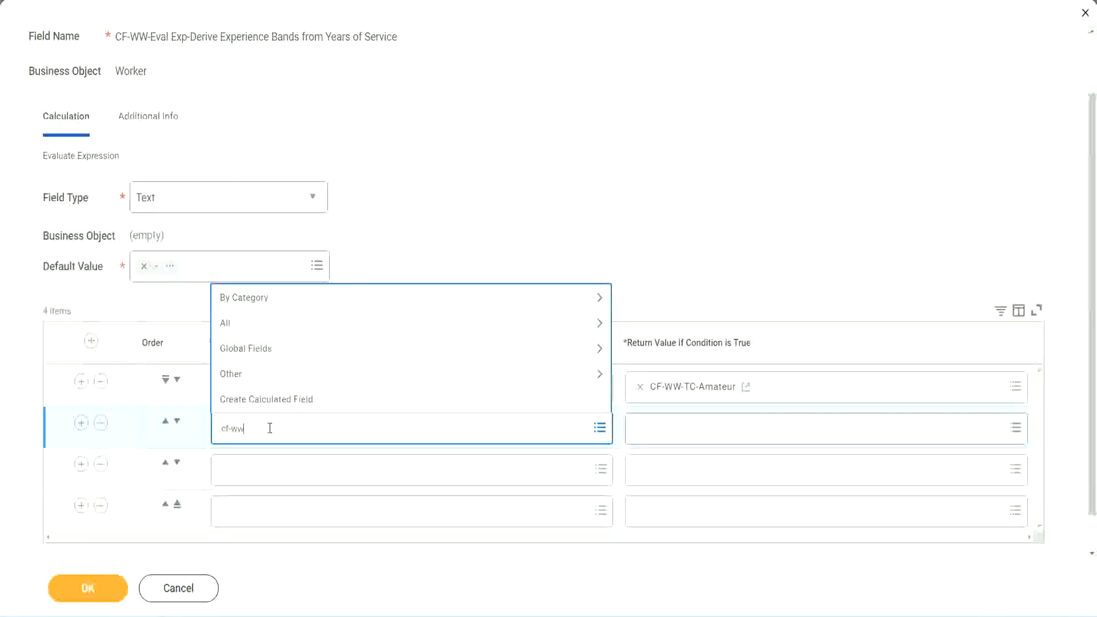
text(-tf)
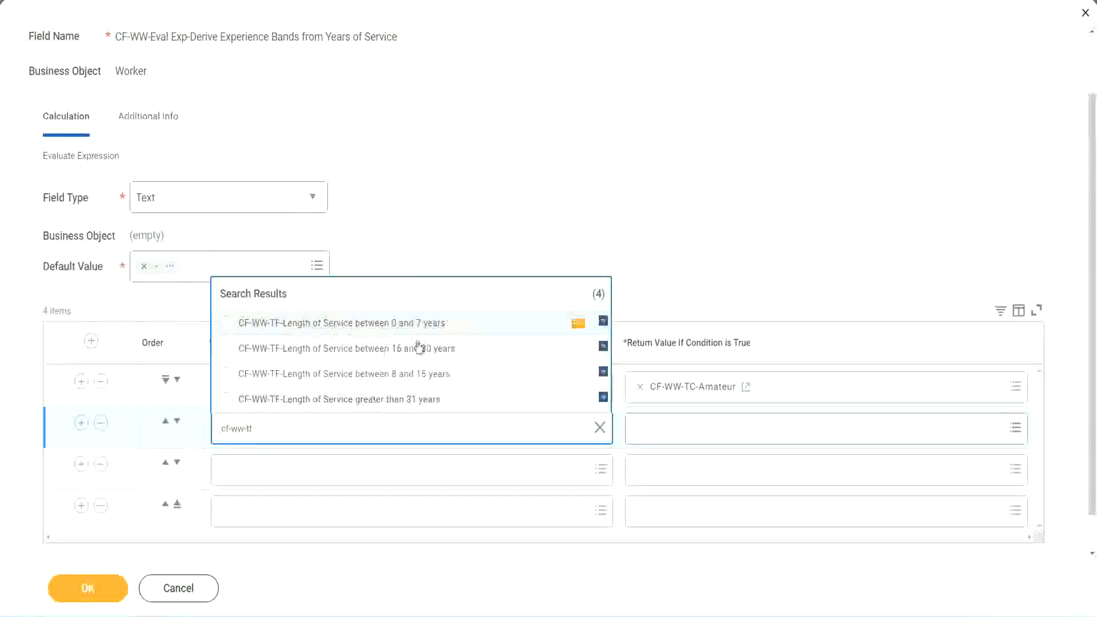
click(420, 377)
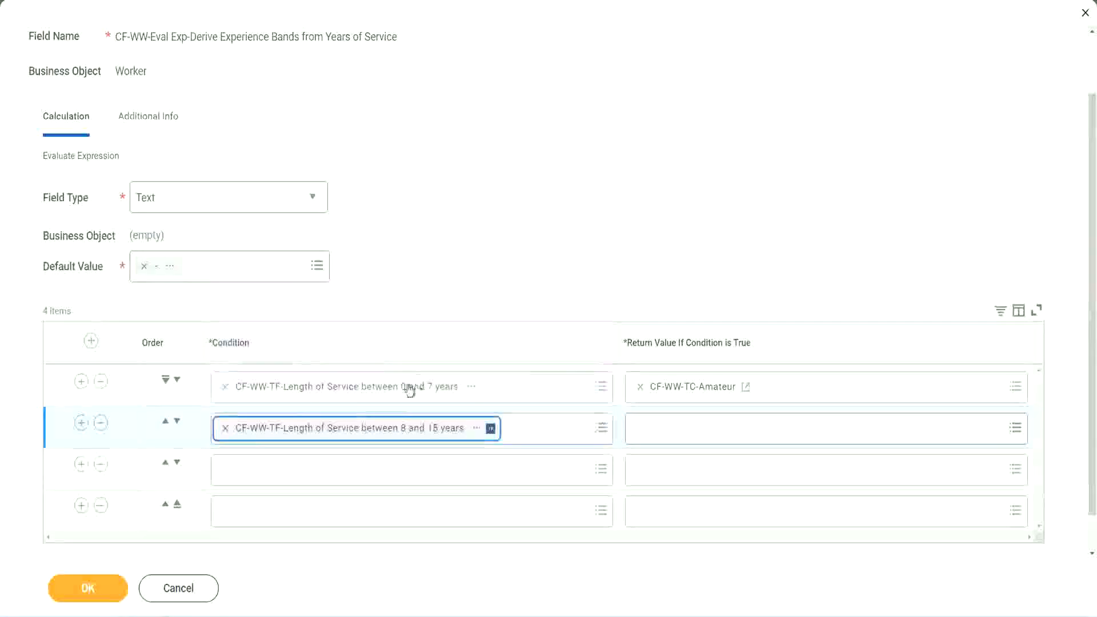
- Set the third row's condition to CF-WW-TF-Length of Service between 16 and 30 years
click(276, 470)
text(cf)
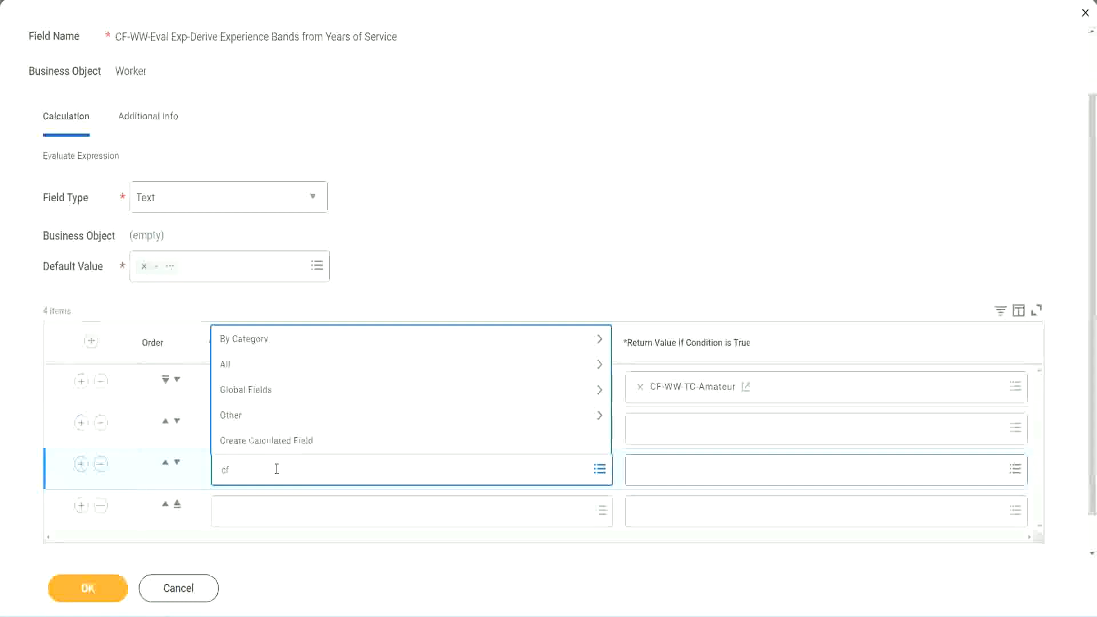
text(-ww-tf)
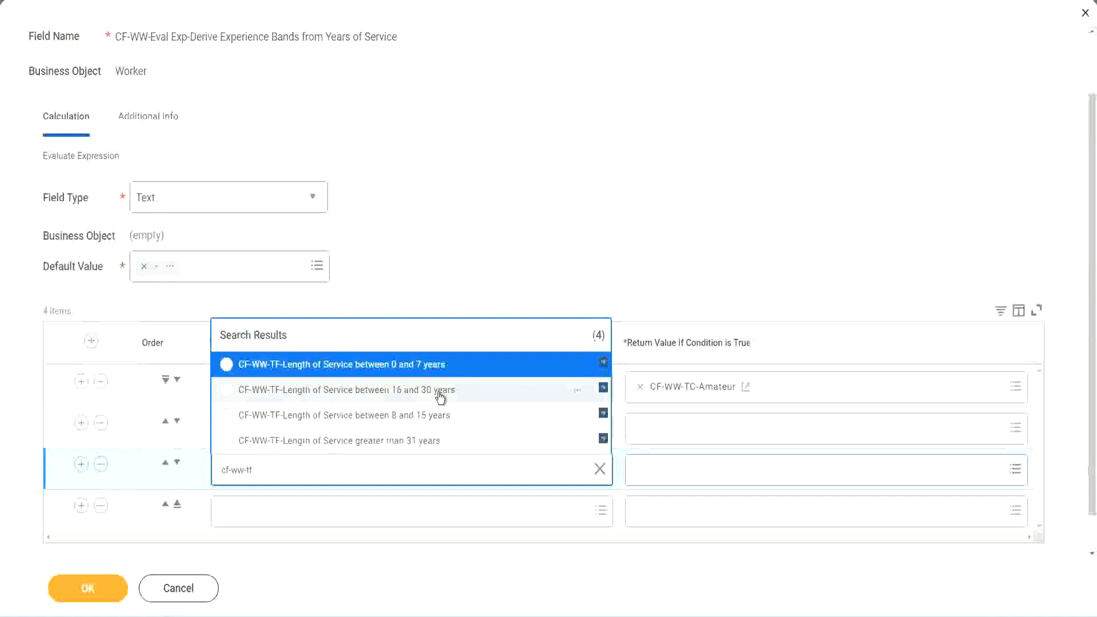
click(441, 396)
- Set the fourth row's condition to CF-WW-TF-Length of Service greater than 31 years
click(258, 512)
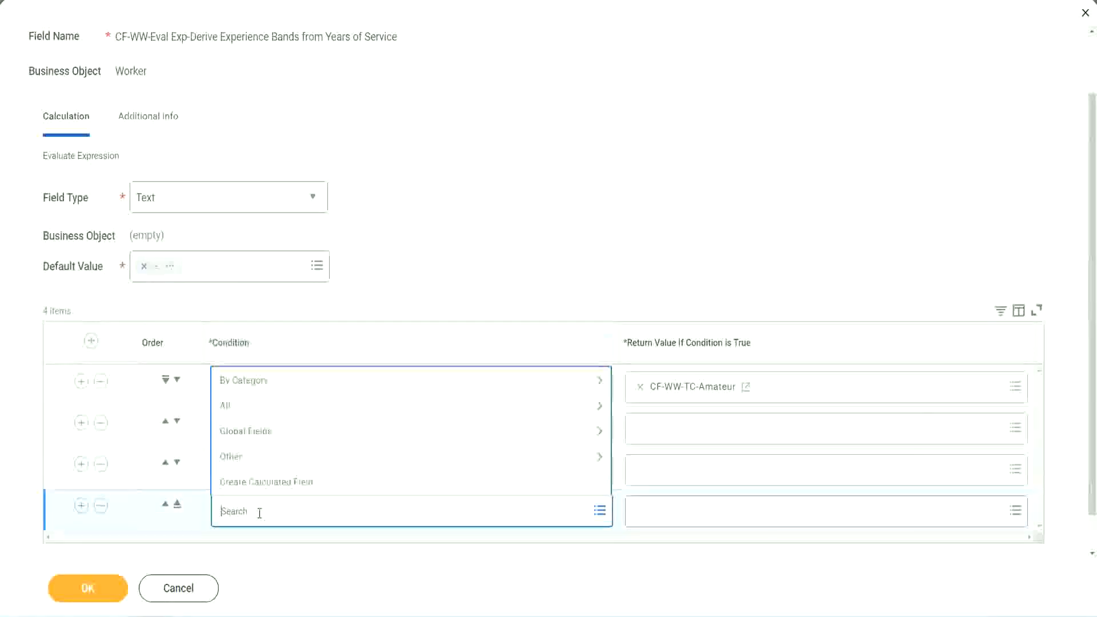
text(cf-ww)
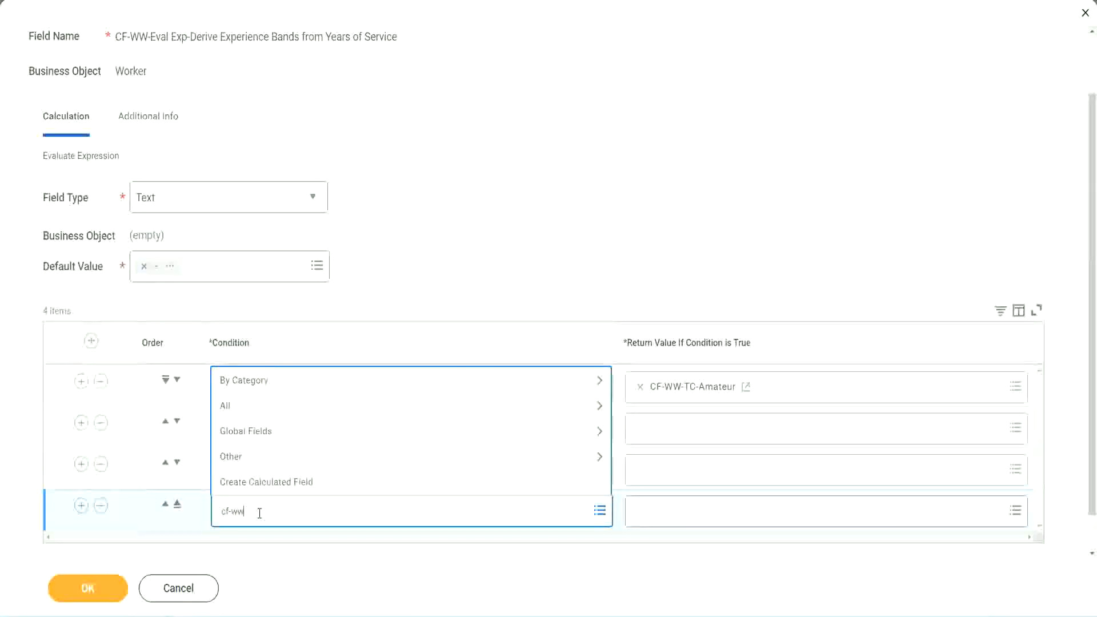
text( tf 31)
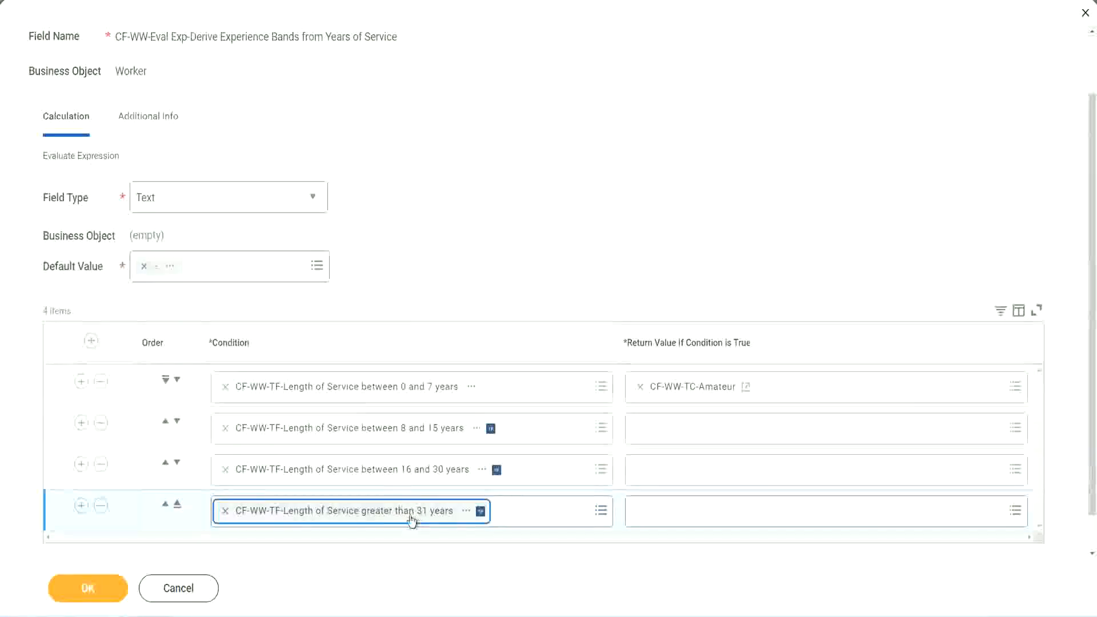
click(493, 237)
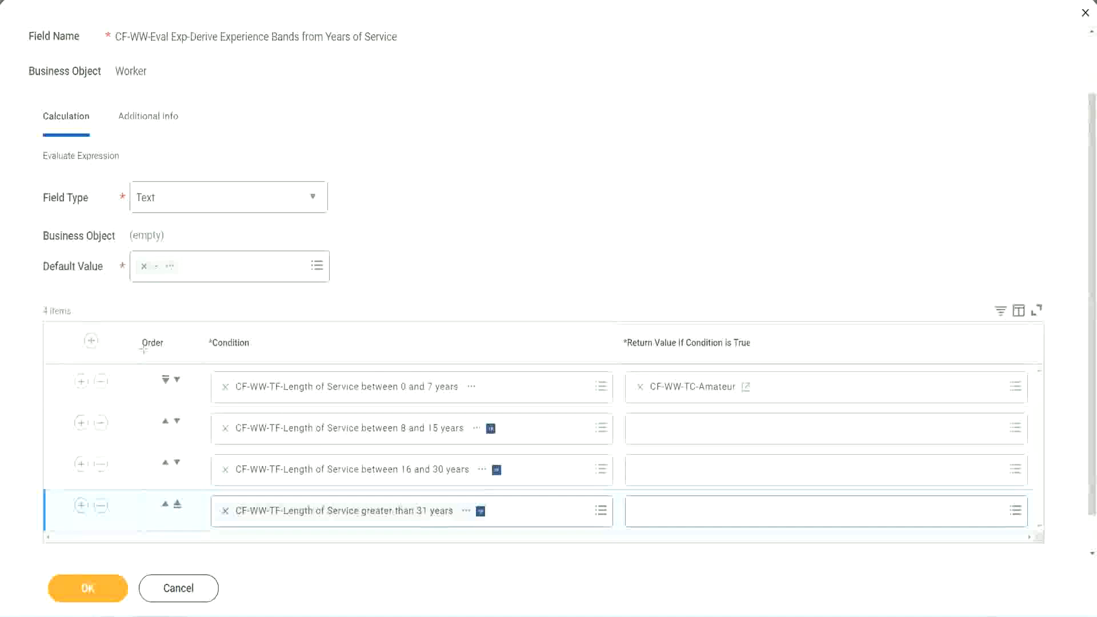
- Move the 8 to 15 years condition row above the 0 to 7 years row and return it to second place
drag(123, 335, 122, 452)
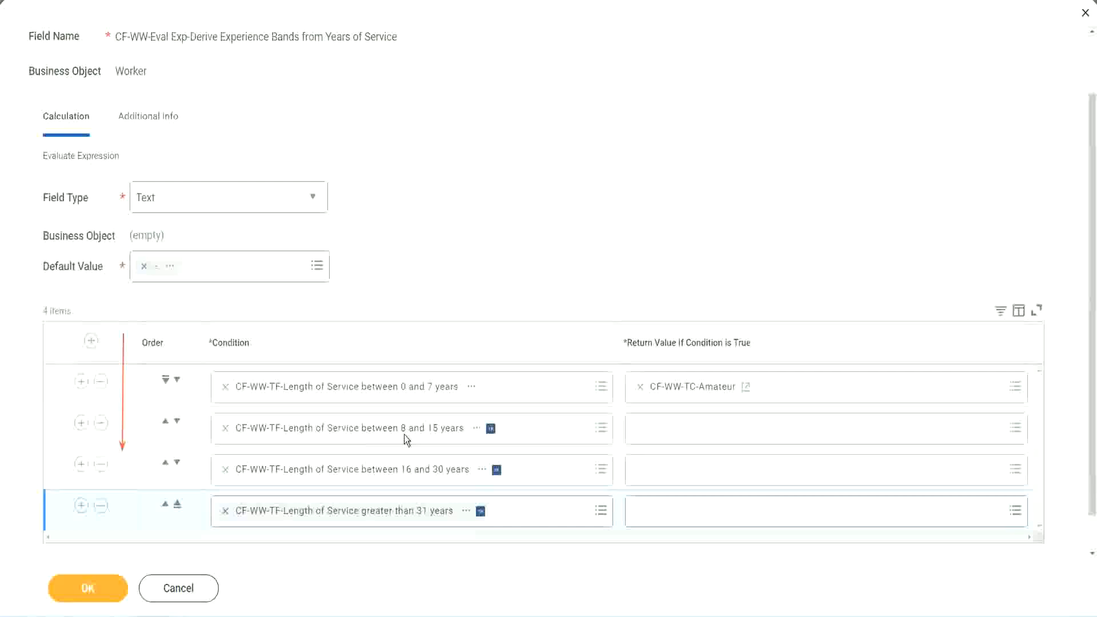
click(165, 423)
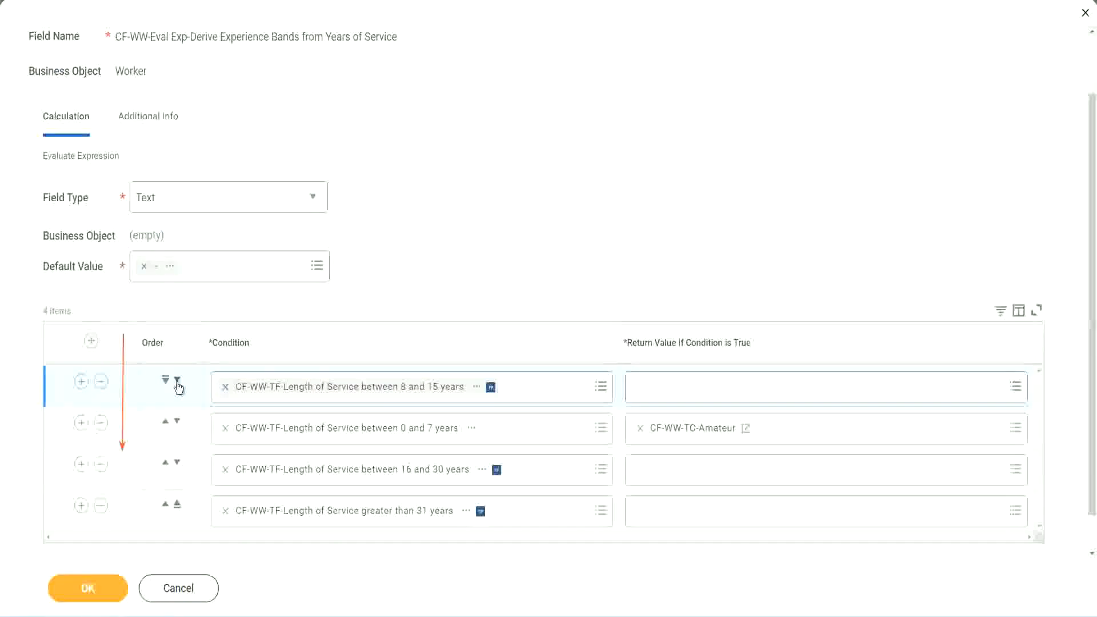
click(177, 380)
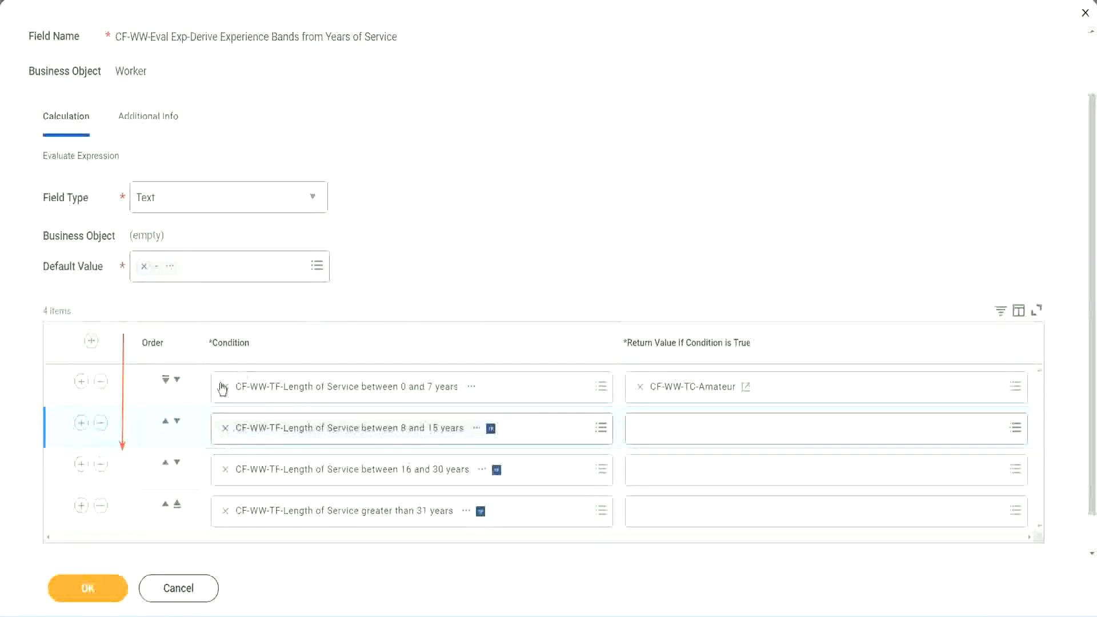
- Copy the text of the CF-WW-TC-Amateur return value, leaving the 0 to 7 years row first and the 8 to 15 years row second
click(165, 423)
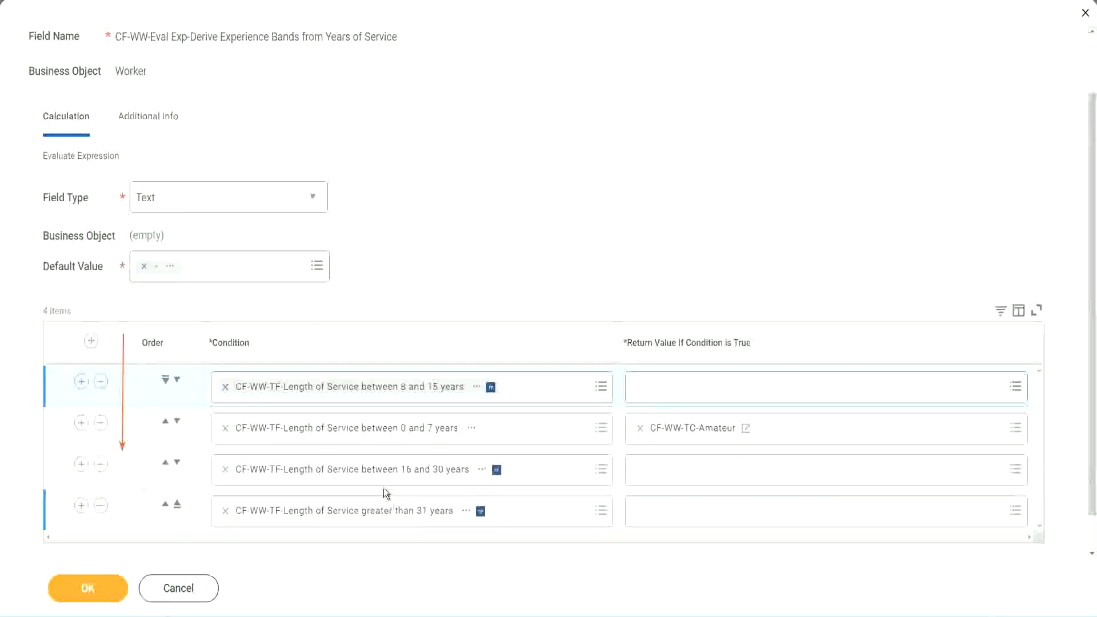
right_click(695, 437)
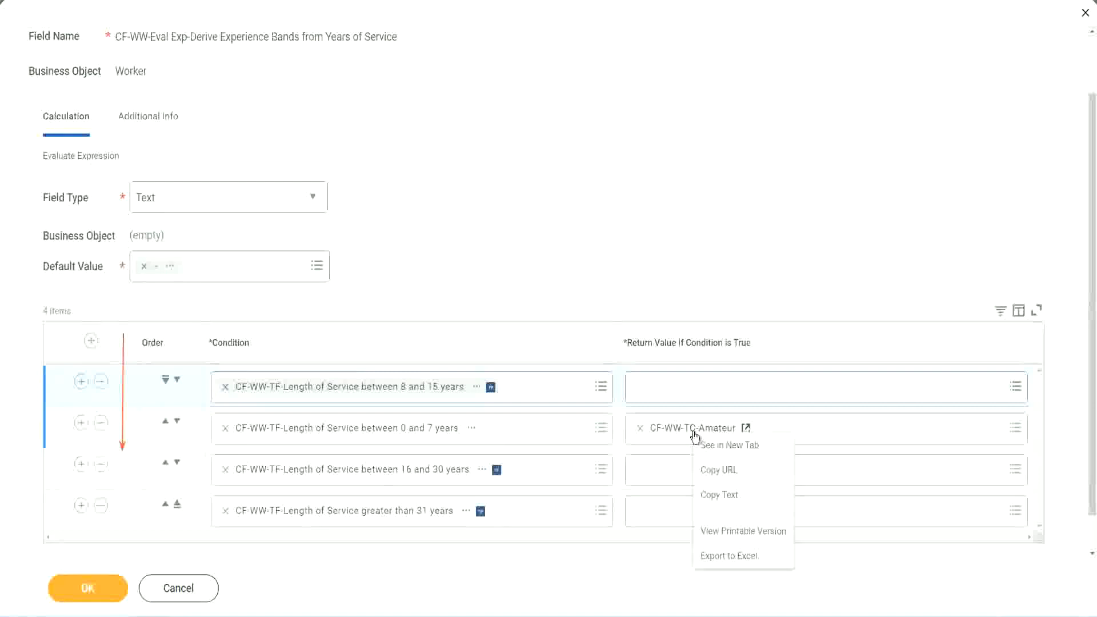
click(721, 492)
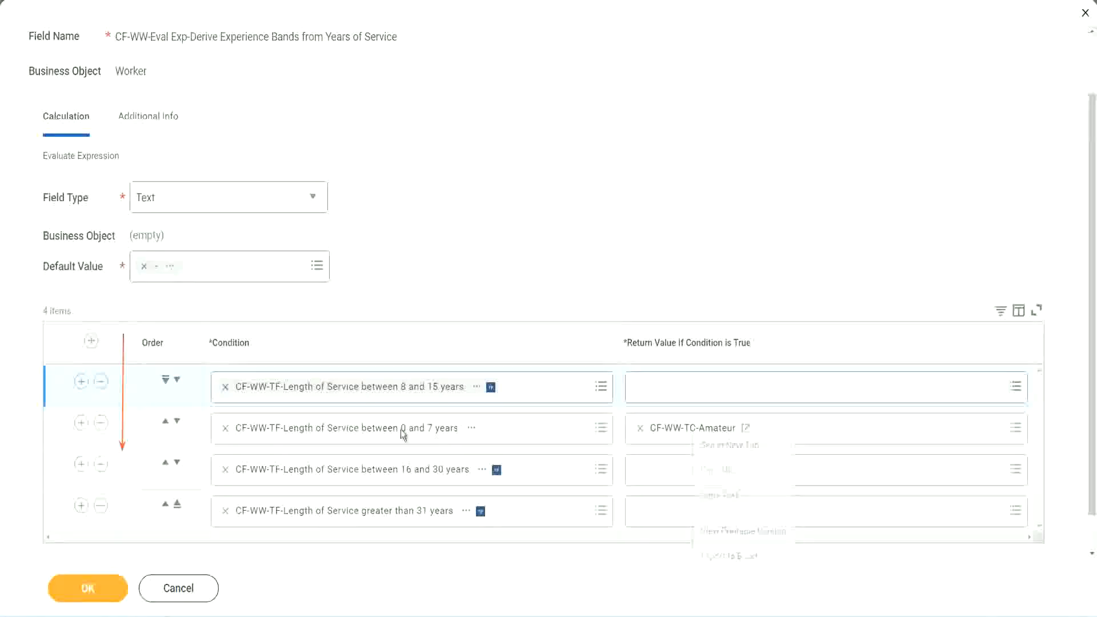
click(177, 381)
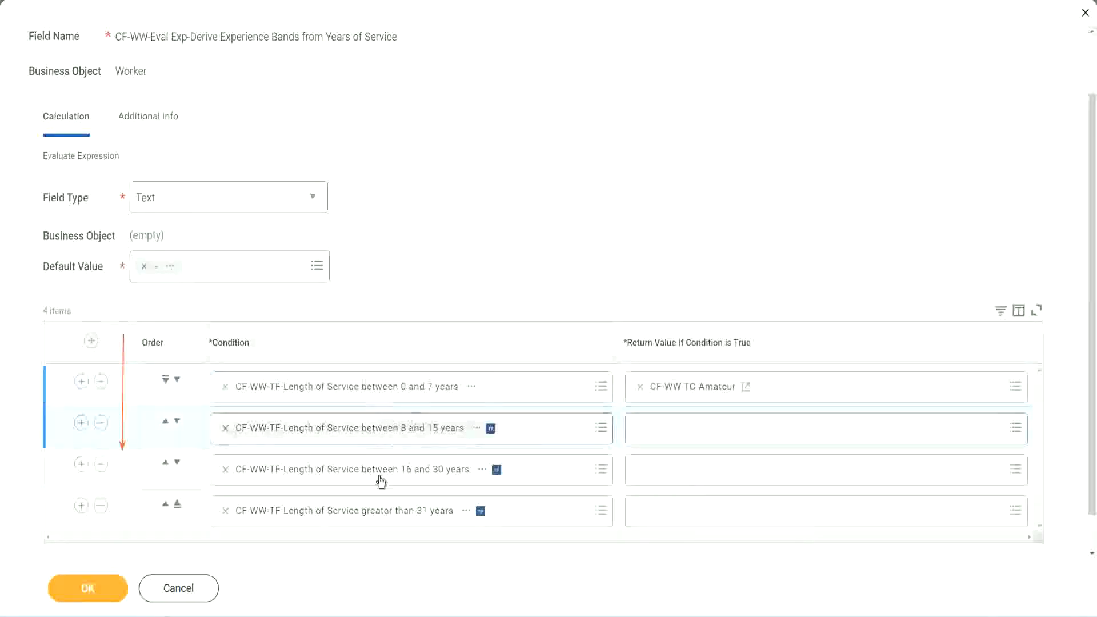
- Create a calculated field for the second row's return value named CF-WW-TC-Experienced, with business object Global and function Text Constant
click(637, 426)
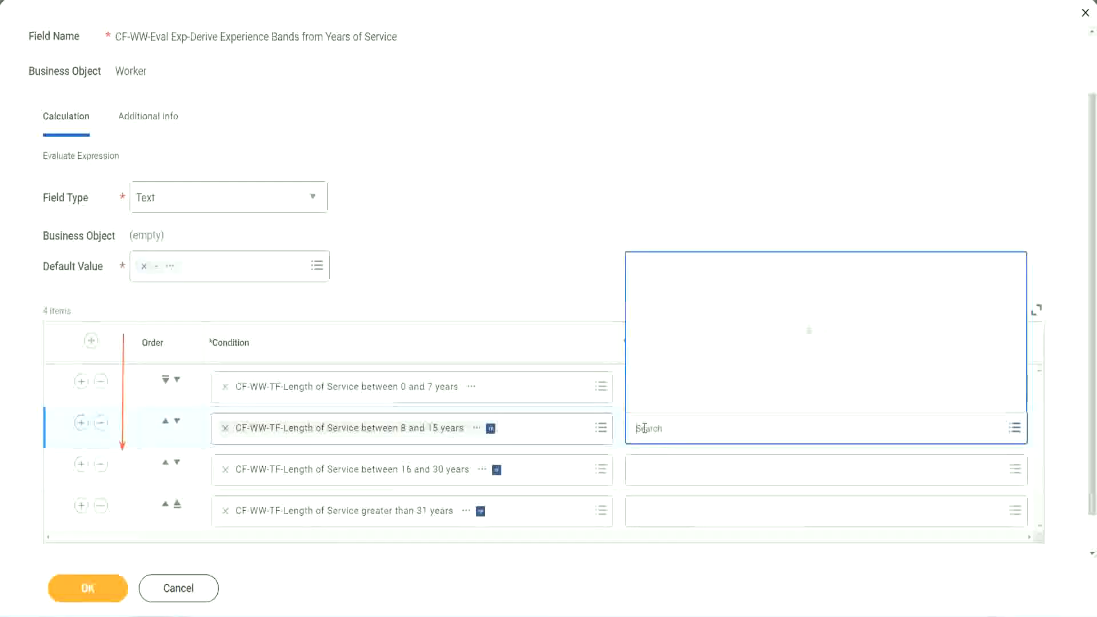
click(681, 401)
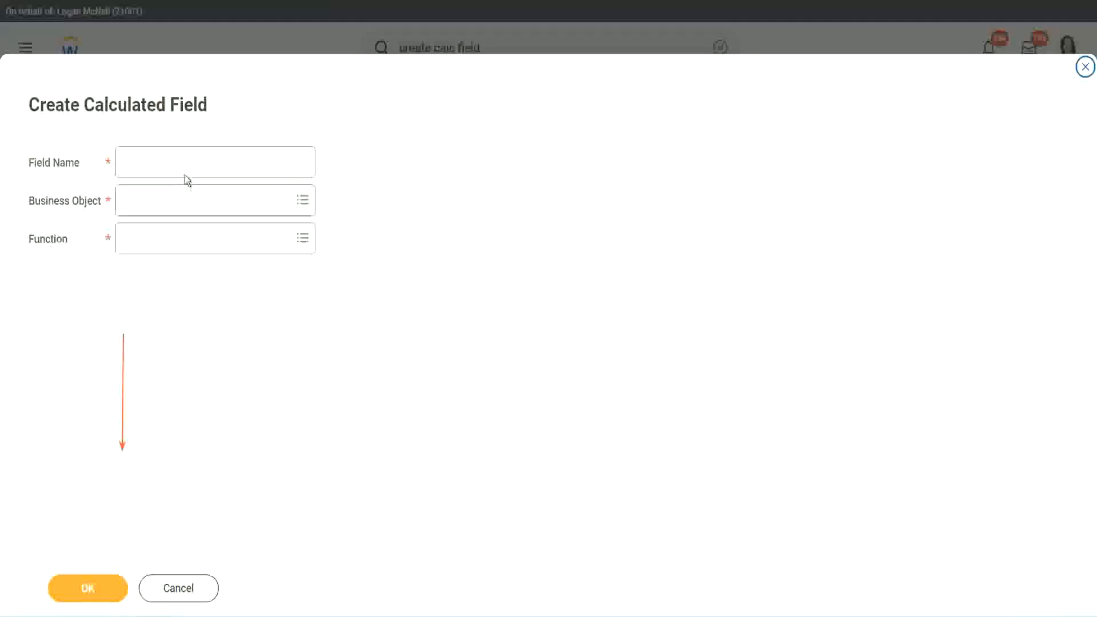
click(175, 162)
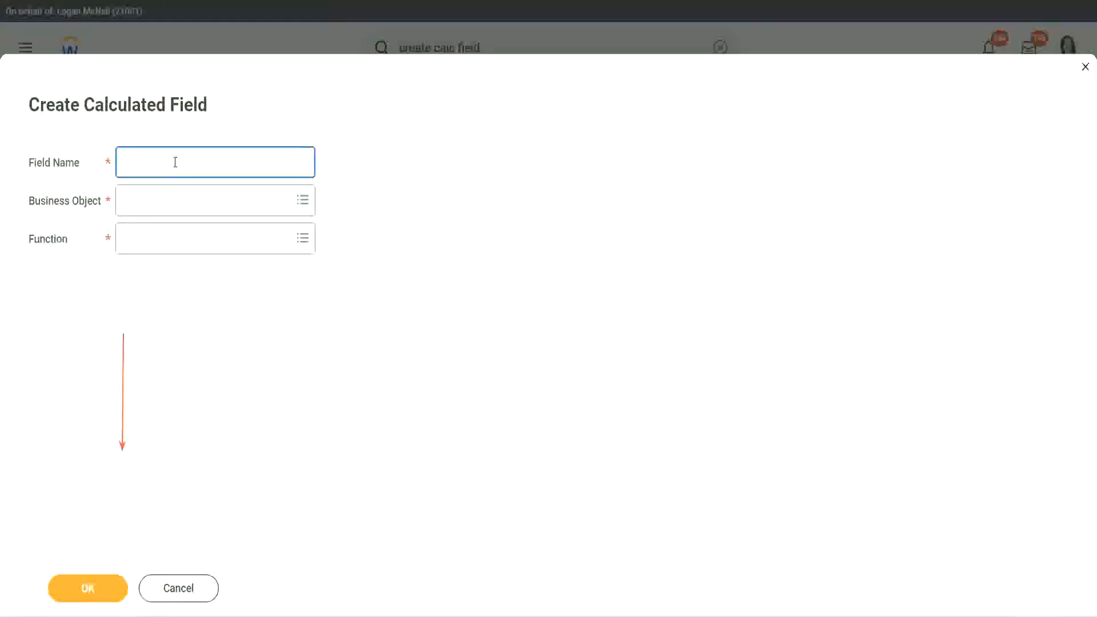
key(ctrl+v)
double_click(187, 164)
text(Ex)
text(per)
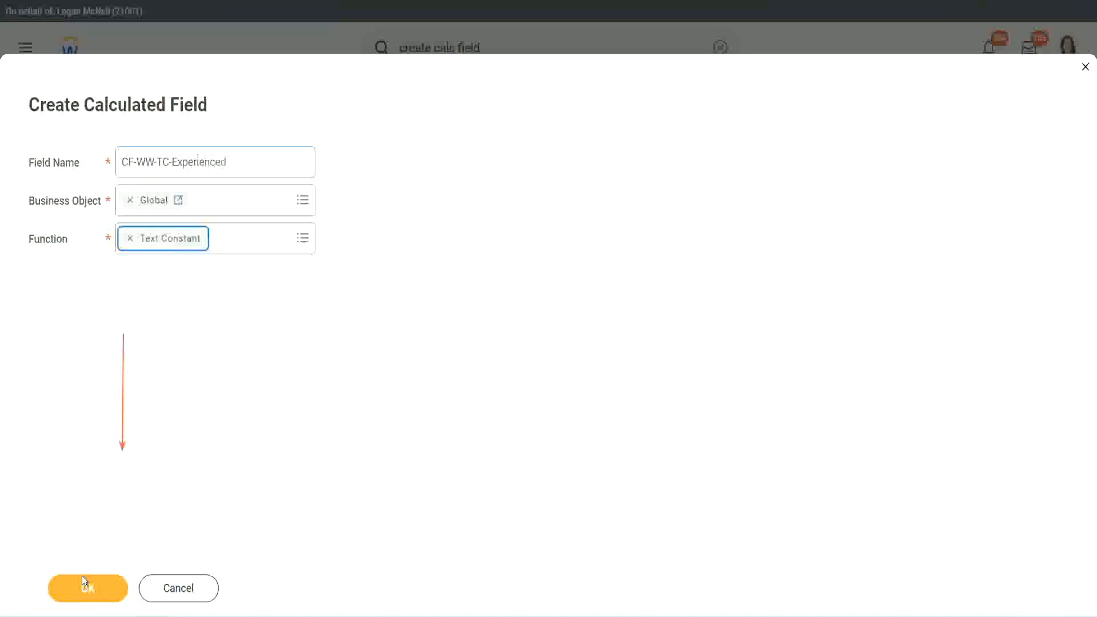
- Set the text constant to "Experienced" and save the calculated field as the second row's return value
click(86, 588)
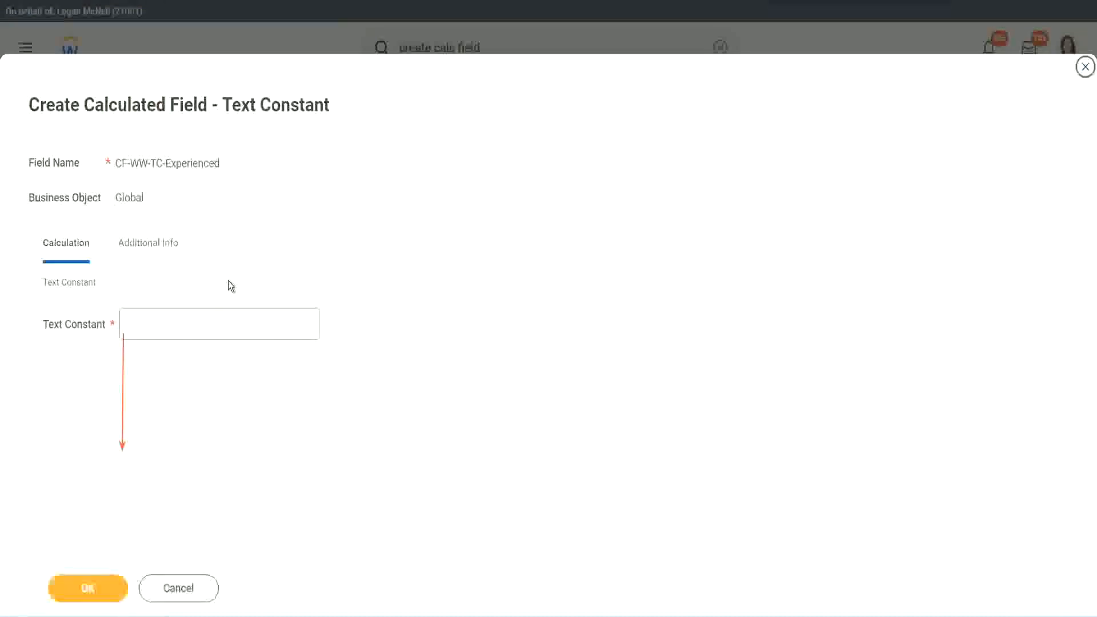
click(168, 324)
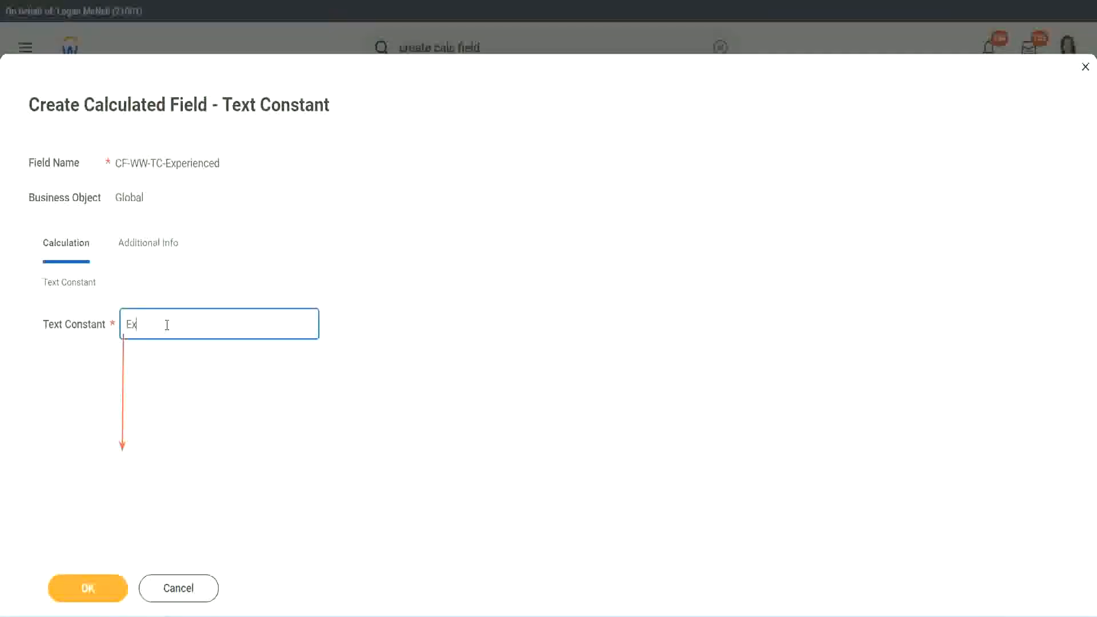
click(91, 586)
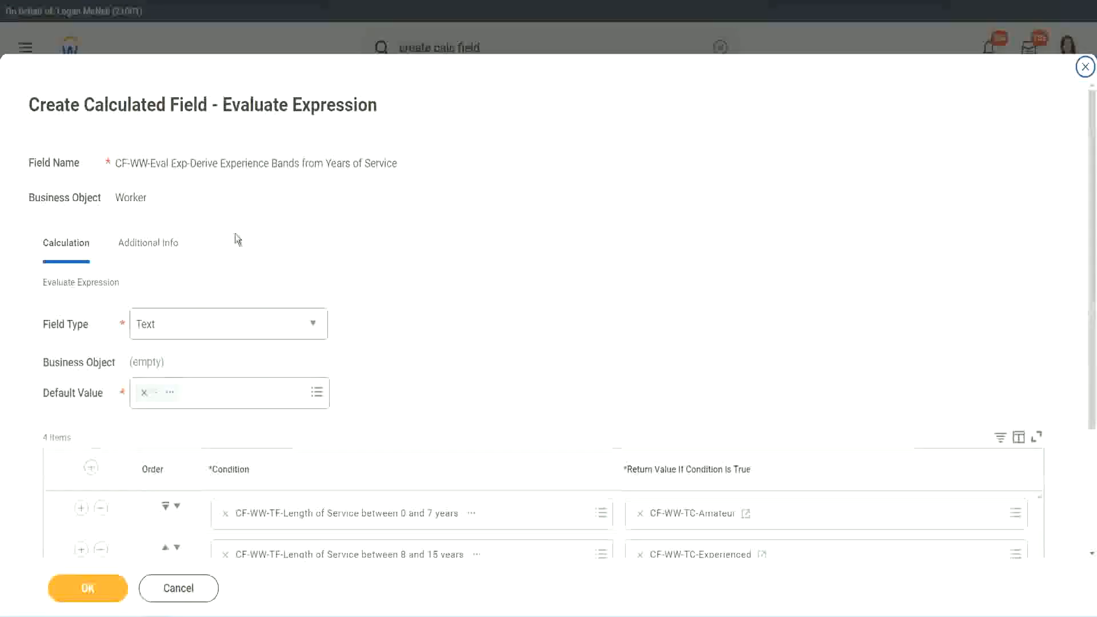
- Start a calculated field for the third row's return value with the copied CF-WW-TC-Amateur name, and check the 16 to 30 years band label in Notepad++
scroll(506, 298, down, 3)
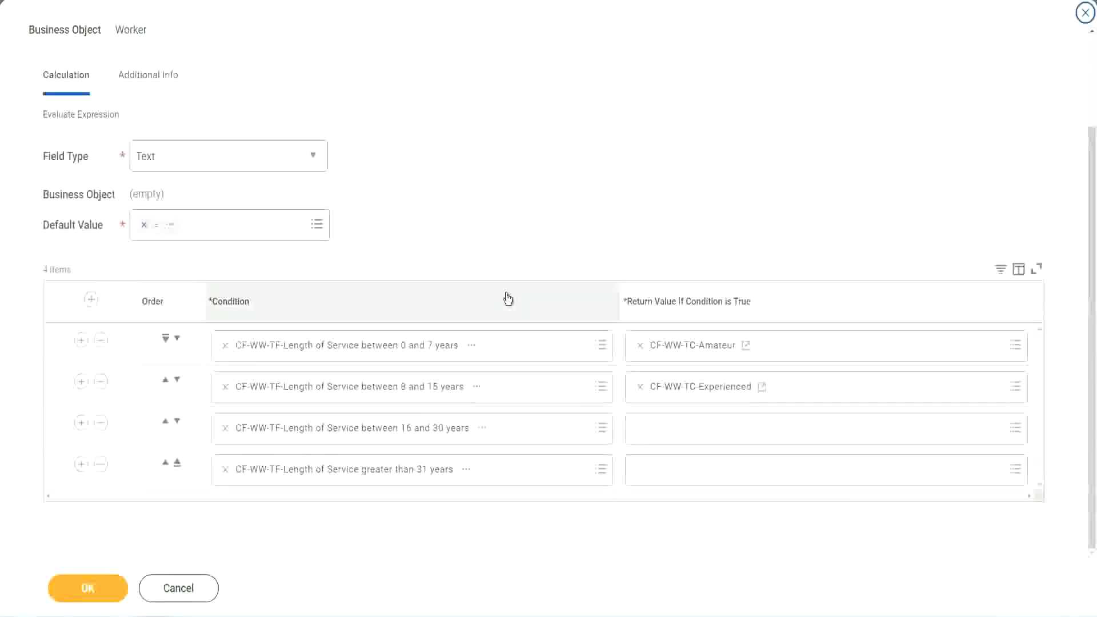
click(684, 432)
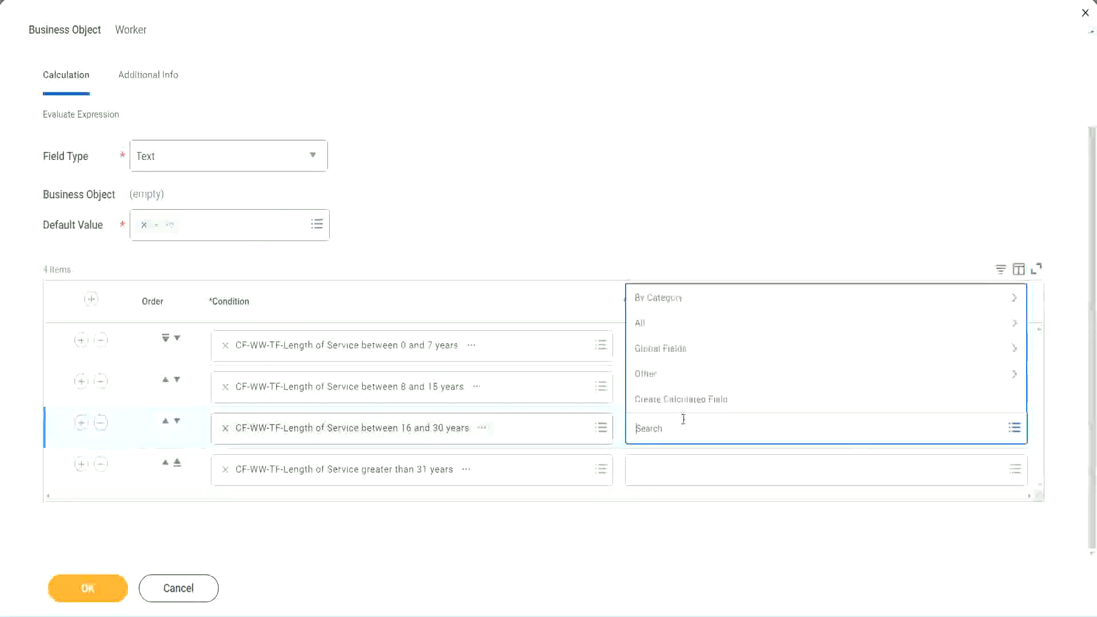
click(688, 401)
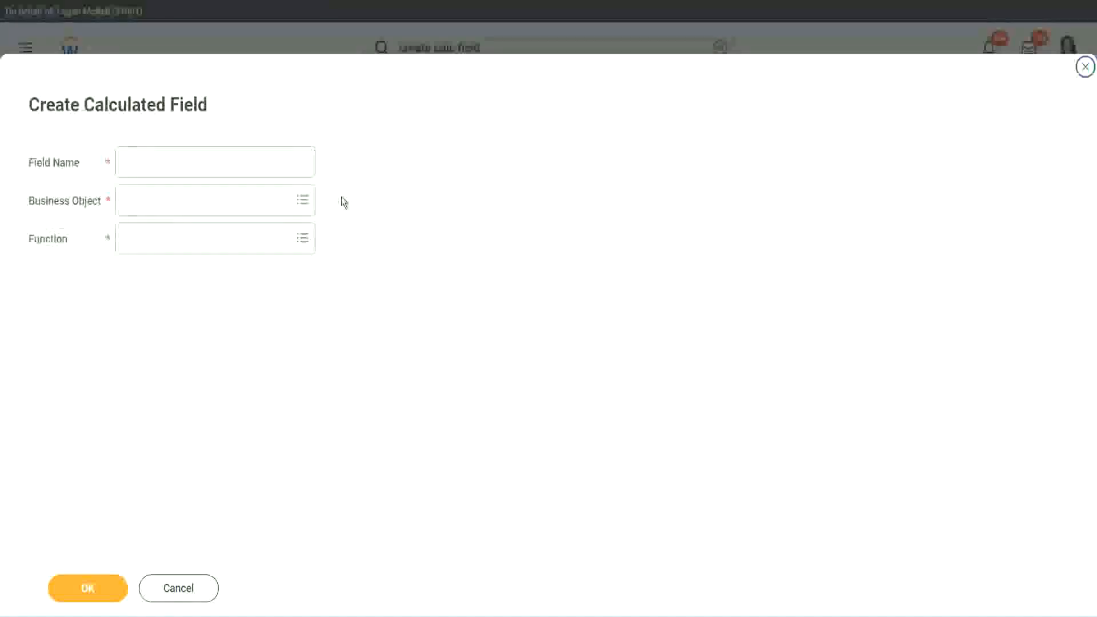
click(233, 162)
key(ctrl+v)
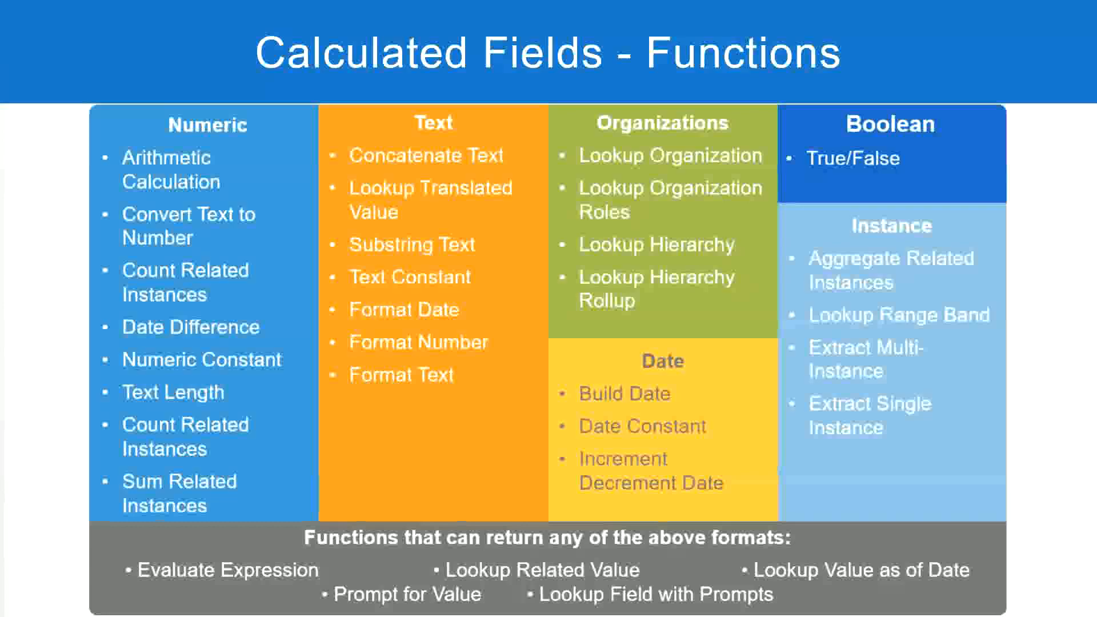
key(alt+Tab)
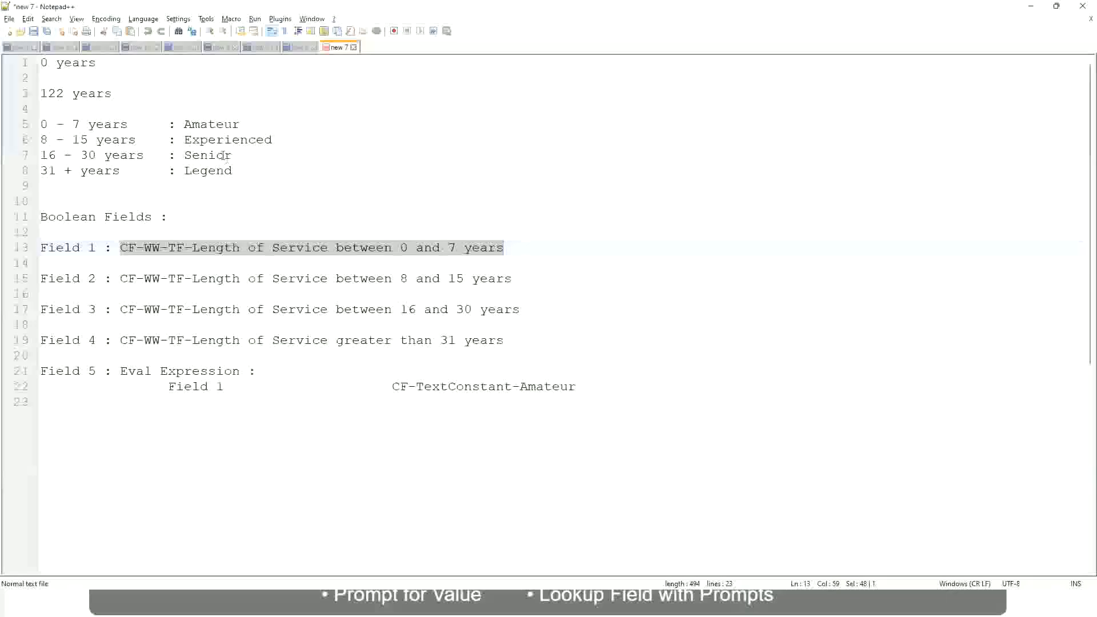
key(alt+Tab)
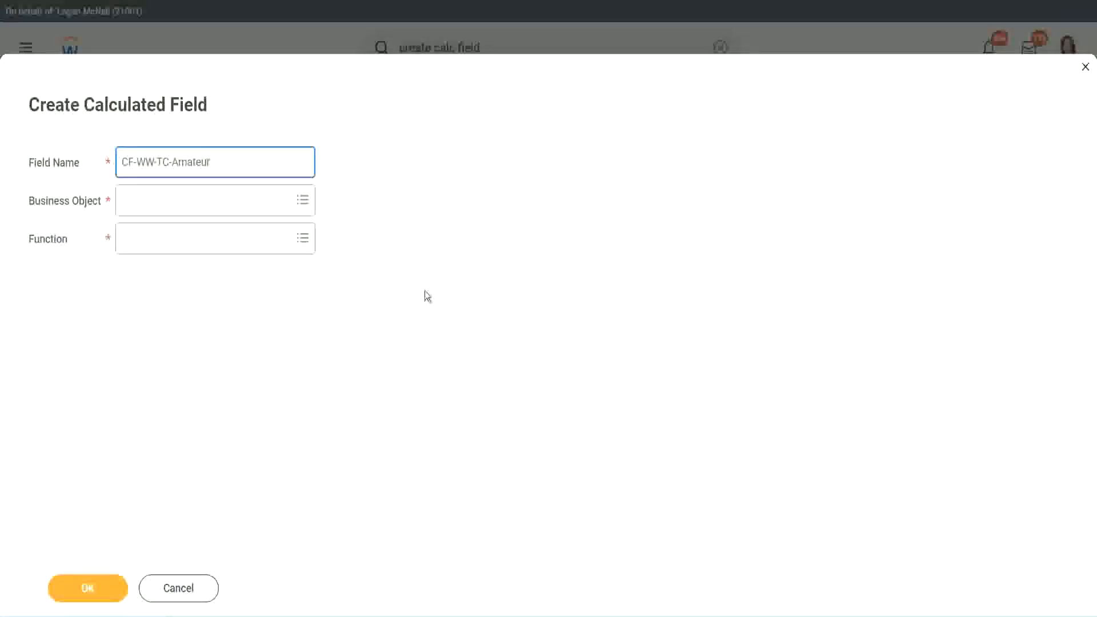
- Set the new field's business object to Global, rename it CF-WW-TC-Senior, and choose the Text Constant function
click(117, 202)
text(global)
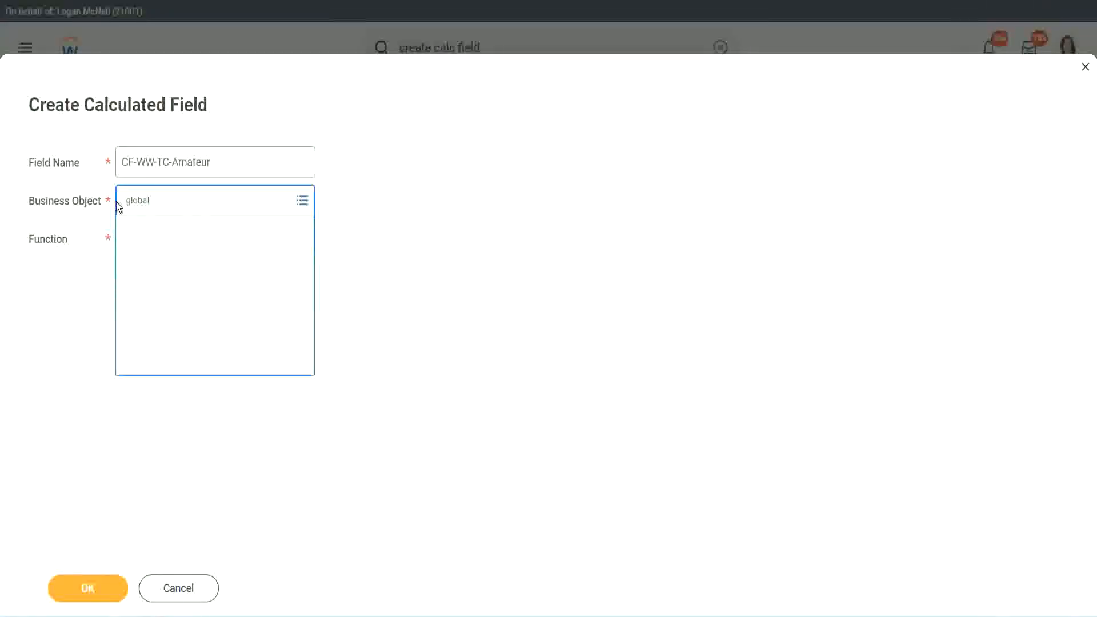
key(Return)
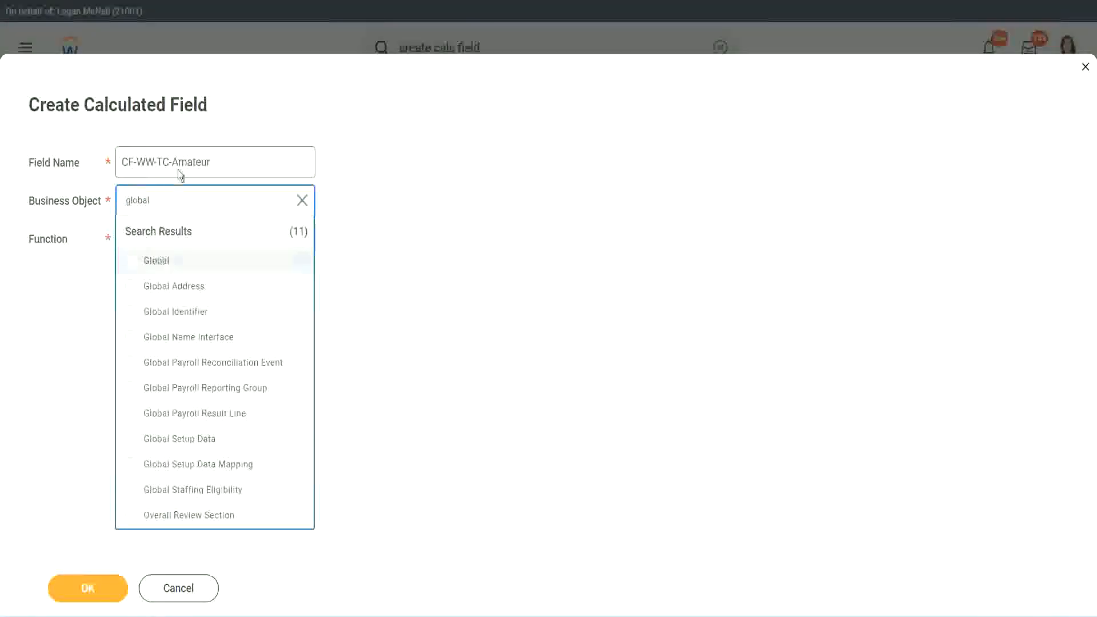
key(Return)
double_click(195, 162)
text(S)
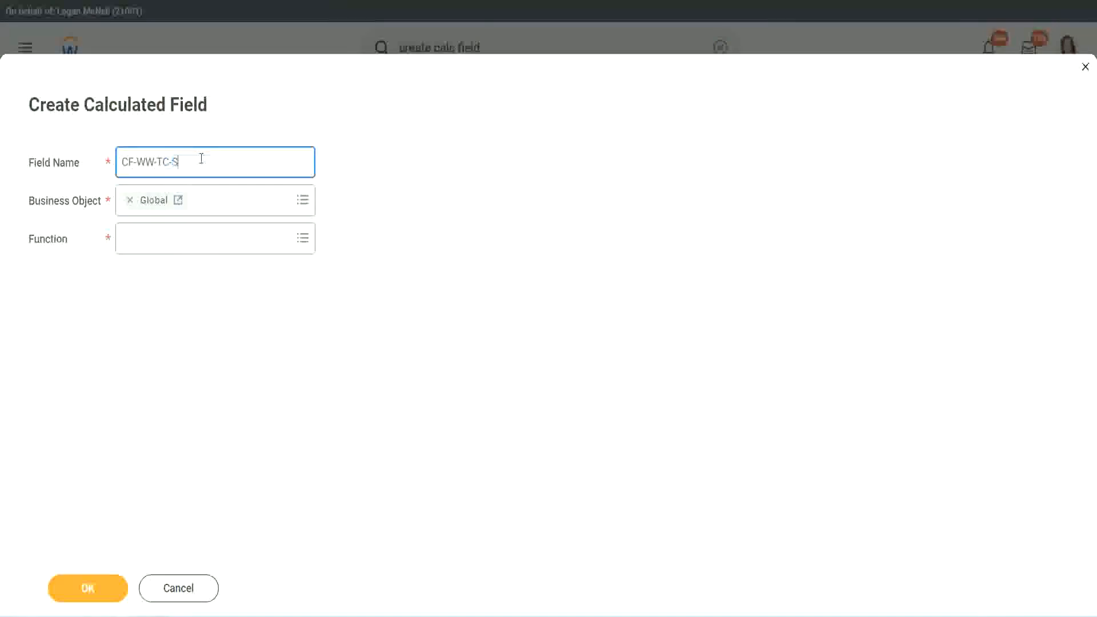
text(enior)
click(175, 248)
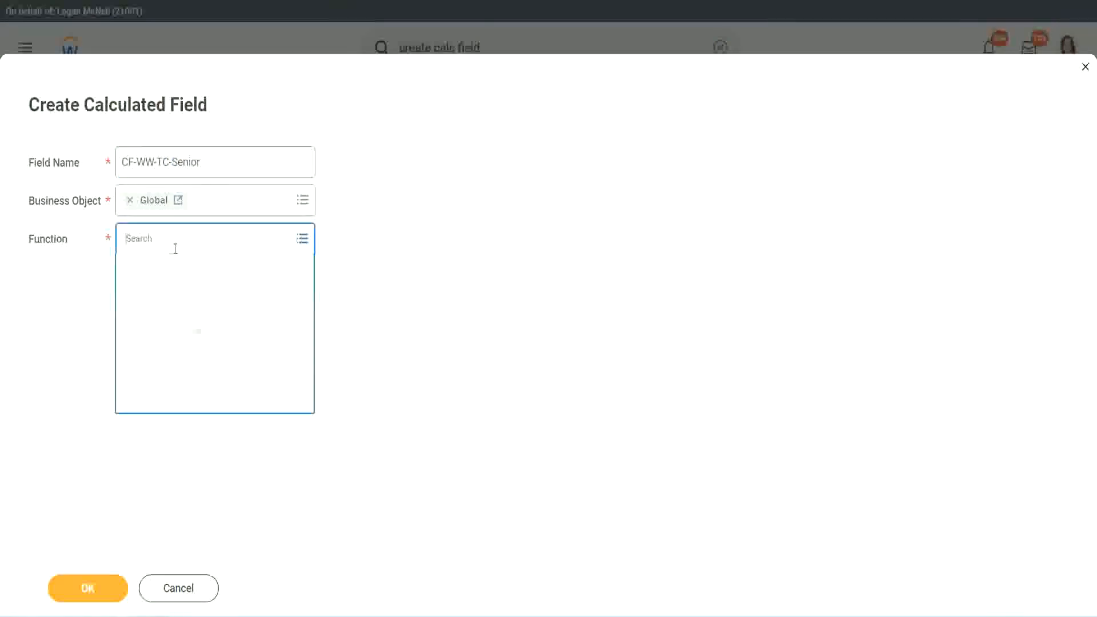
text(tc)
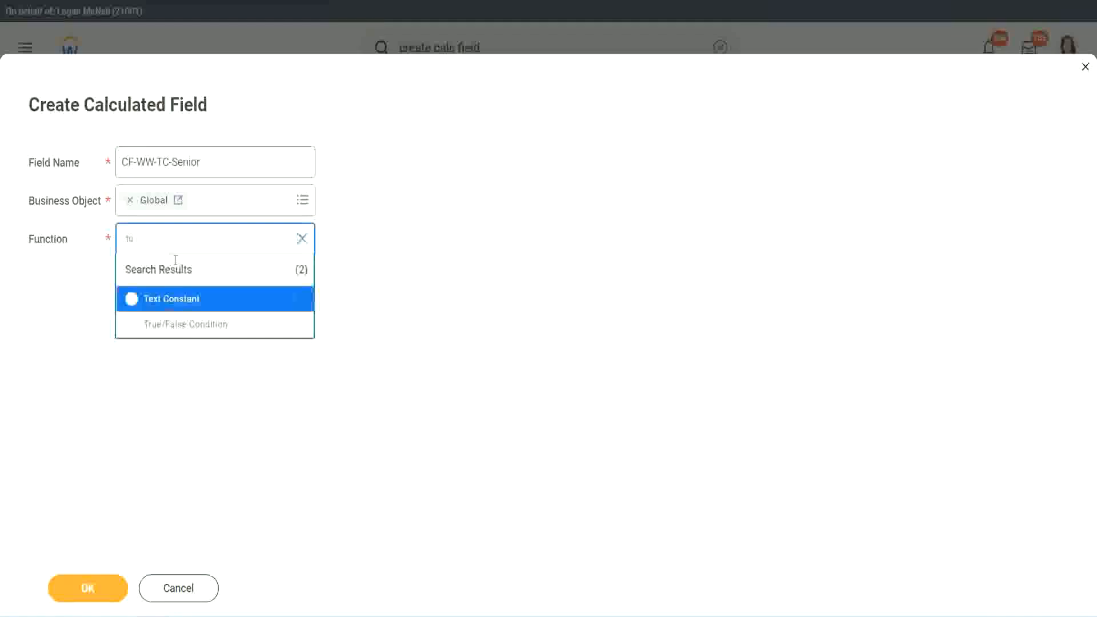
click(169, 299)
- Set the text constant to "Senior" and save the calculated field as the third row's return value
click(98, 595)
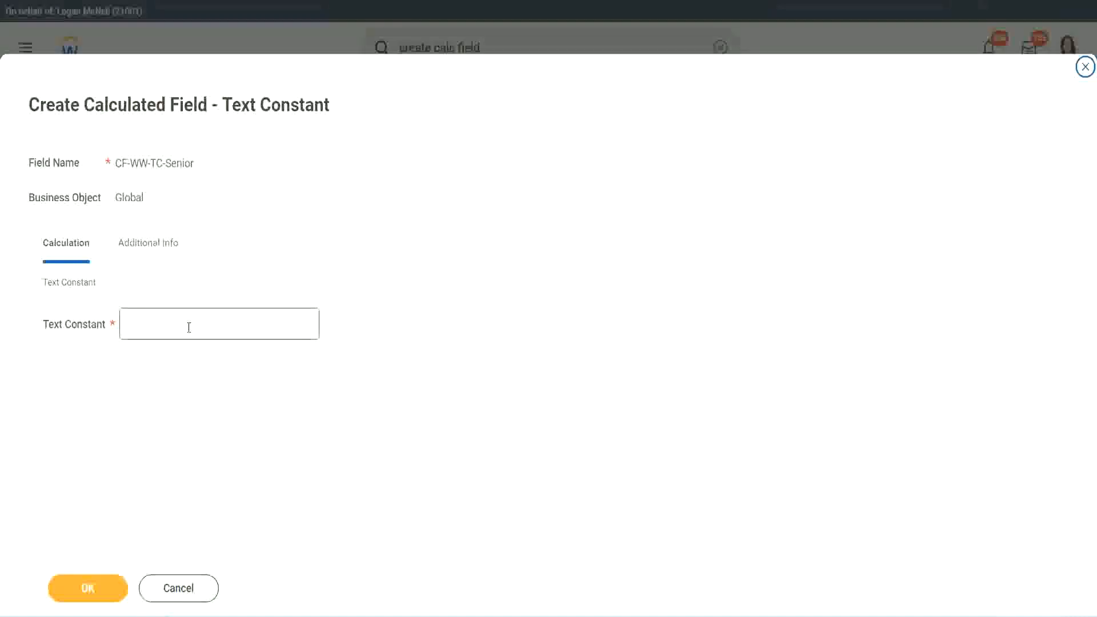
click(185, 321)
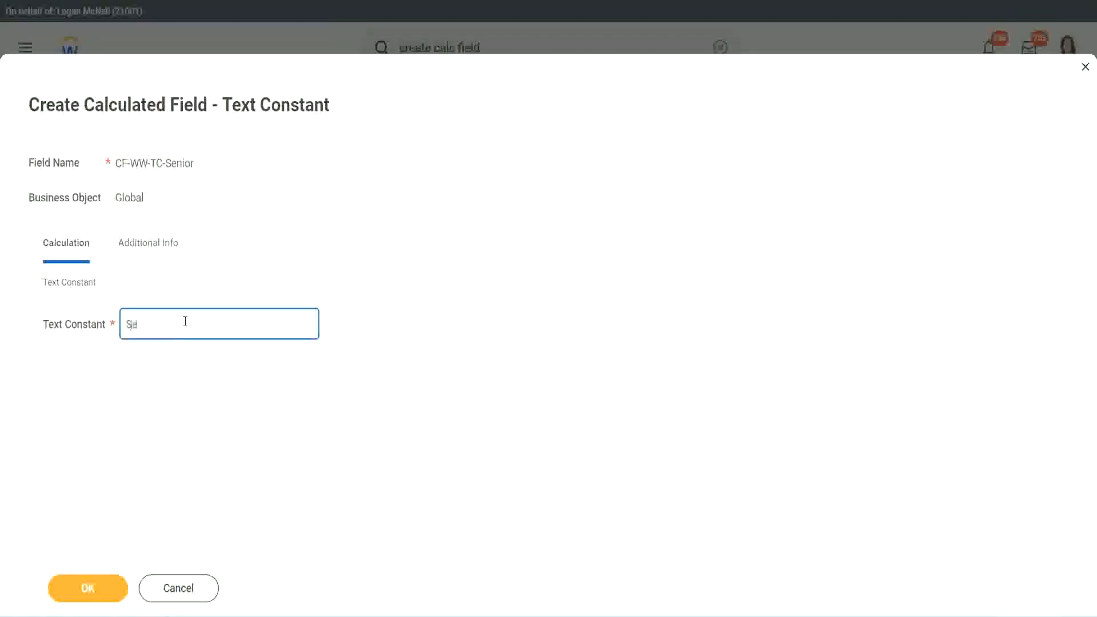
click(108, 580)
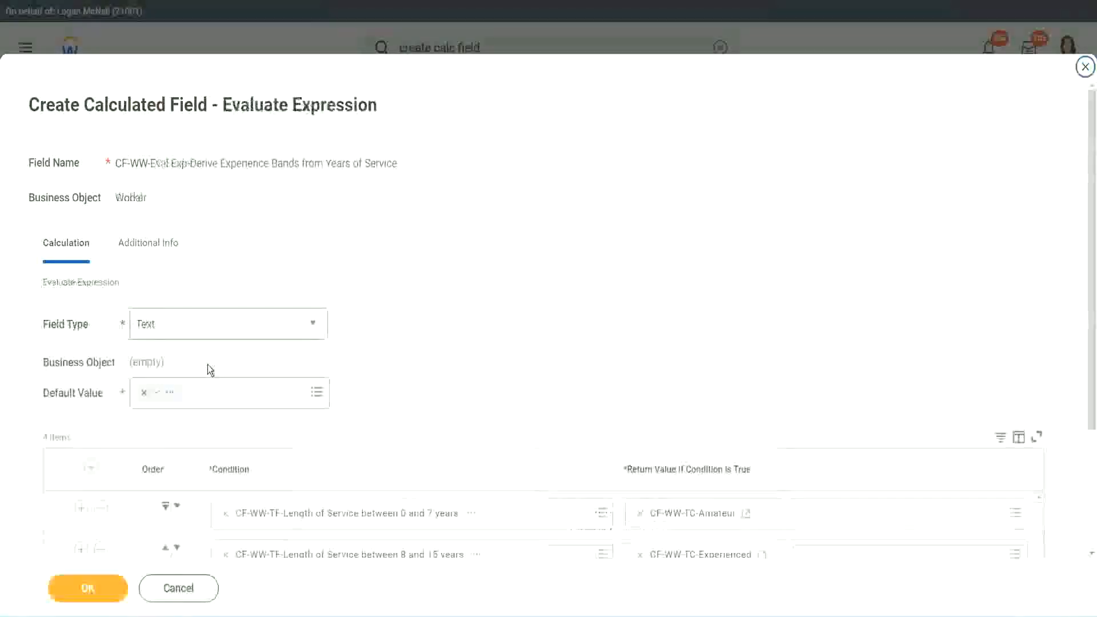
- Copy the name of the CF-WW-TC-Senior return value and start a calculated field for the fourth row's return value
scroll(793, 411, down, 2)
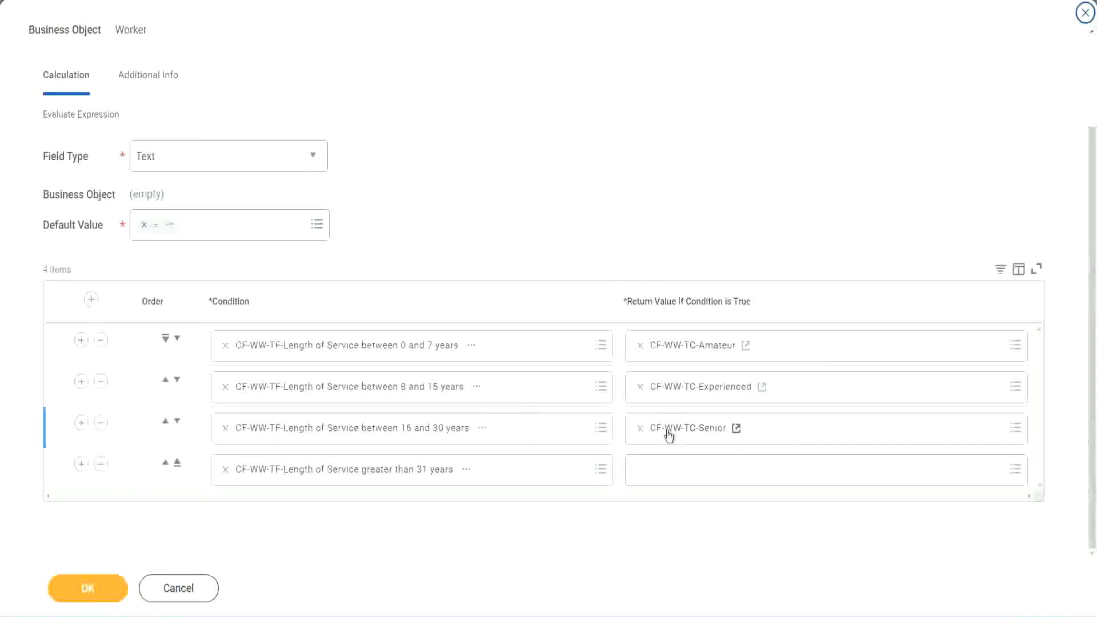
right_click(667, 431)
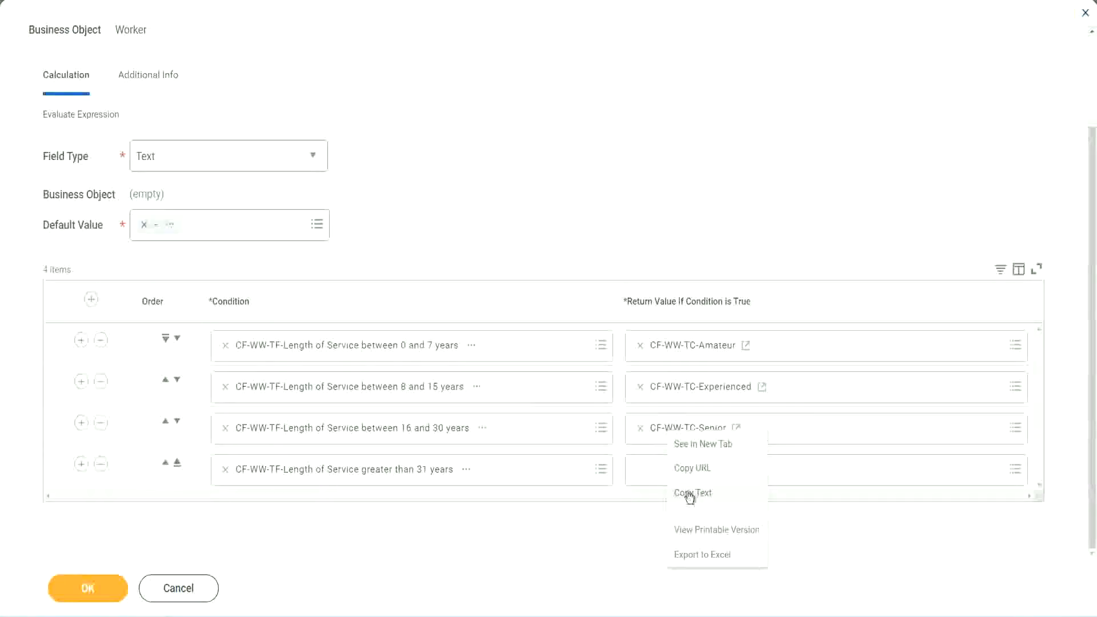
click(698, 489)
click(667, 474)
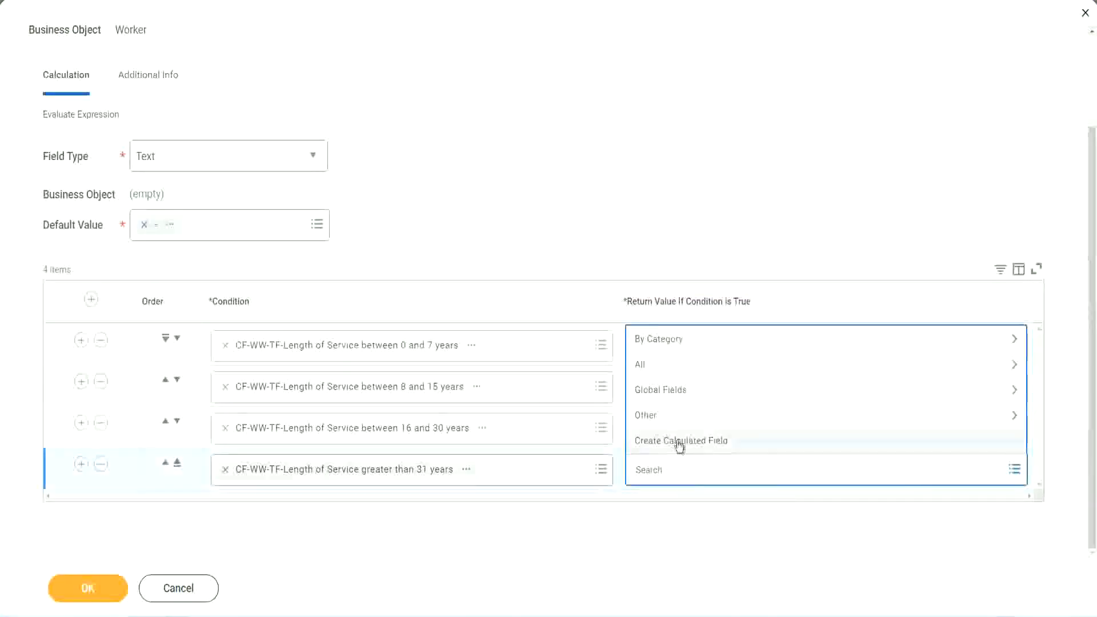
click(681, 443)
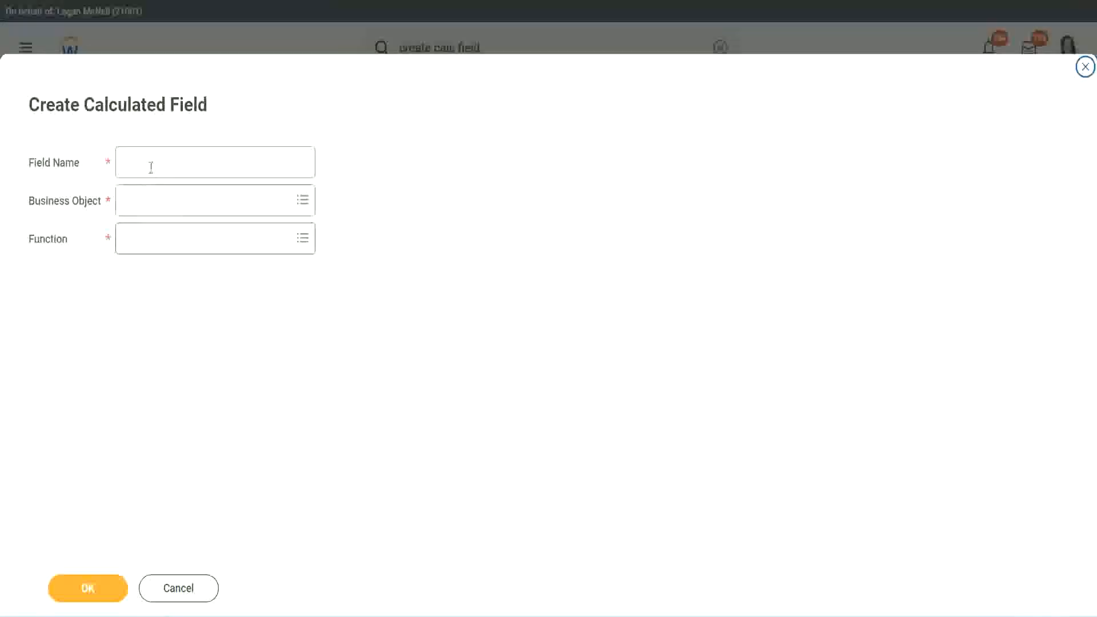
- Name the new calculated field CF-WW-TC-Legend, reusing the copied CF-WW-TC-Senior name
click(151, 167)
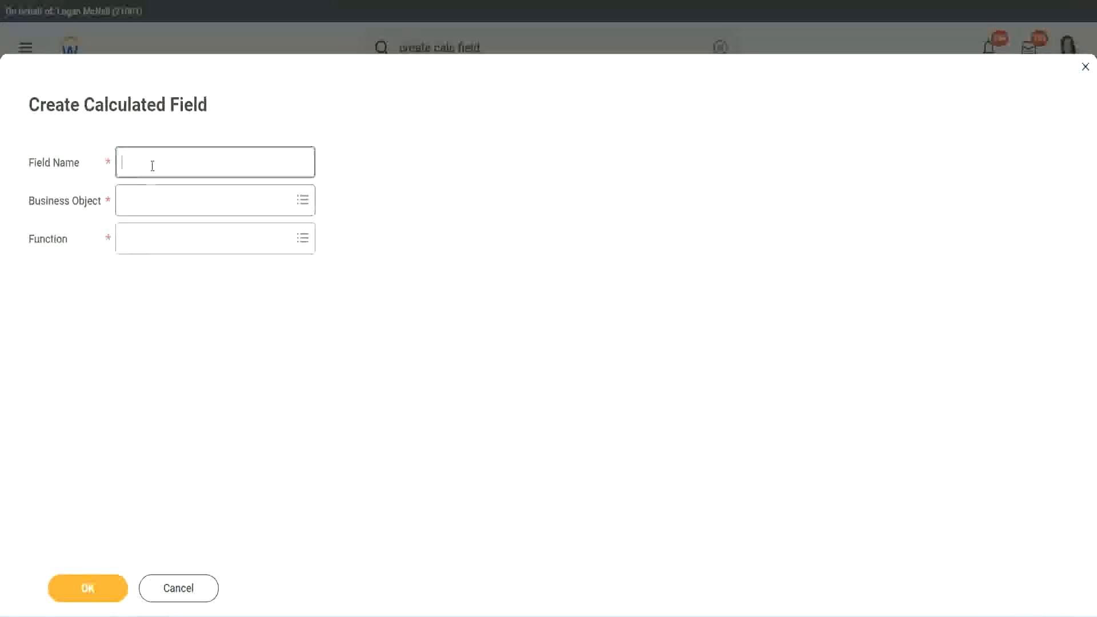
key(ctrl+v)
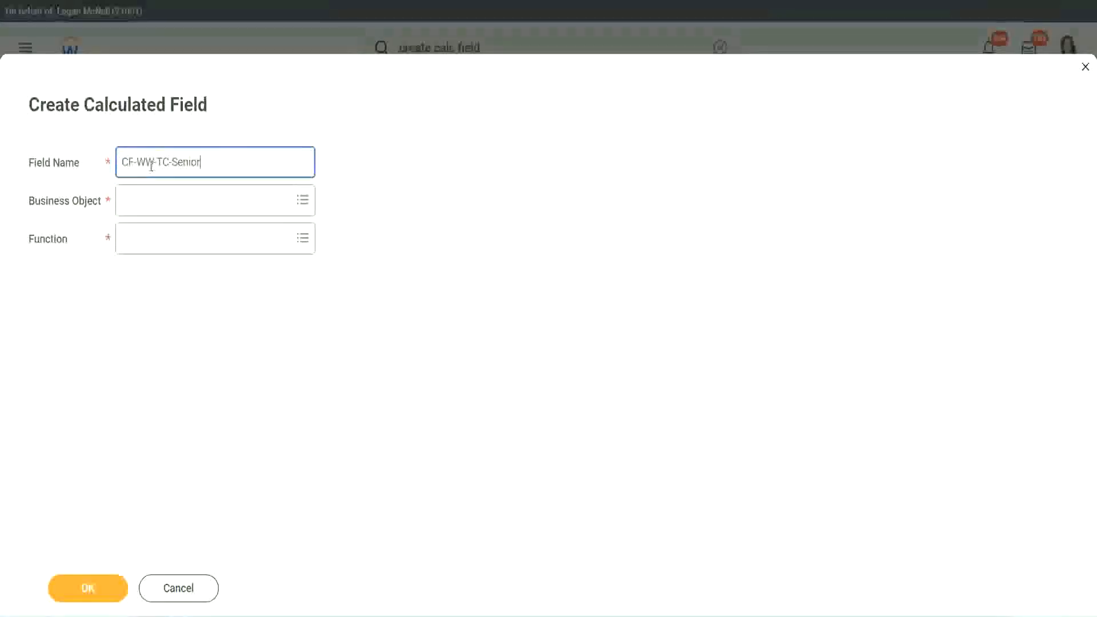
double_click(185, 162)
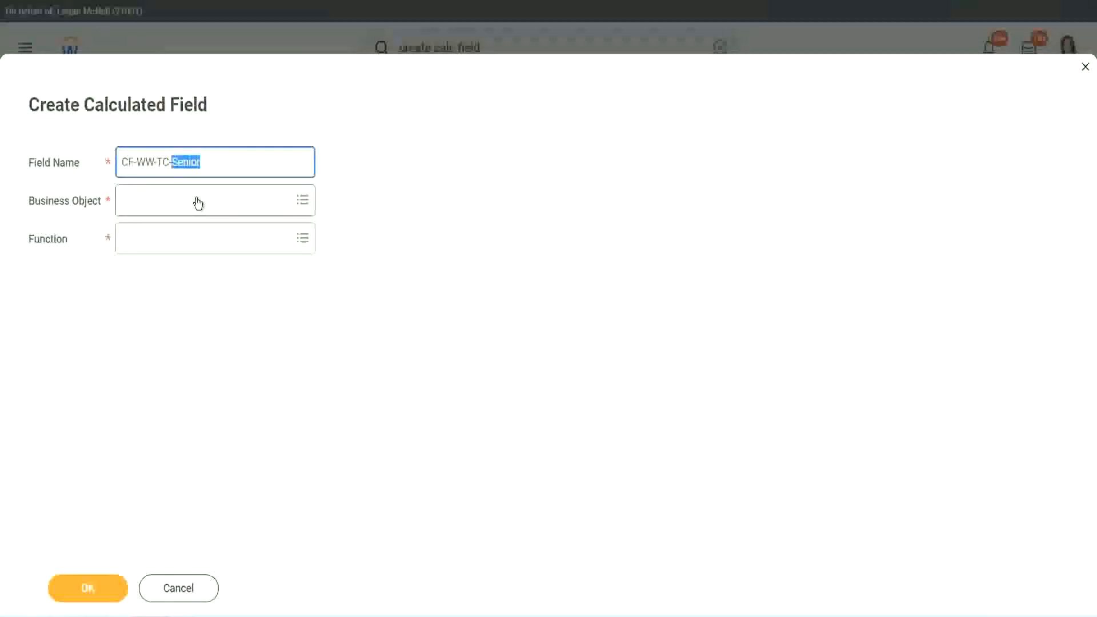
text(Legend)
- Set the new field's business object to Global and choose the Text Constant function
click(154, 209)
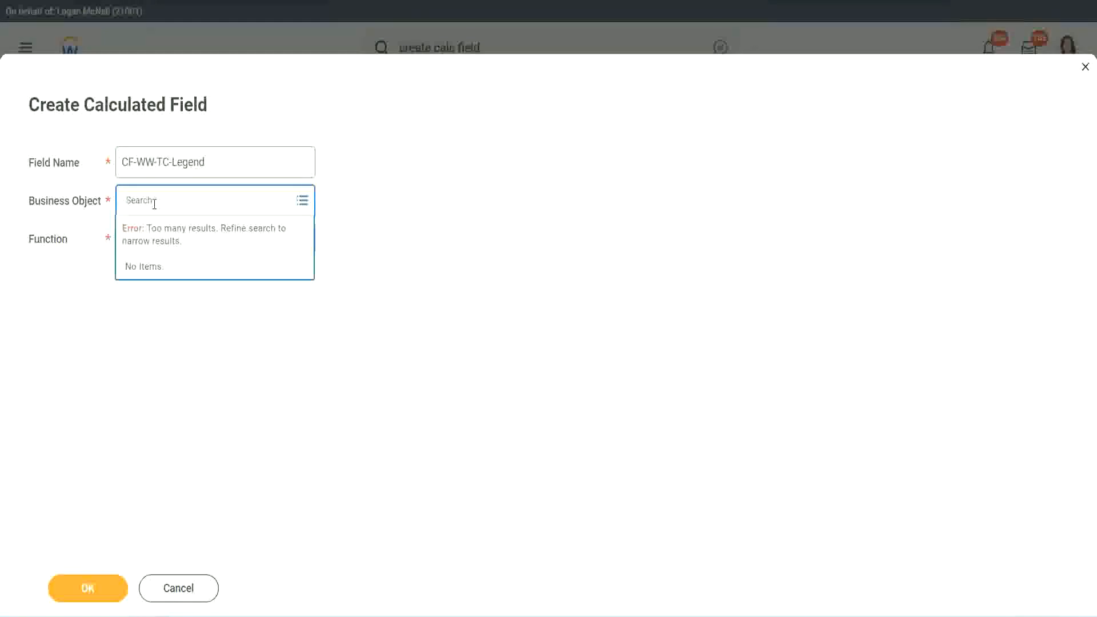
text(global)
key(Return)
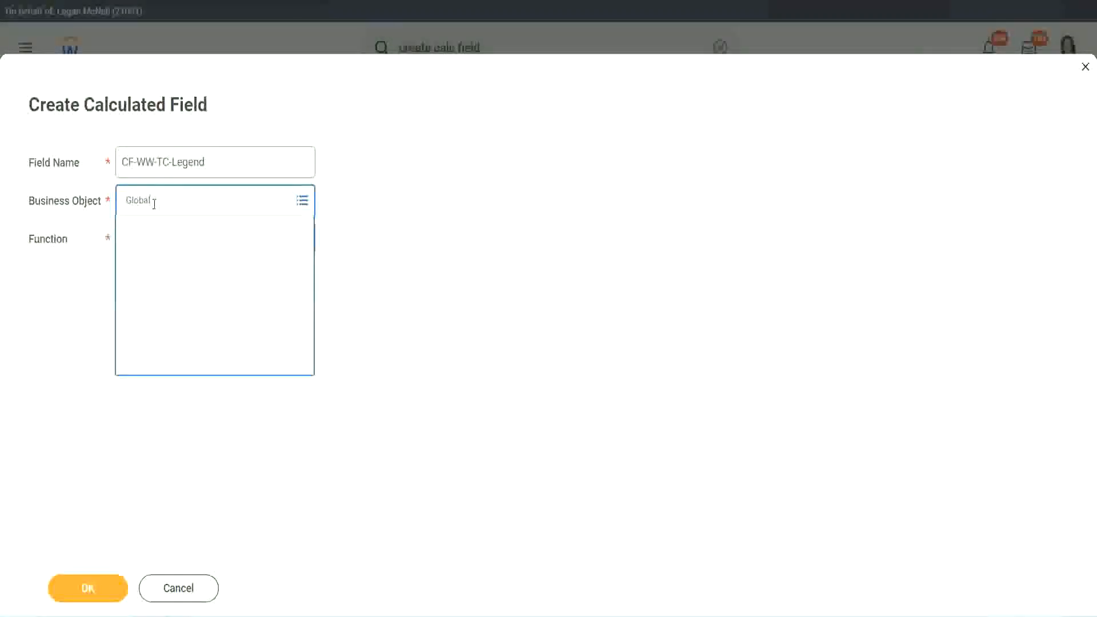
click(163, 263)
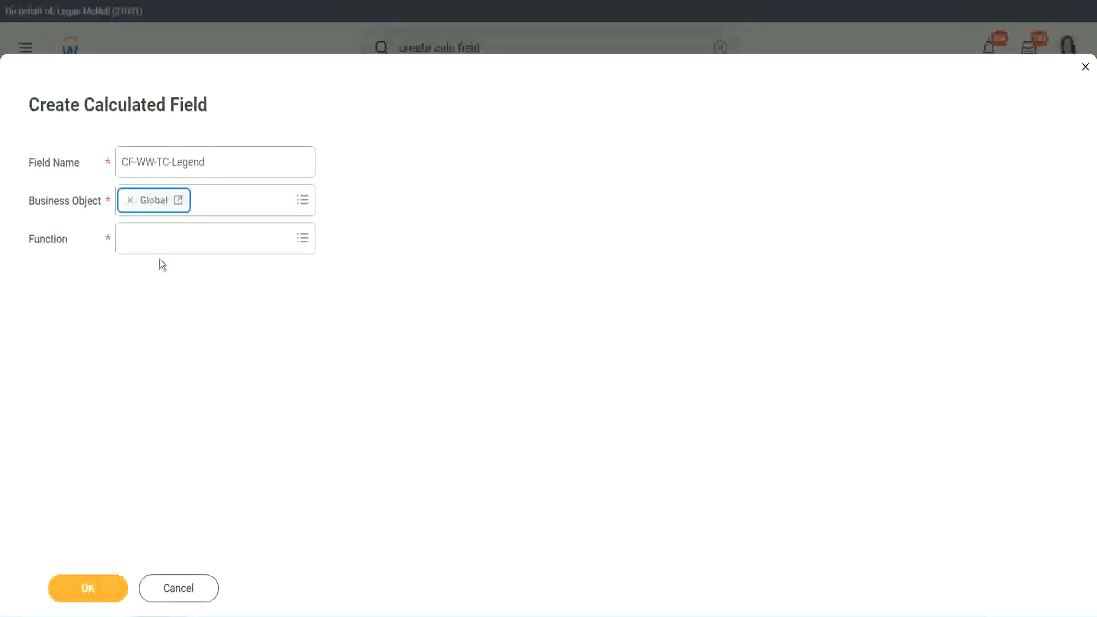
click(160, 241)
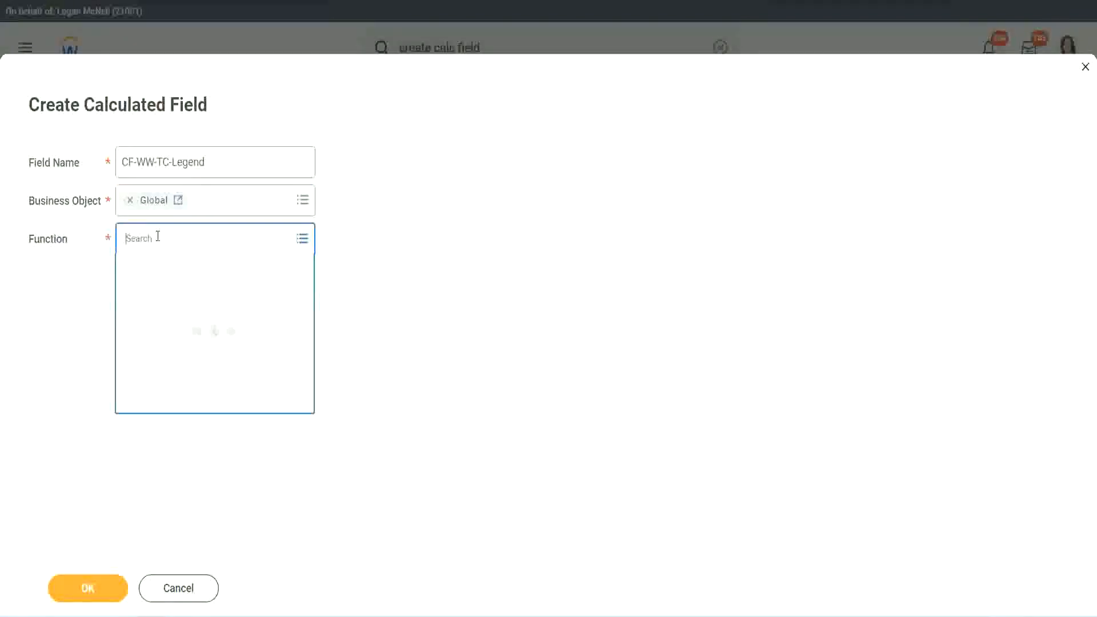
text(tc)
key(Return)
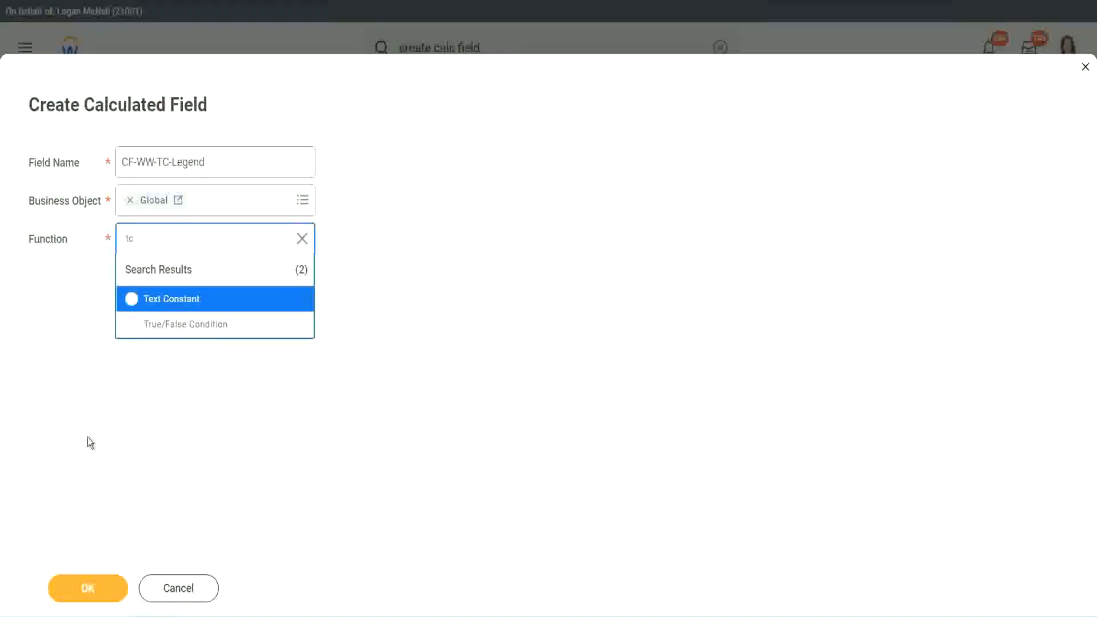
click(137, 309)
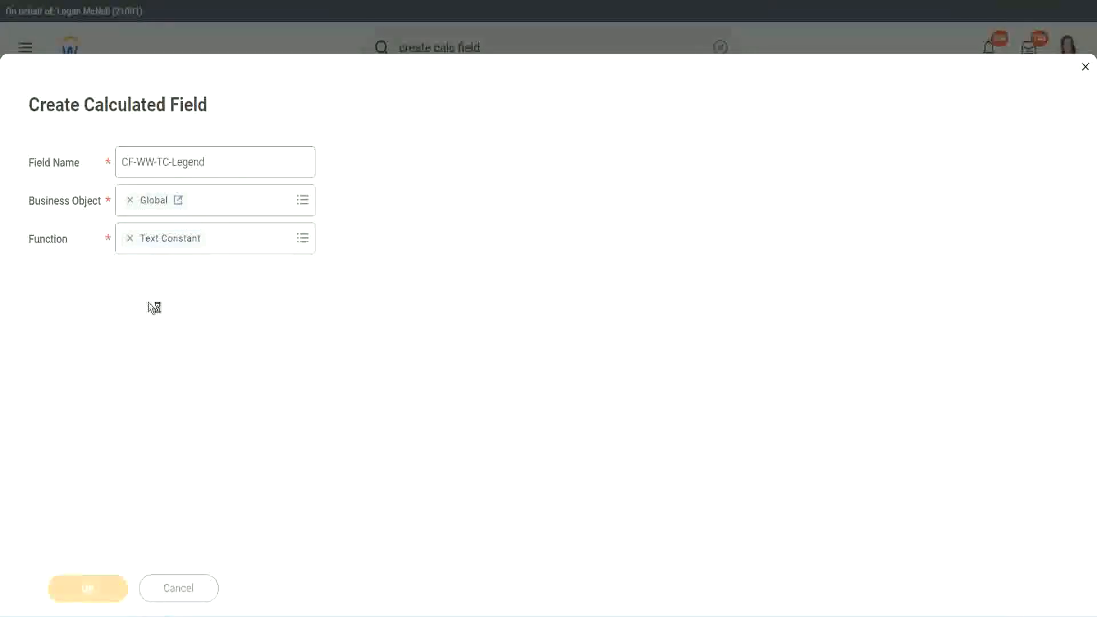
- Set the text constant to "Legend" and save the calculated field as the fourth row's return value
click(142, 325)
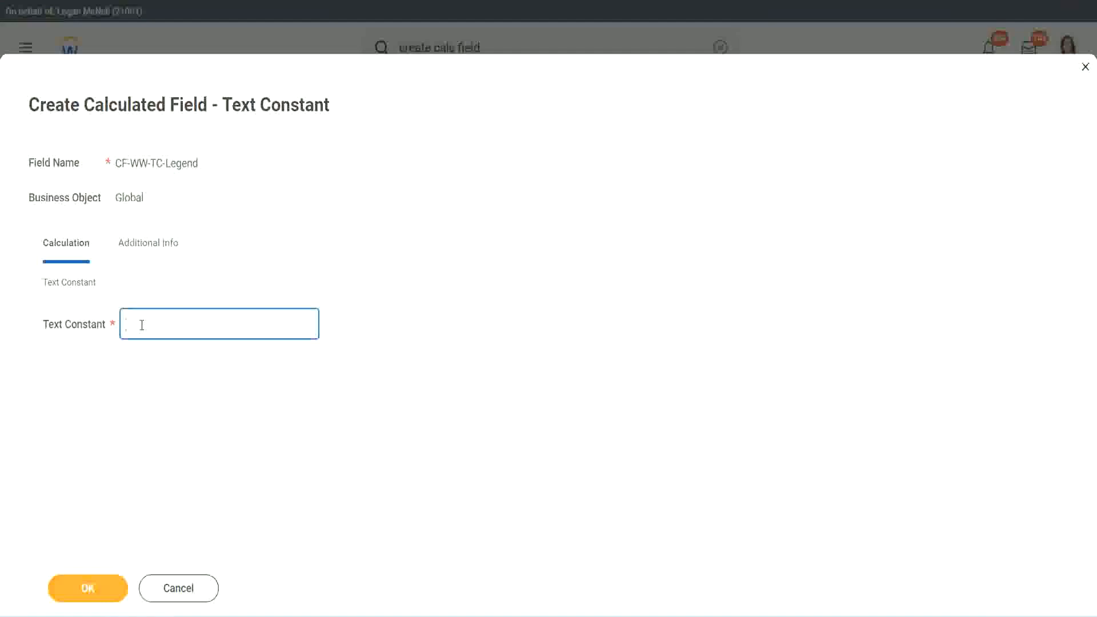
text(Legend)
click(91, 590)
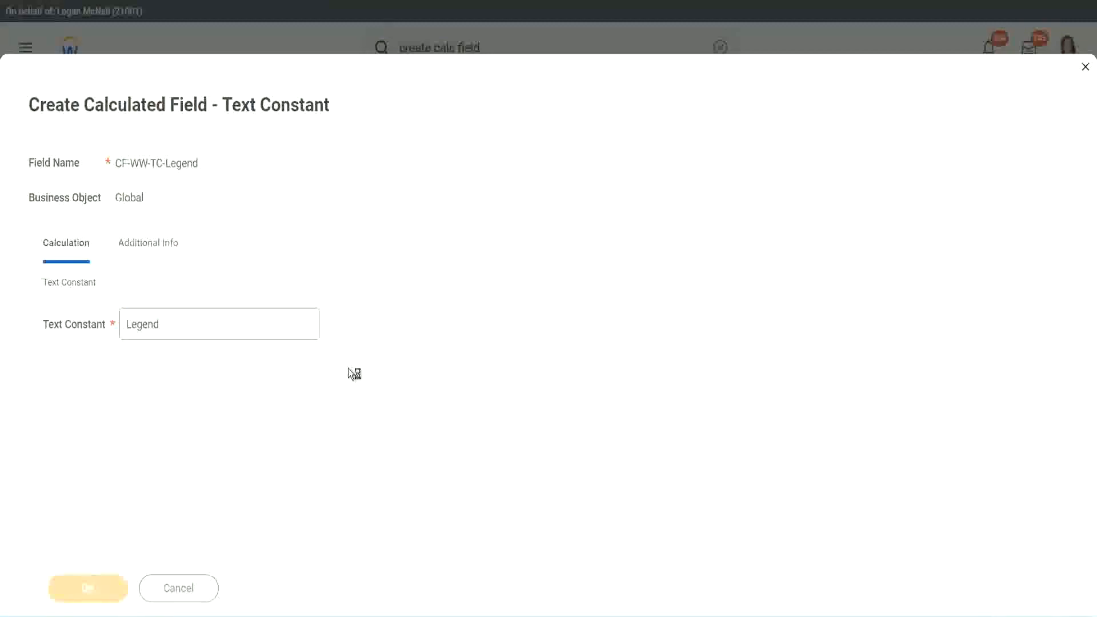
- Check the condition and return value rows, and save the Evaluate Expression calculated field for experience bands
scroll(581, 306, down, 3)
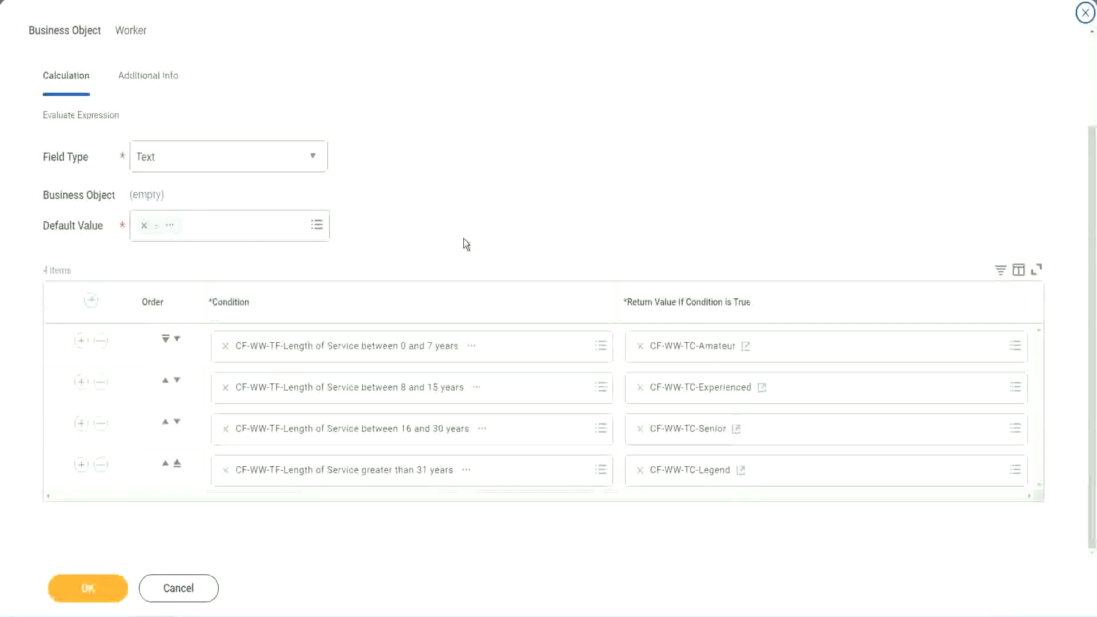
scroll(465, 230, up, 2)
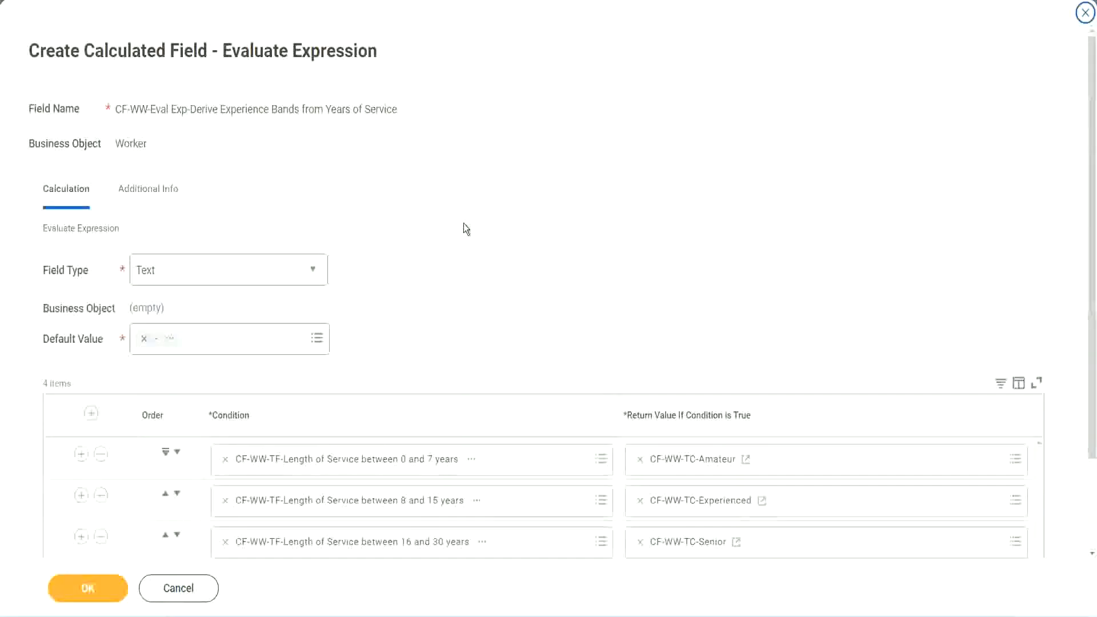
scroll(464, 230, down, 2)
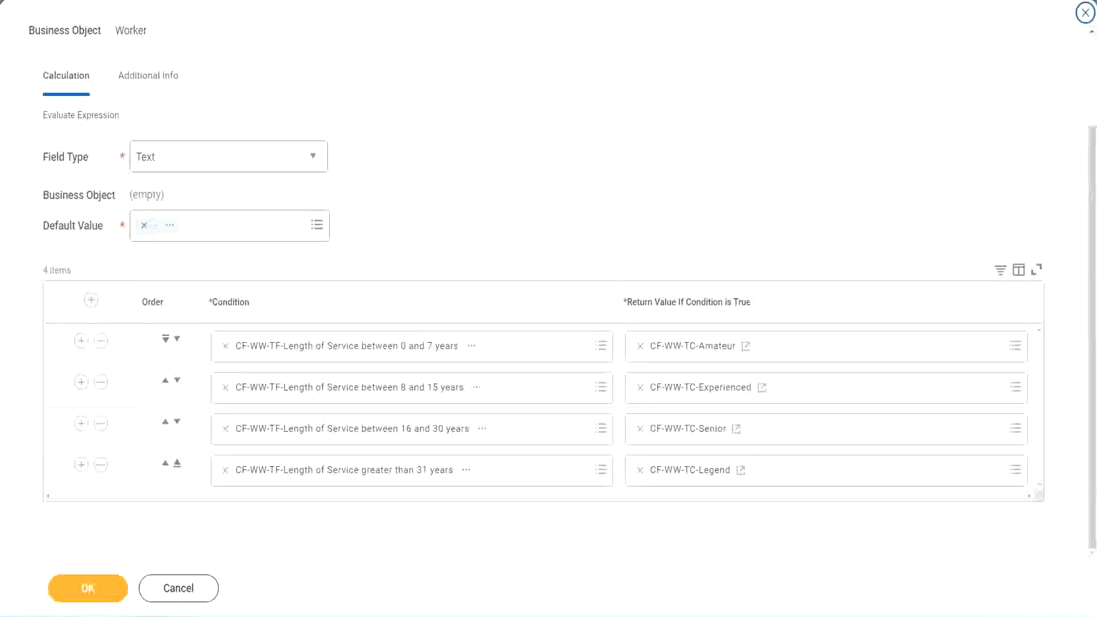
drag(703, 160, 712, 271)
drag(136, 99, 141, 138)
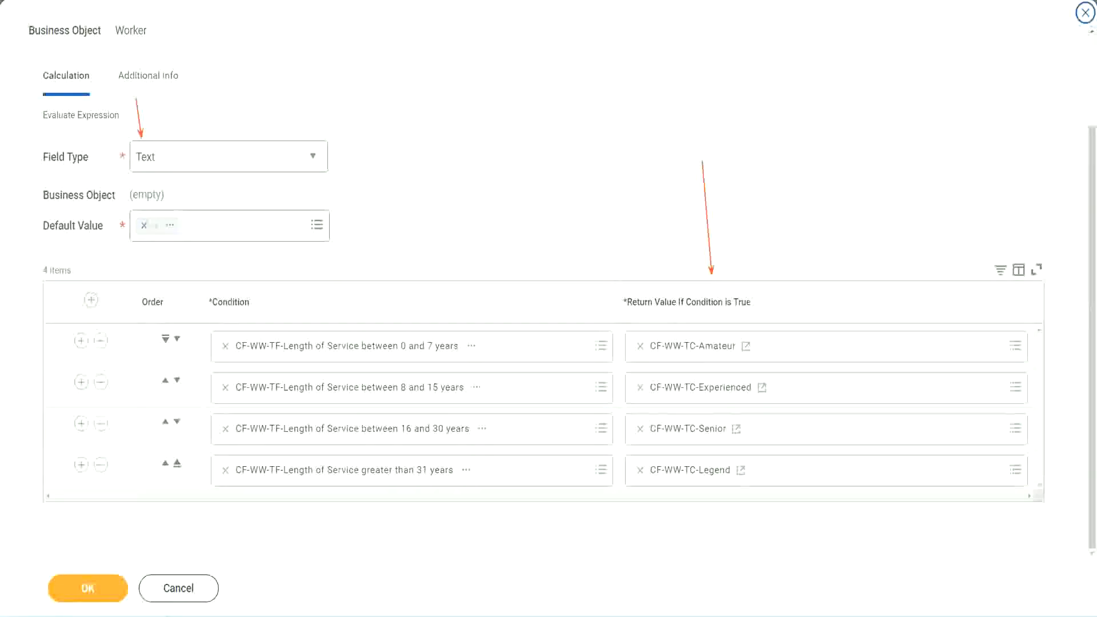
click(95, 585)
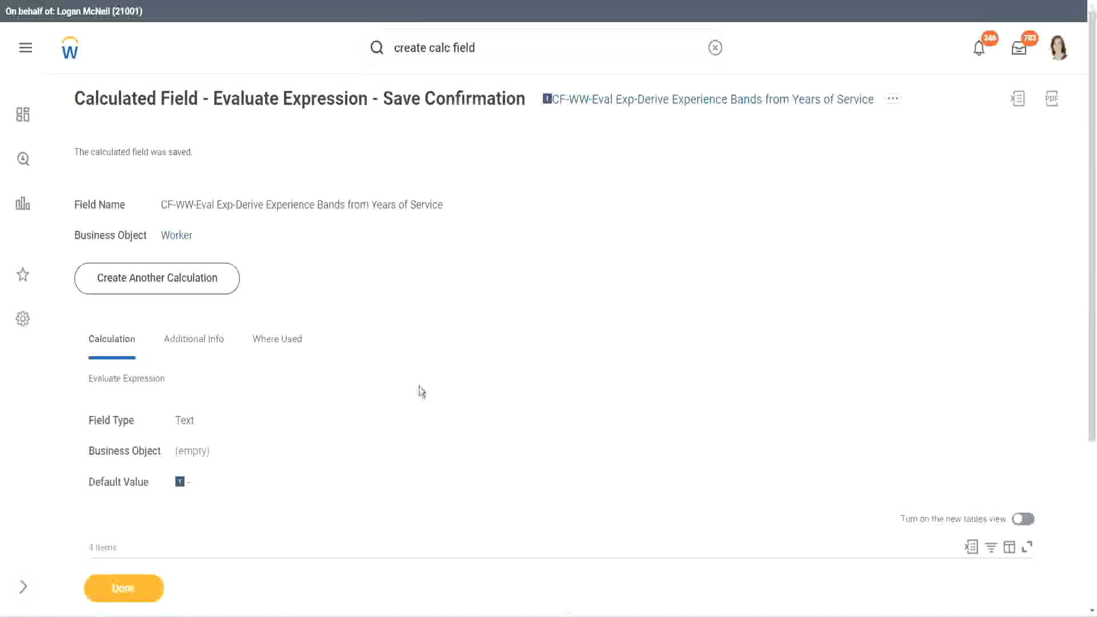
scroll(420, 391, down, 4)
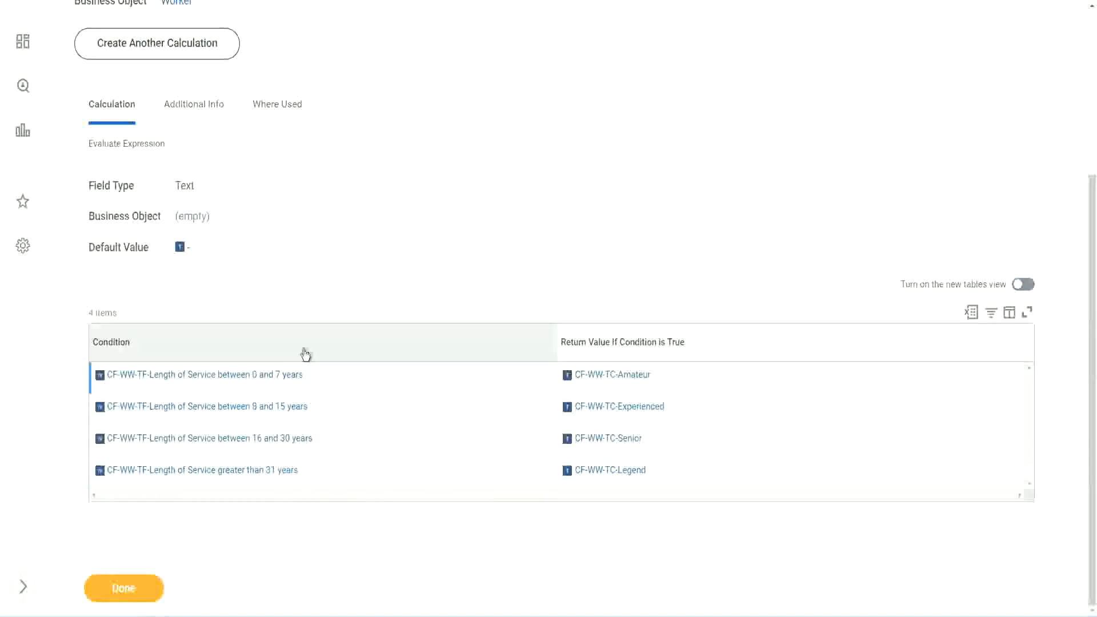
scroll(303, 351, up, 4)
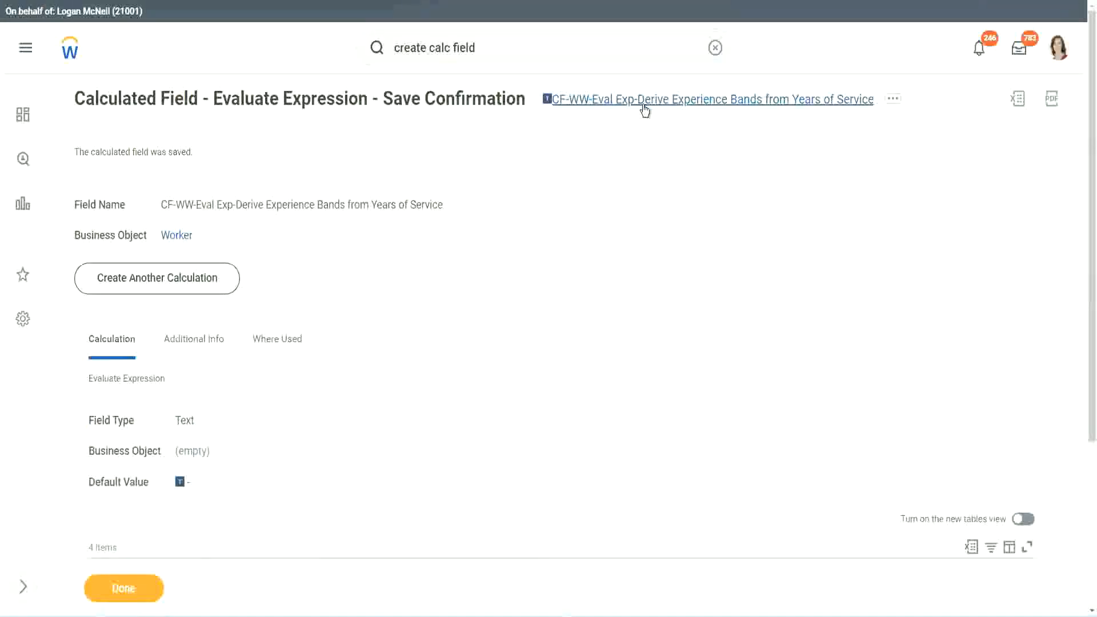
- Go to the WW Employee Details custom report and open it for editing
click(675, 176)
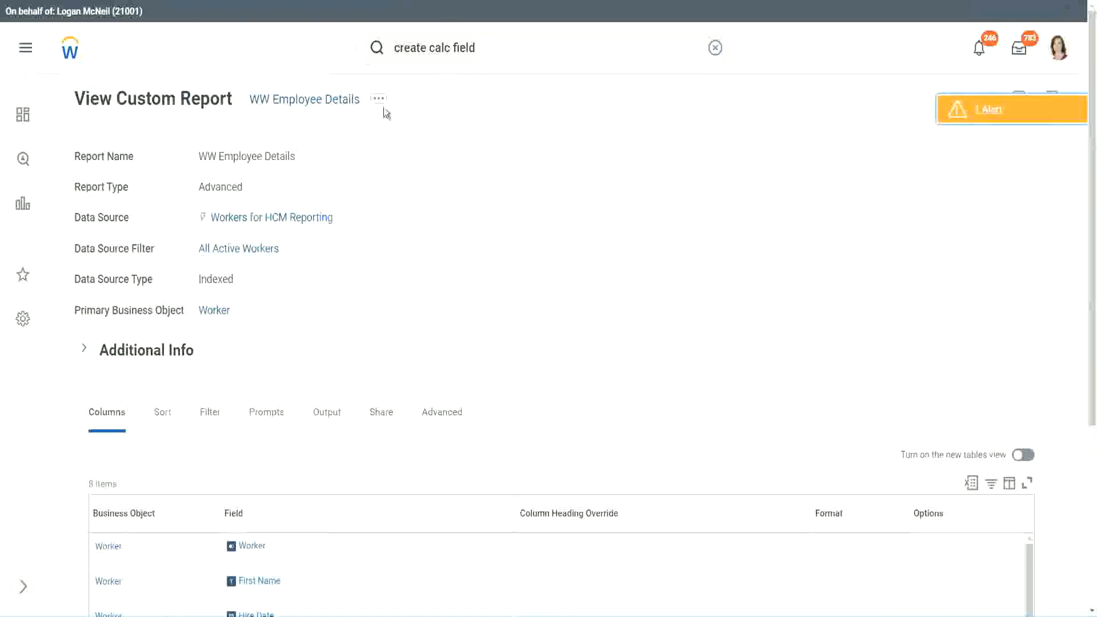
click(382, 104)
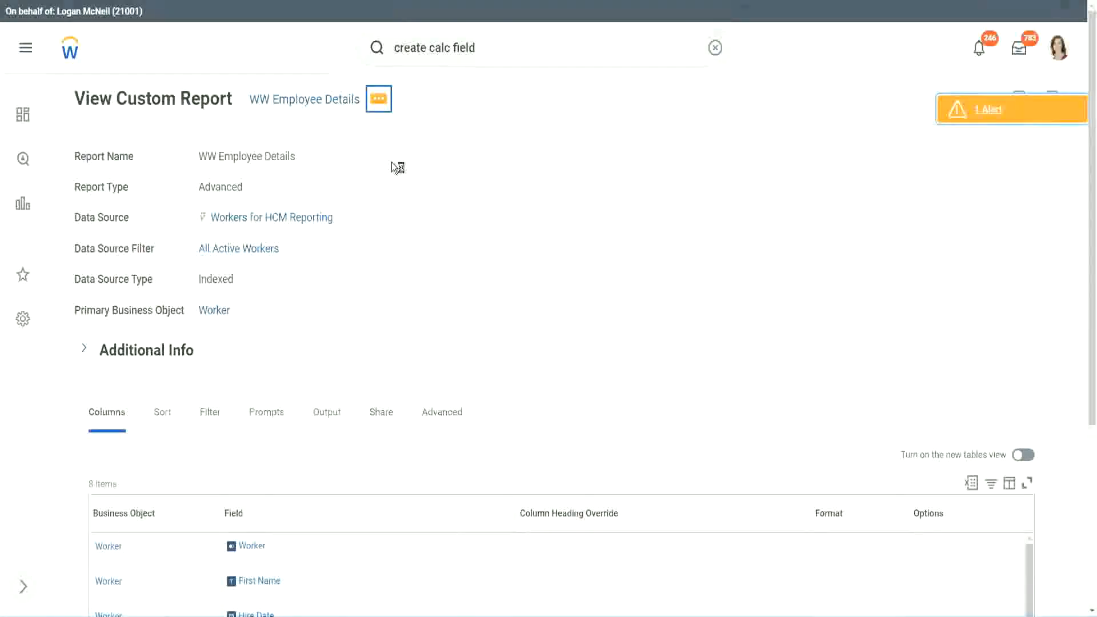
mouse_move(448, 164)
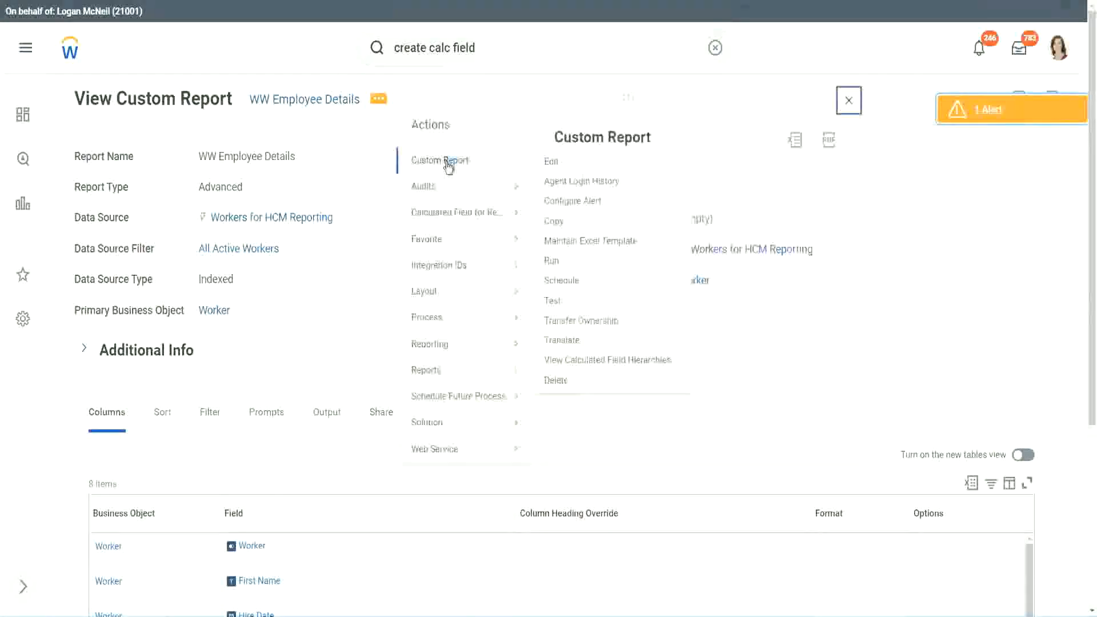
click(558, 165)
- Add a Worker row to the end of the report columns and remove the CF-WW-Substring Text-Years from Length of Service column
scroll(400, 247, down, 4)
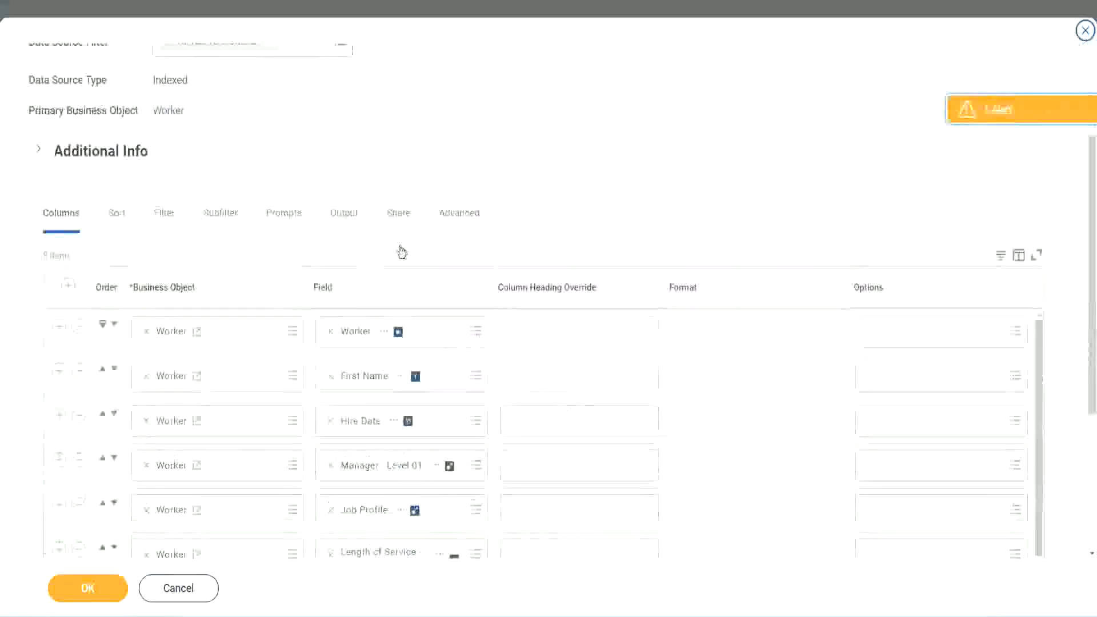
scroll(402, 252, down, 2)
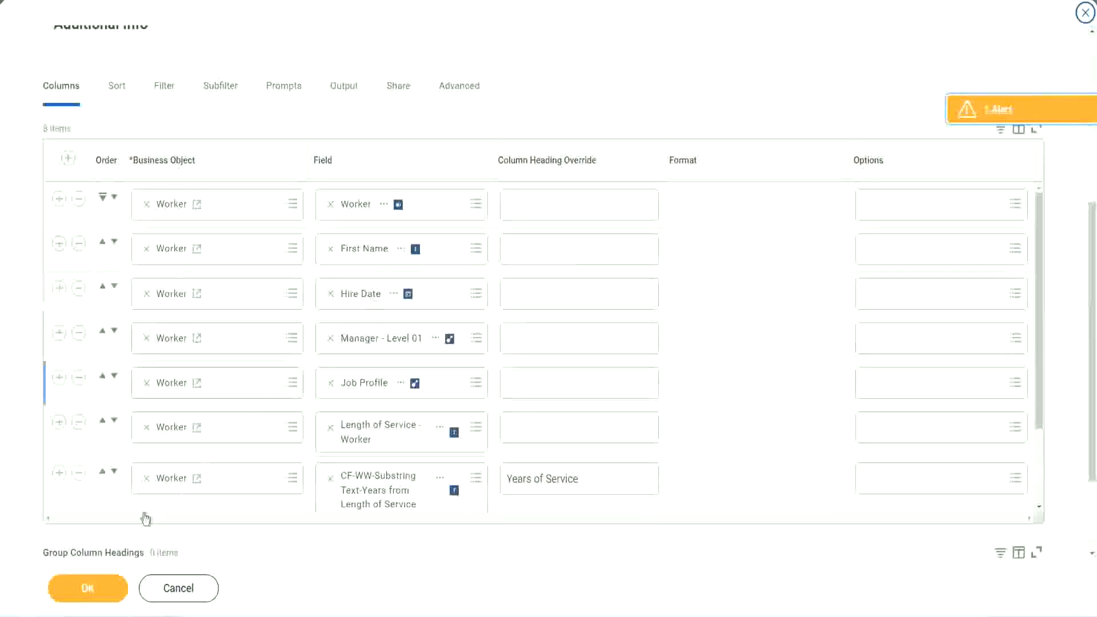
click(58, 473)
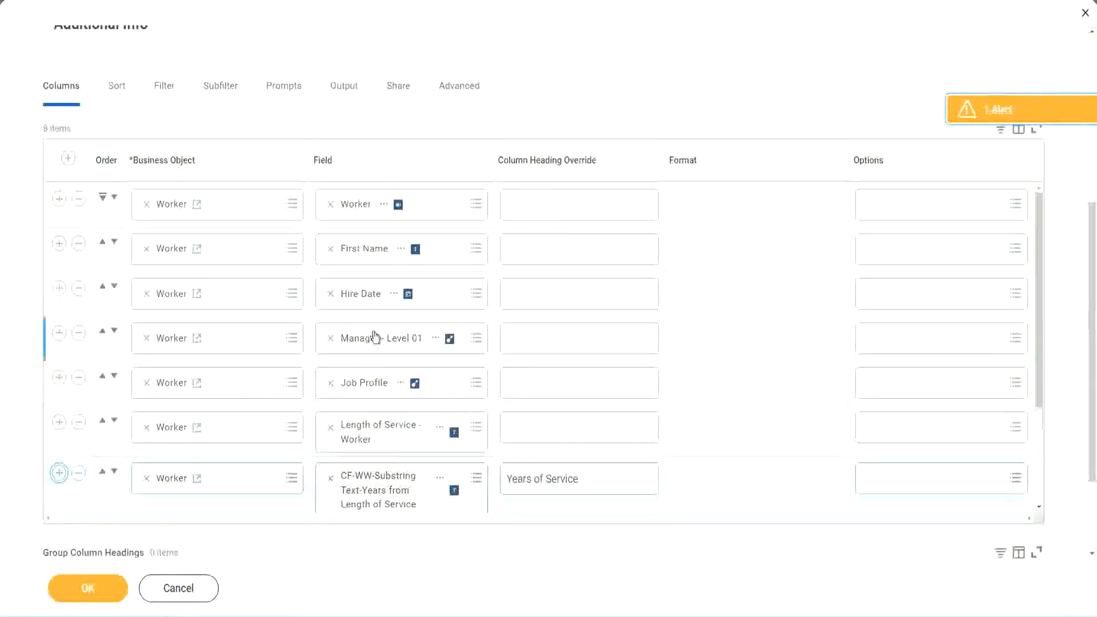
scroll(572, 375, down, 2)
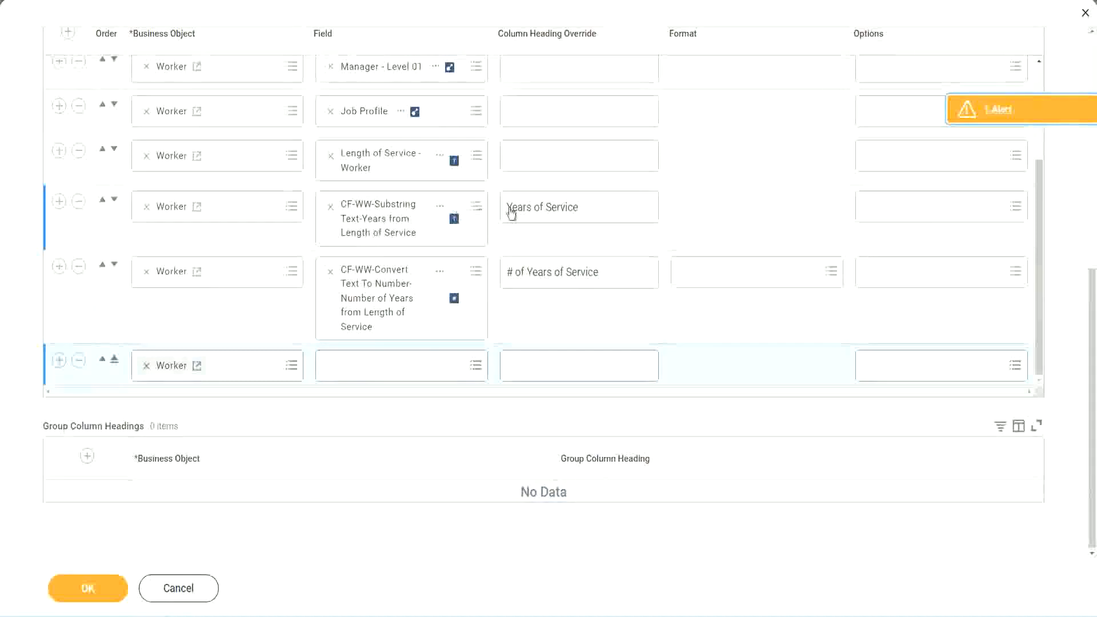
click(79, 202)
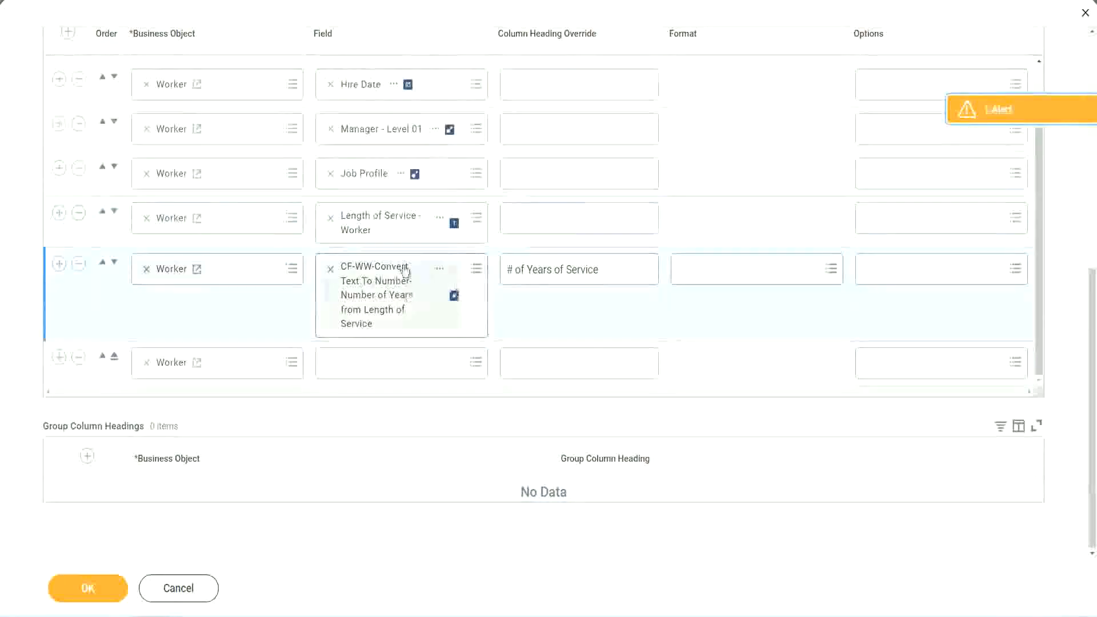
- Set the new row's field to CF-WW-Eval Exp-Derive Experience Bands from Years of Service and its column heading override to "Experience"
click(359, 362)
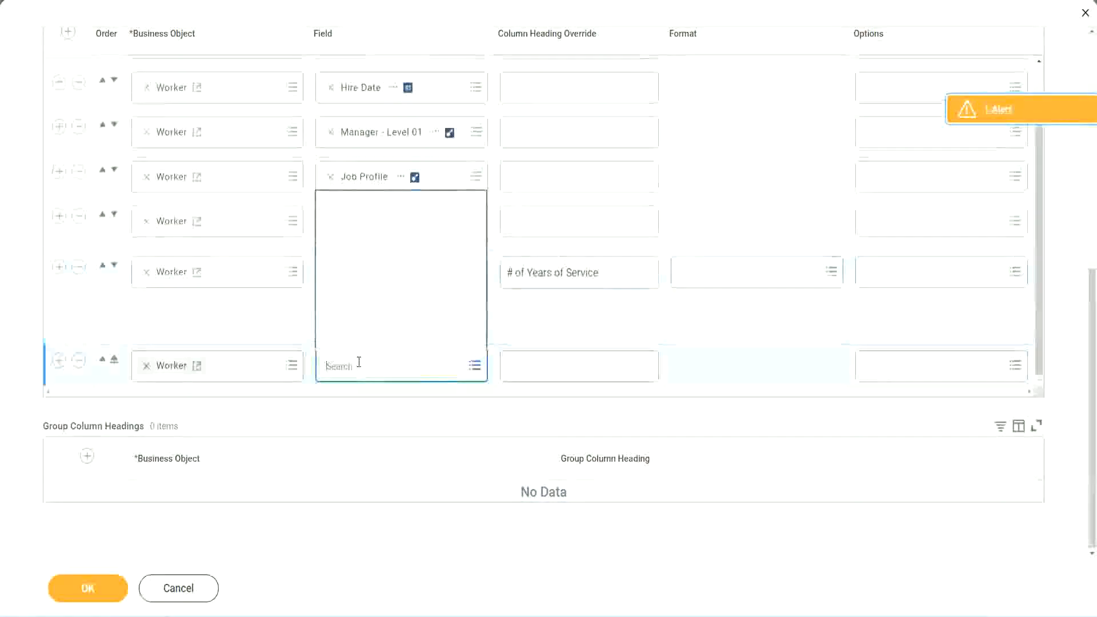
key(ctrl+v)
key(Return)
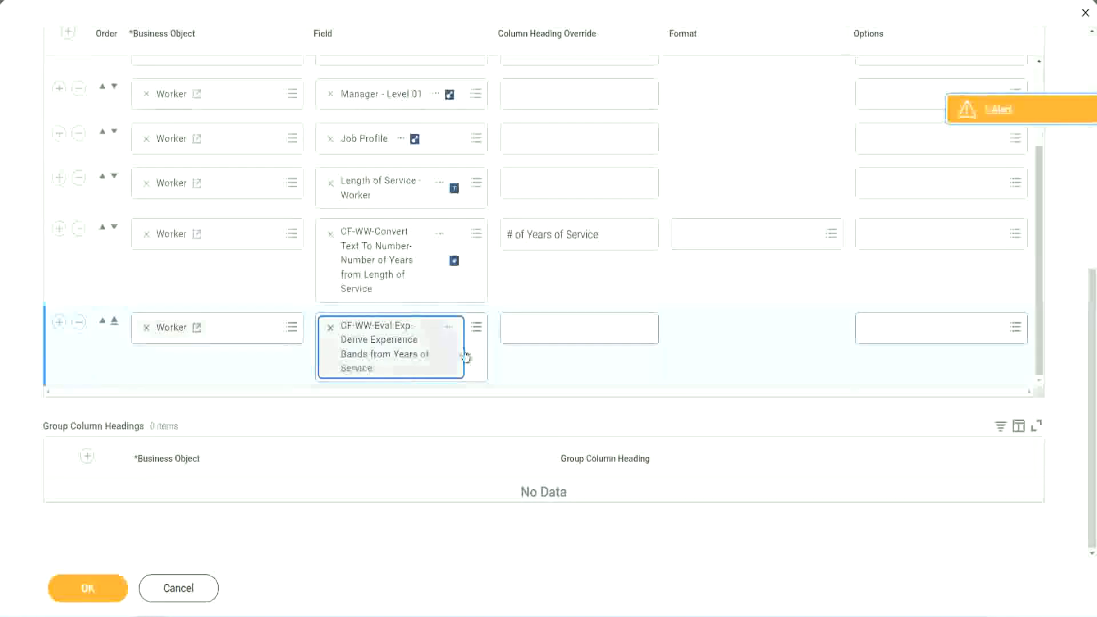
click(559, 329)
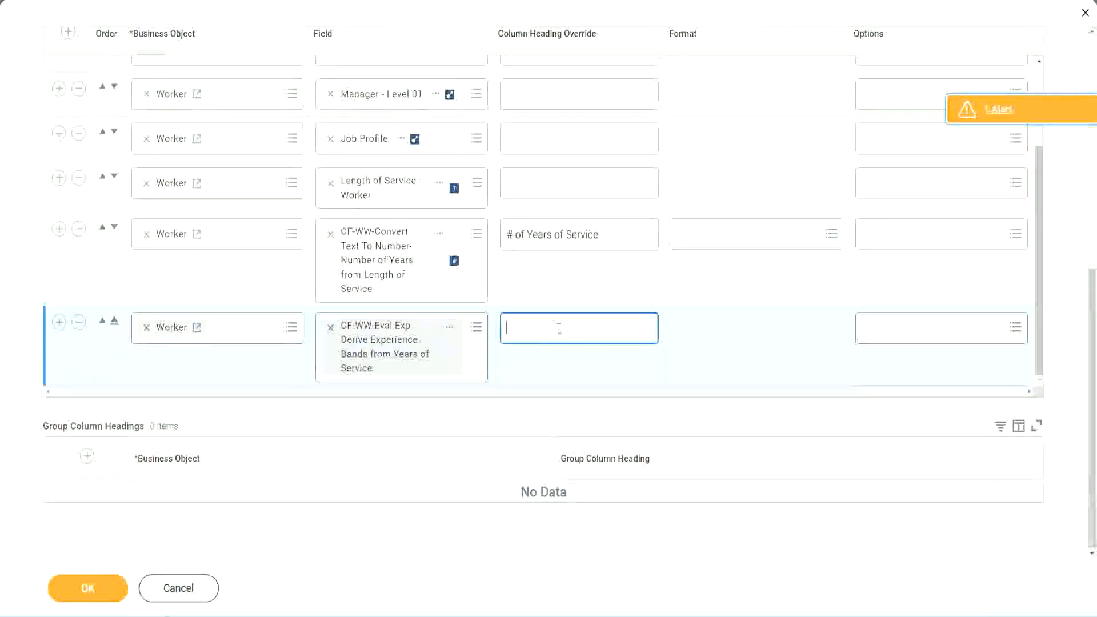
text(E)
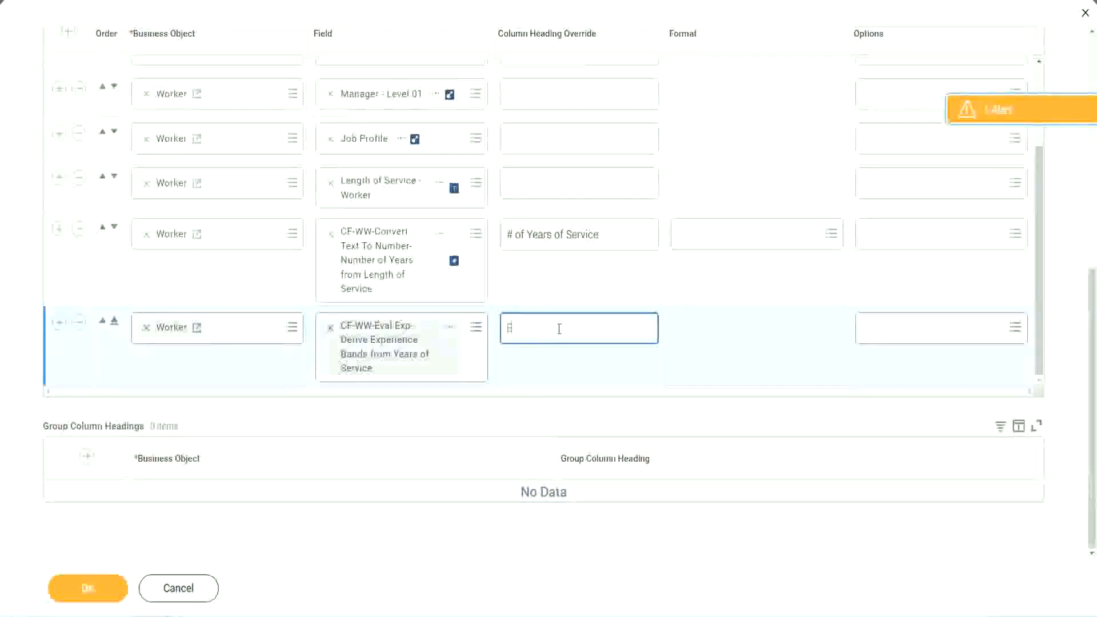
text(xperience)
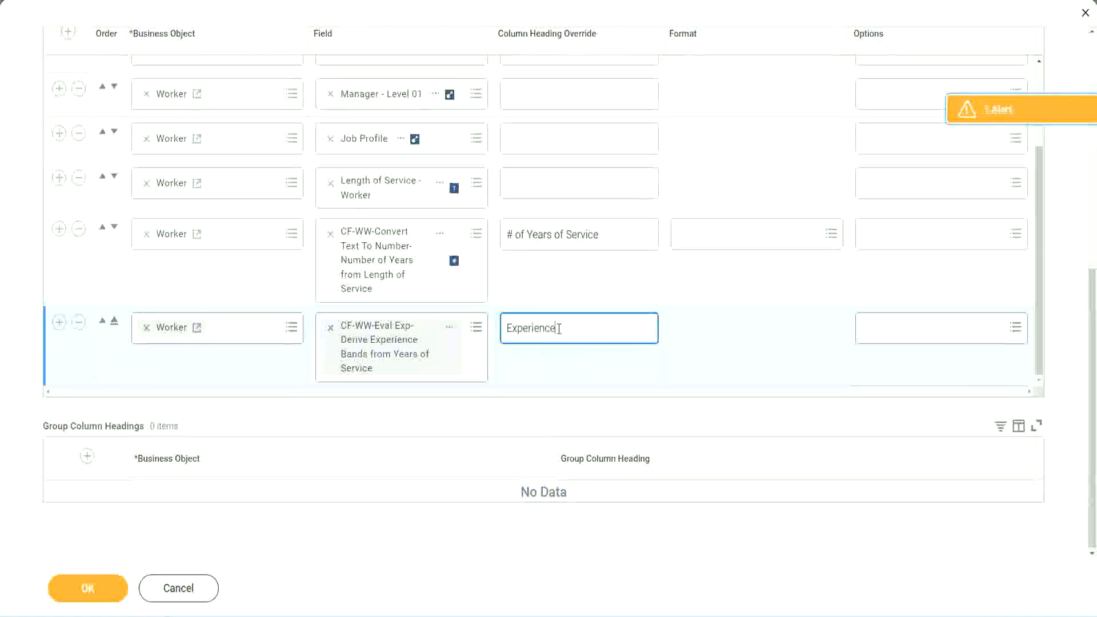
- Complete the new column's heading override as "Experience Bands" and save the report changes
text( Bands)
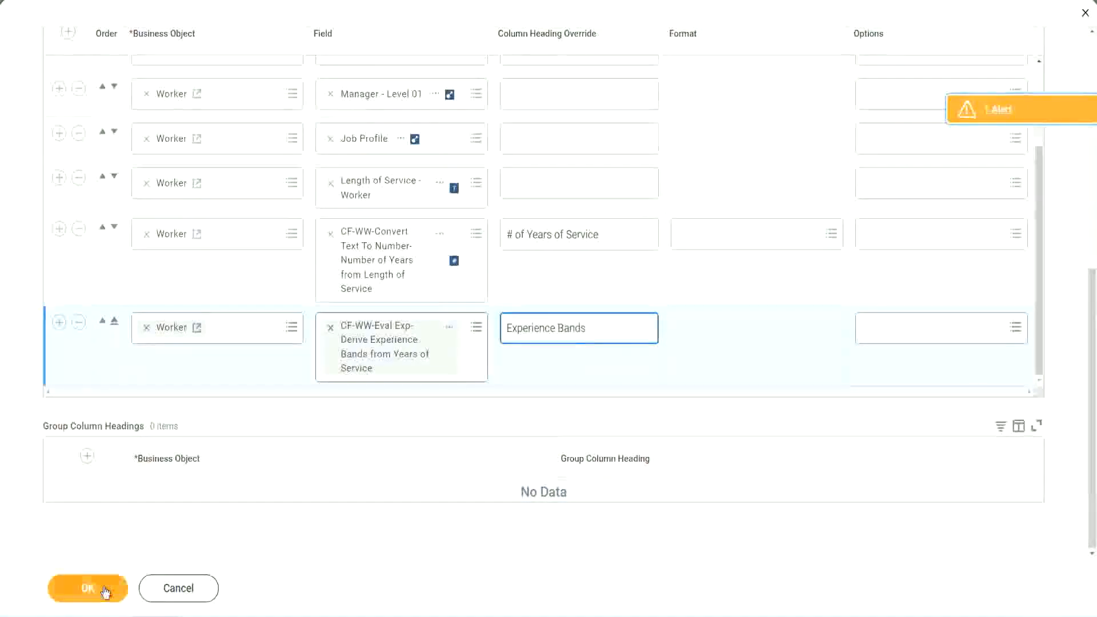
click(86, 588)
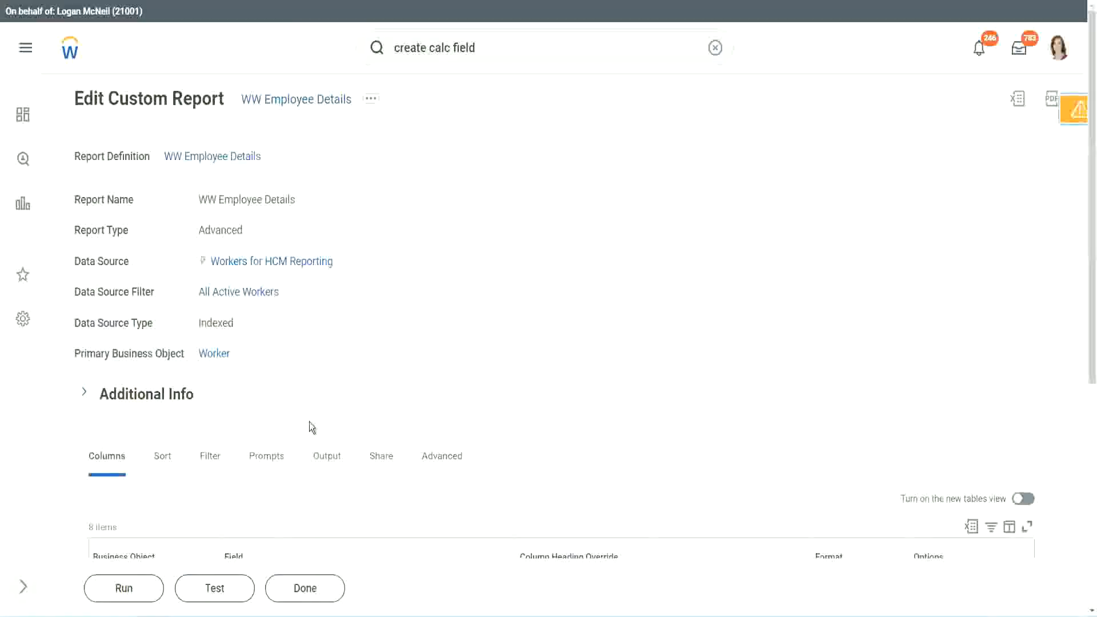
- Run the WW Employee Details report with all prompts left blank and check the first row's years of service
scroll(341, 394, down, 4)
click(128, 589)
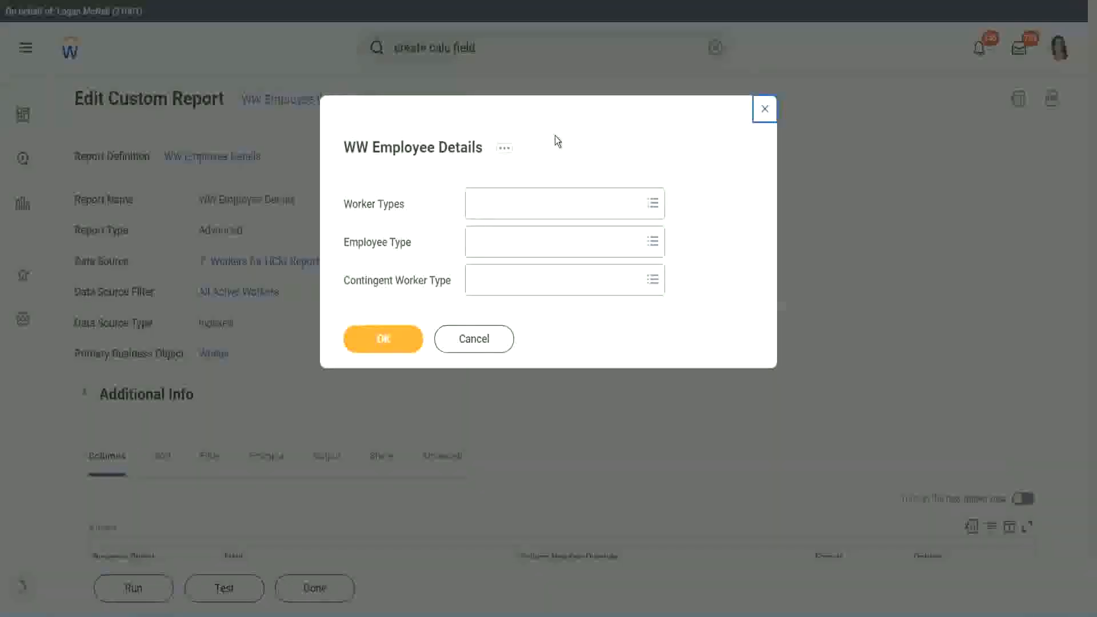
click(394, 338)
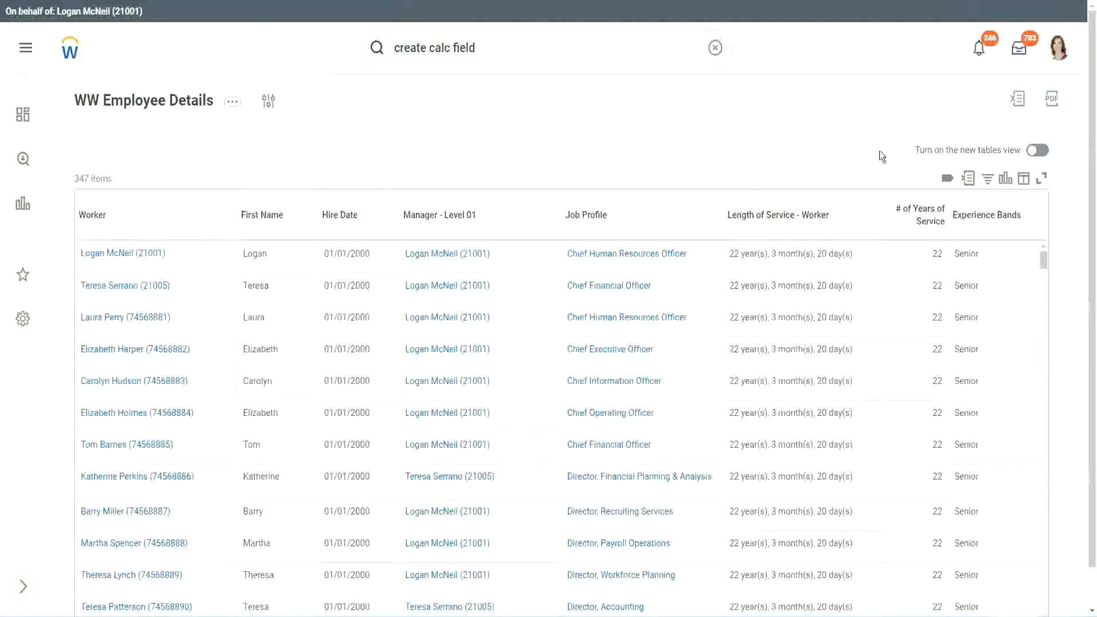
scroll(880, 151, down, 1)
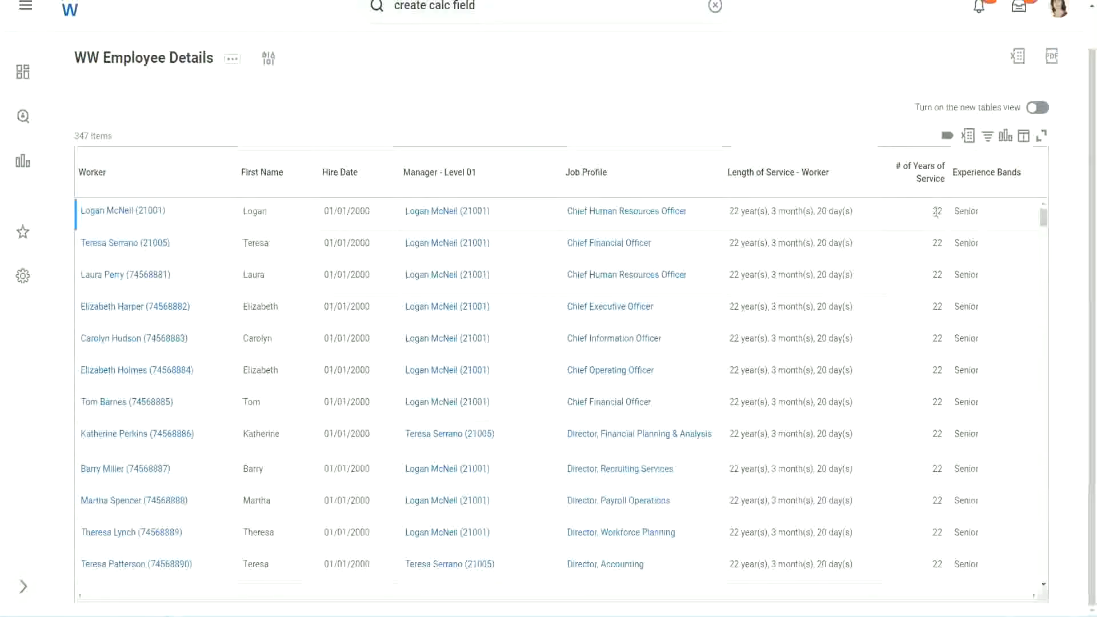
drag(934, 216, 944, 212)
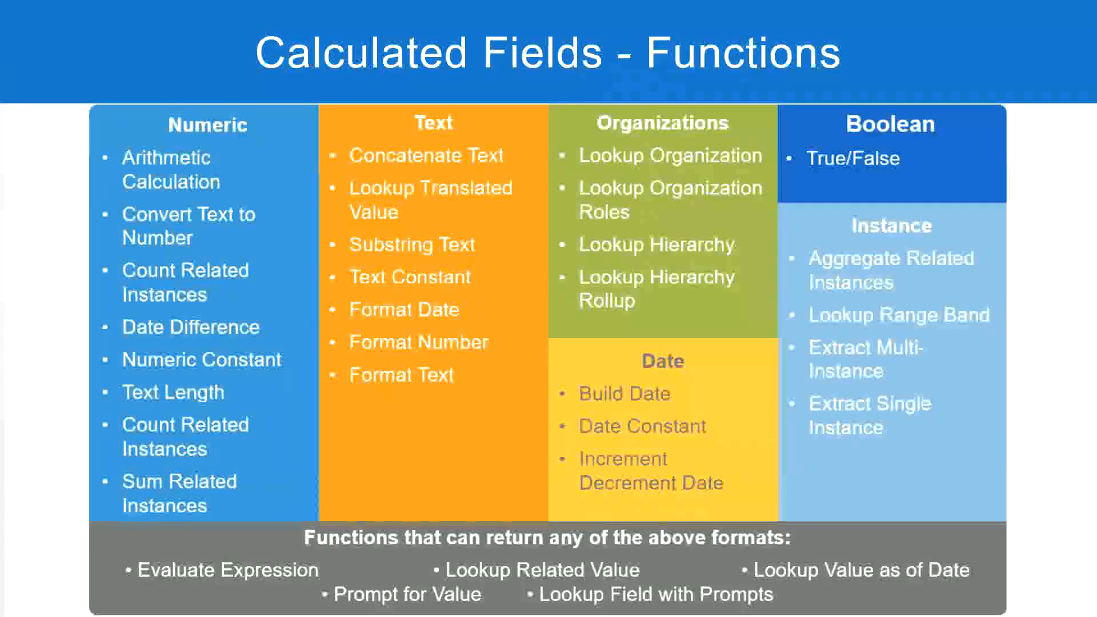
- Switch to the Notepad++ notes and check which experience band is defined for 16 - 30 years
key(alt+Tab)
click(279, 201)
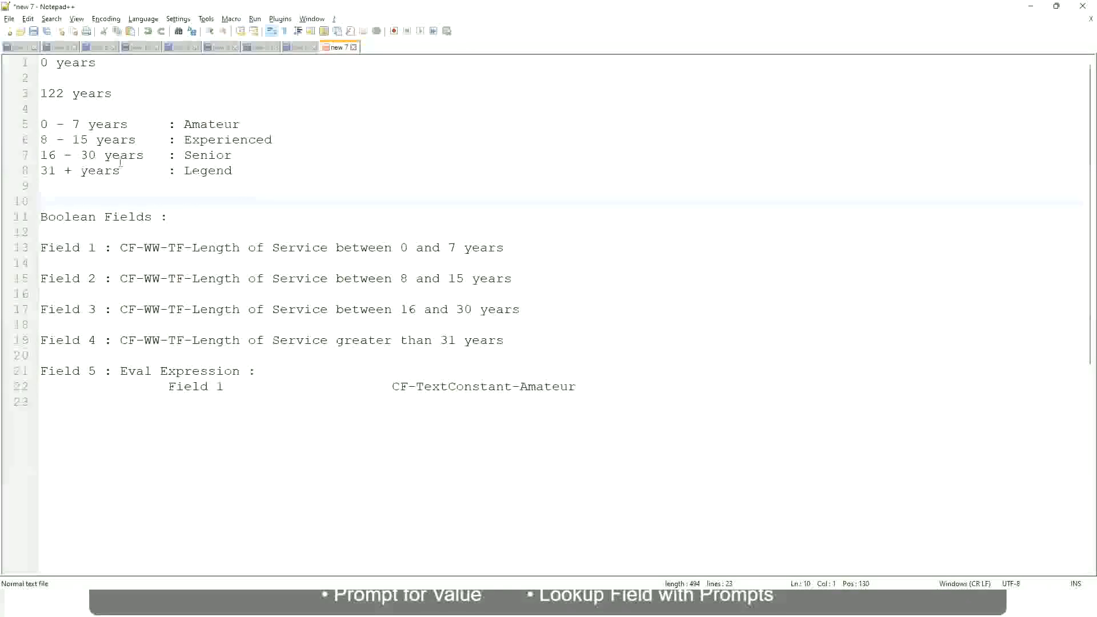
click(195, 153)
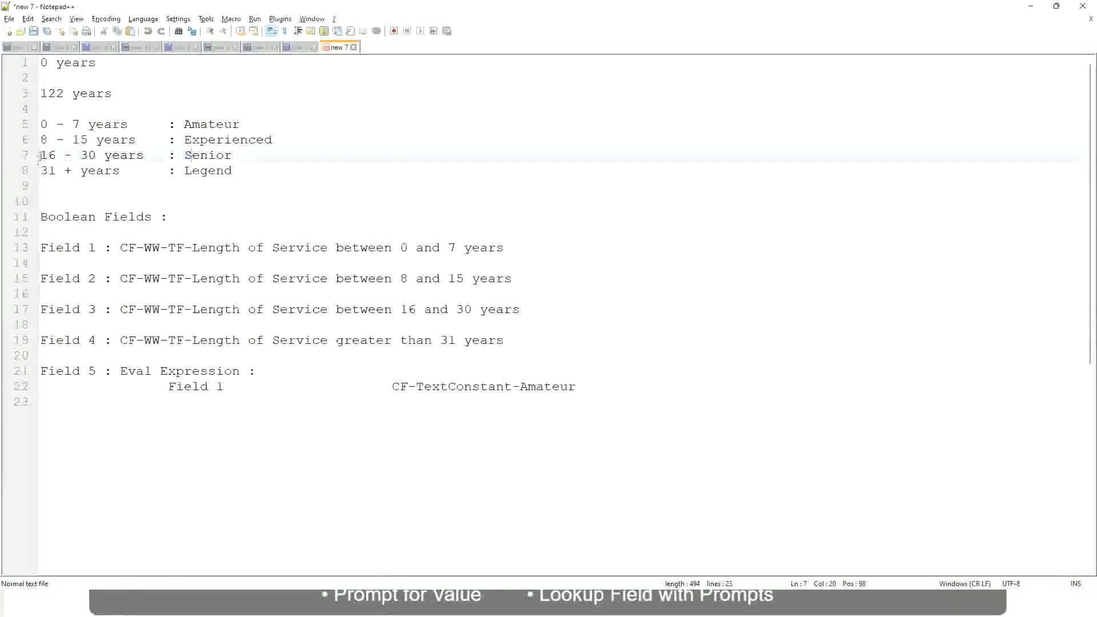
drag(40, 155, 106, 156)
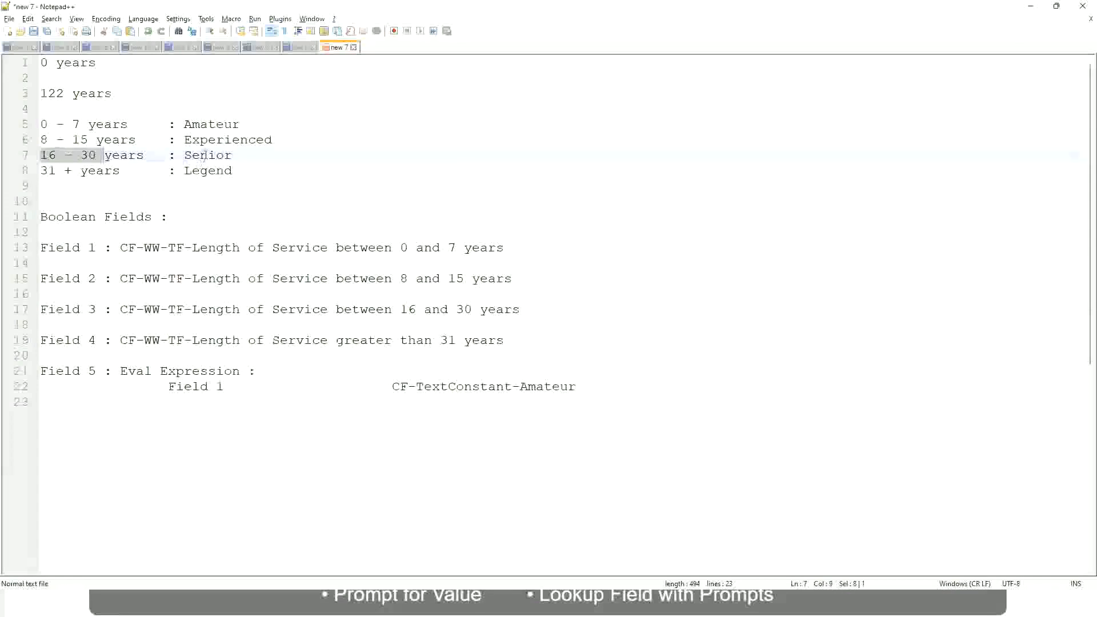
double_click(204, 155)
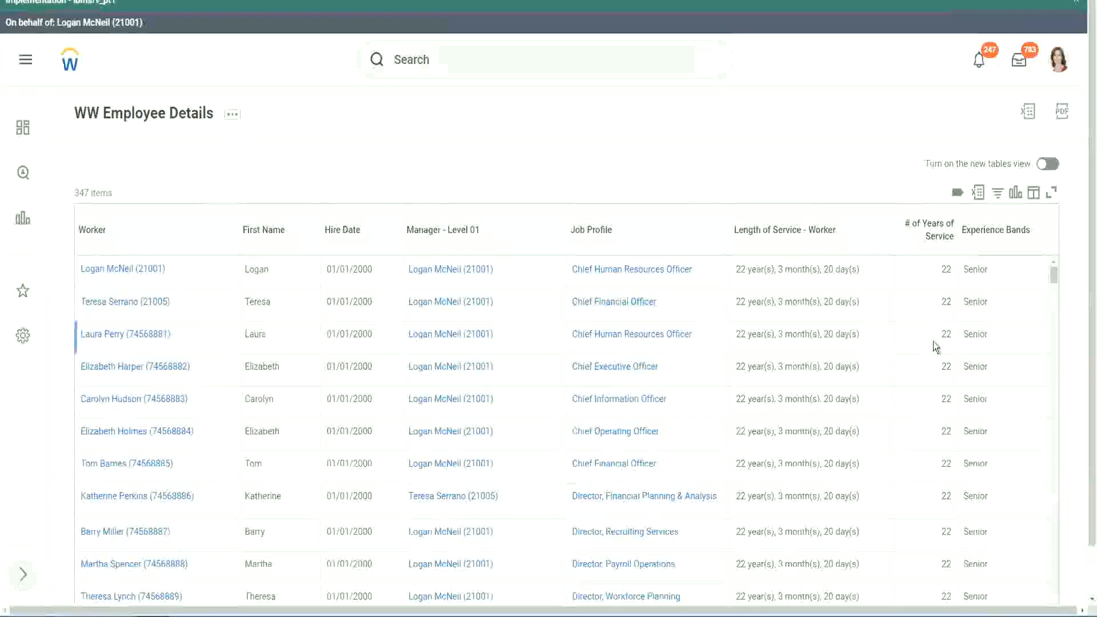
- Return to the report output in Workday and compare the workers' years of service with their experience bands
scroll(940, 343, down, 2)
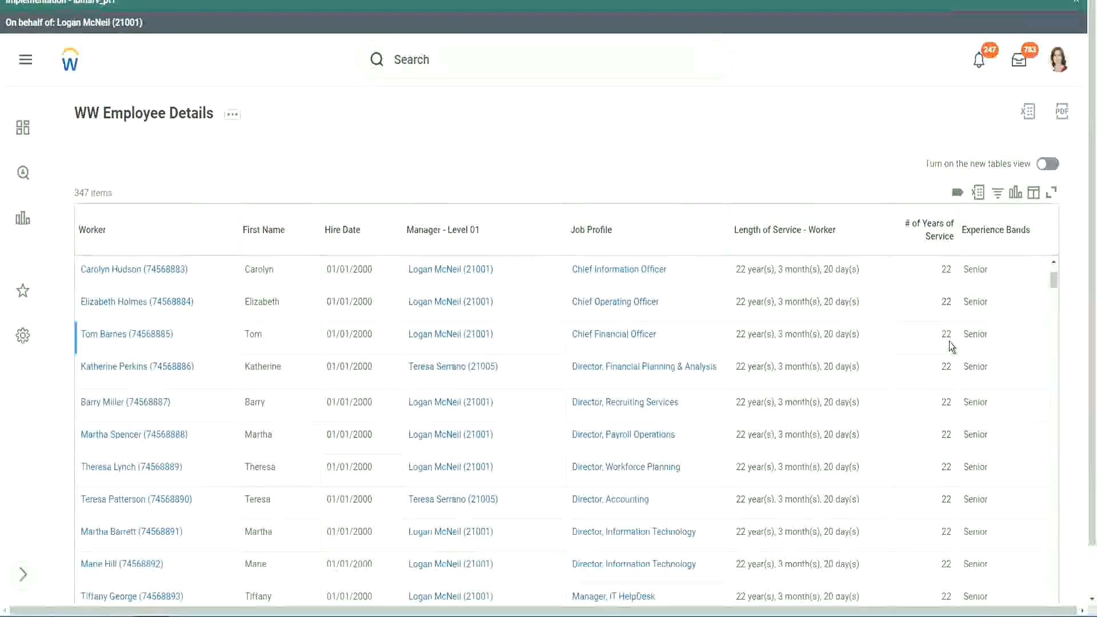
scroll(947, 346, down, 5)
scroll(959, 381, down, 5)
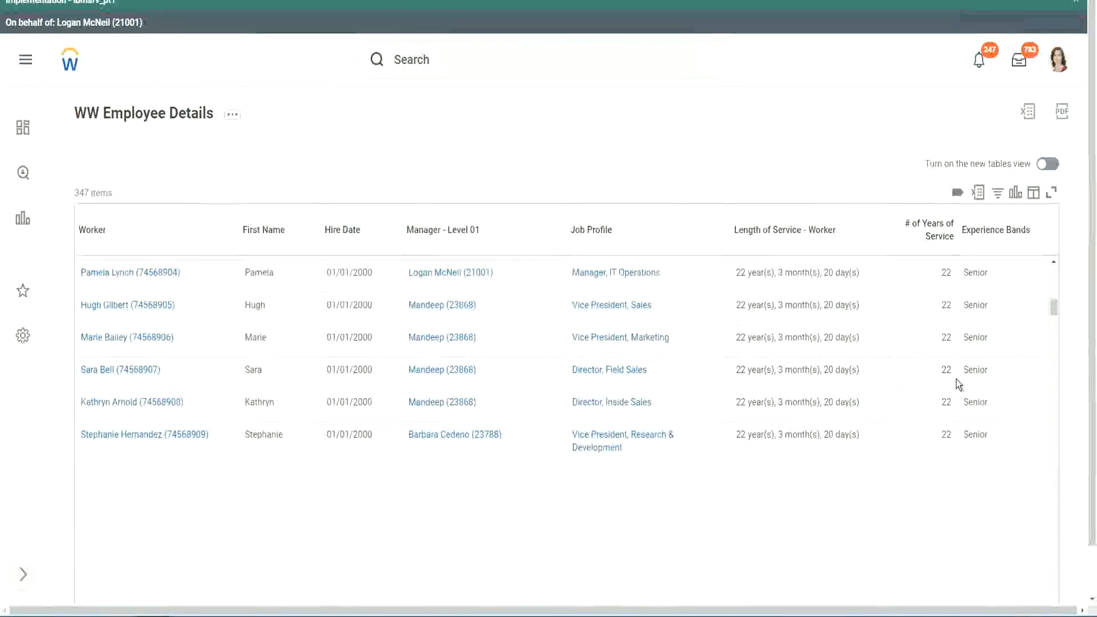
scroll(956, 379, down, 3)
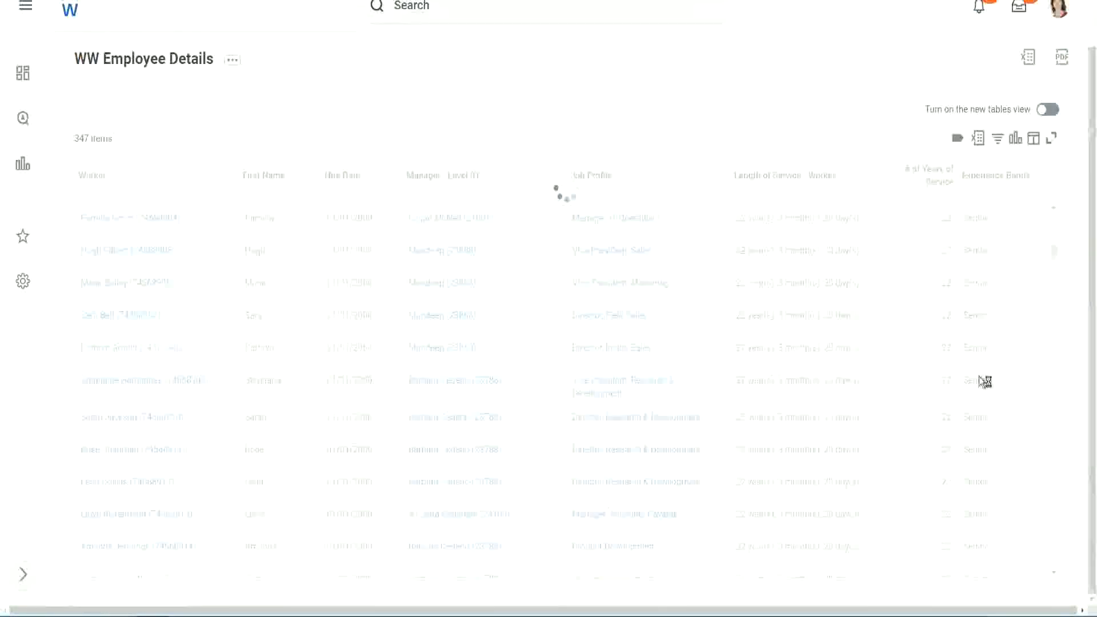
scroll(1017, 321, down, 5)
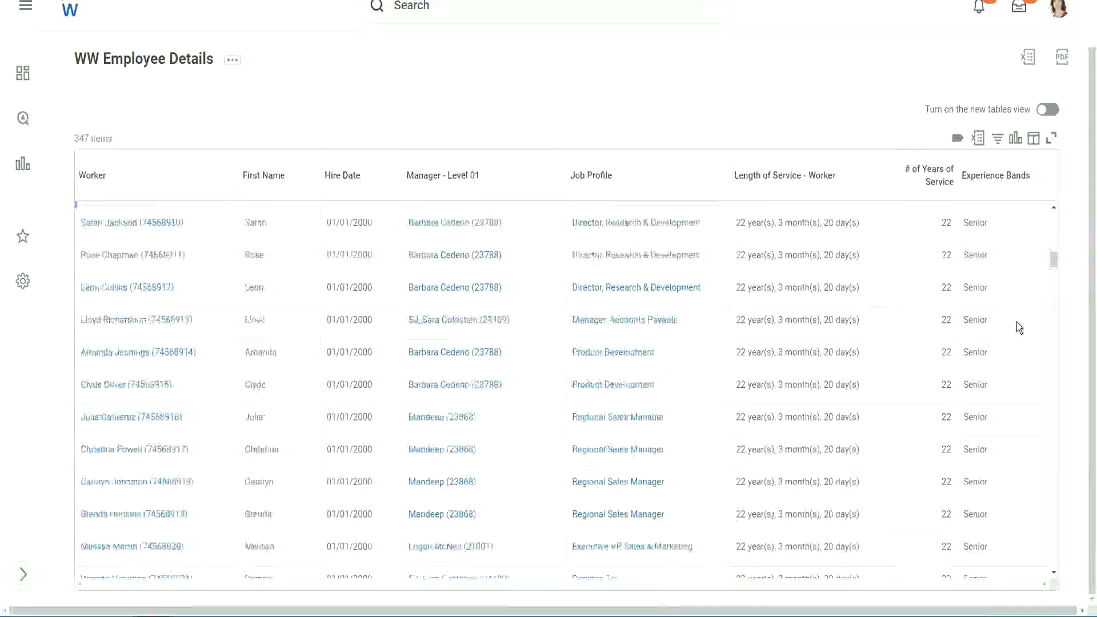
scroll(1016, 322, down, 3)
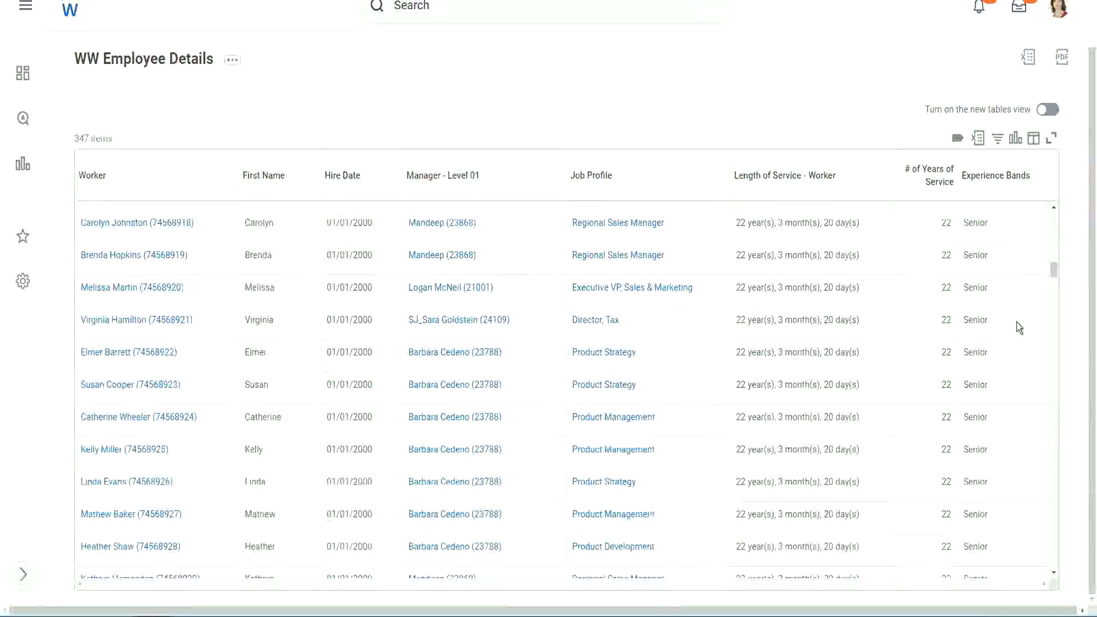
scroll(1017, 321, down, 5)
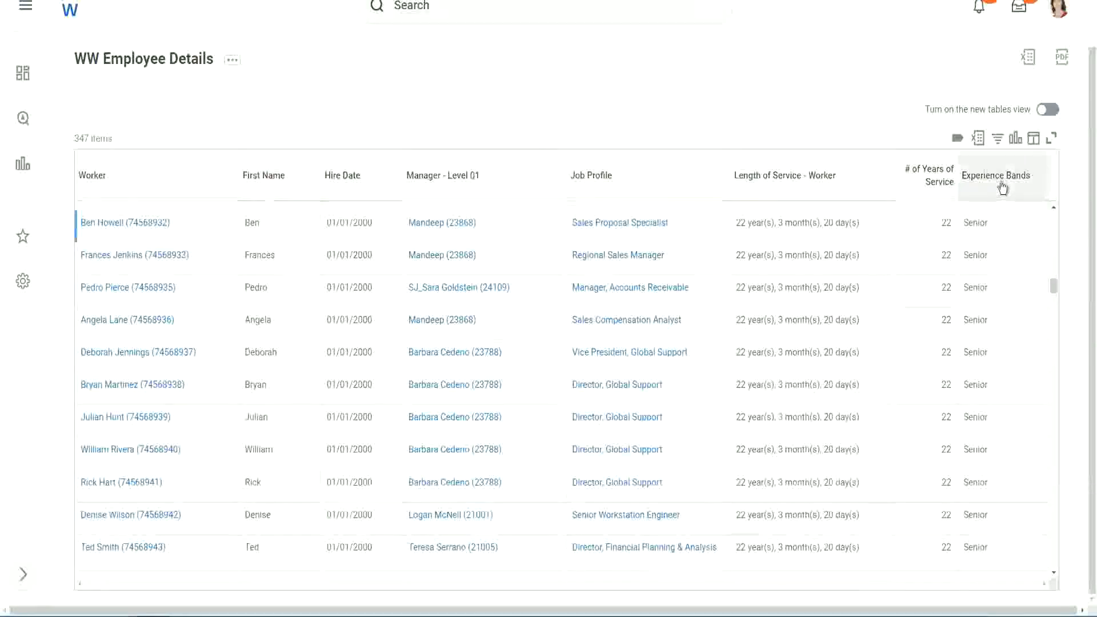
- Filter the Experience Bands column for values containing "Amateur"
click(1001, 186)
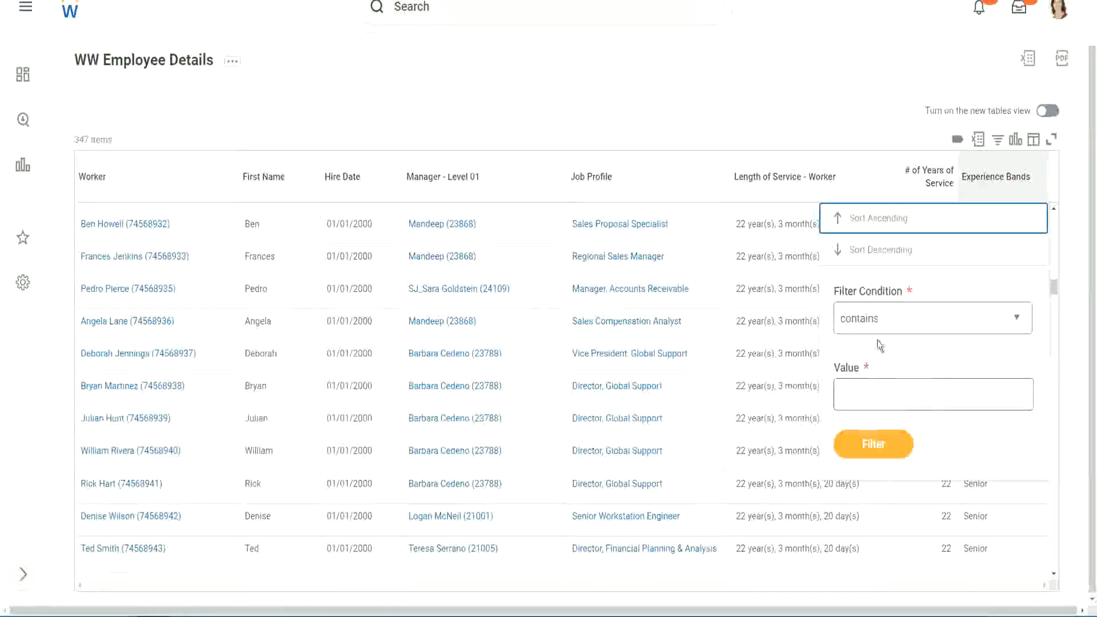
click(870, 384)
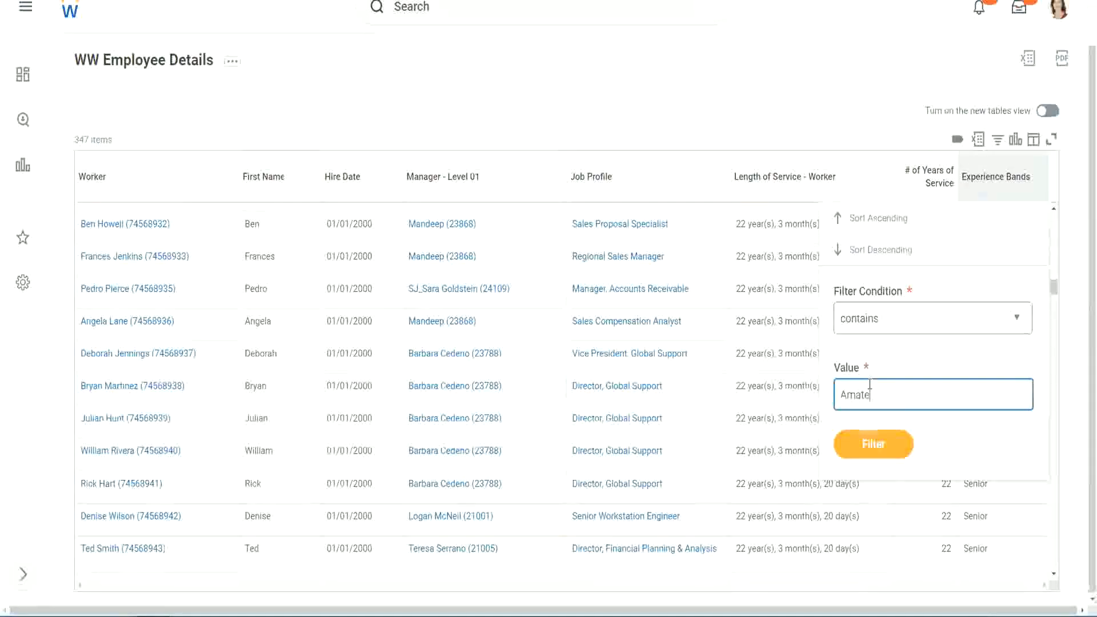
click(864, 447)
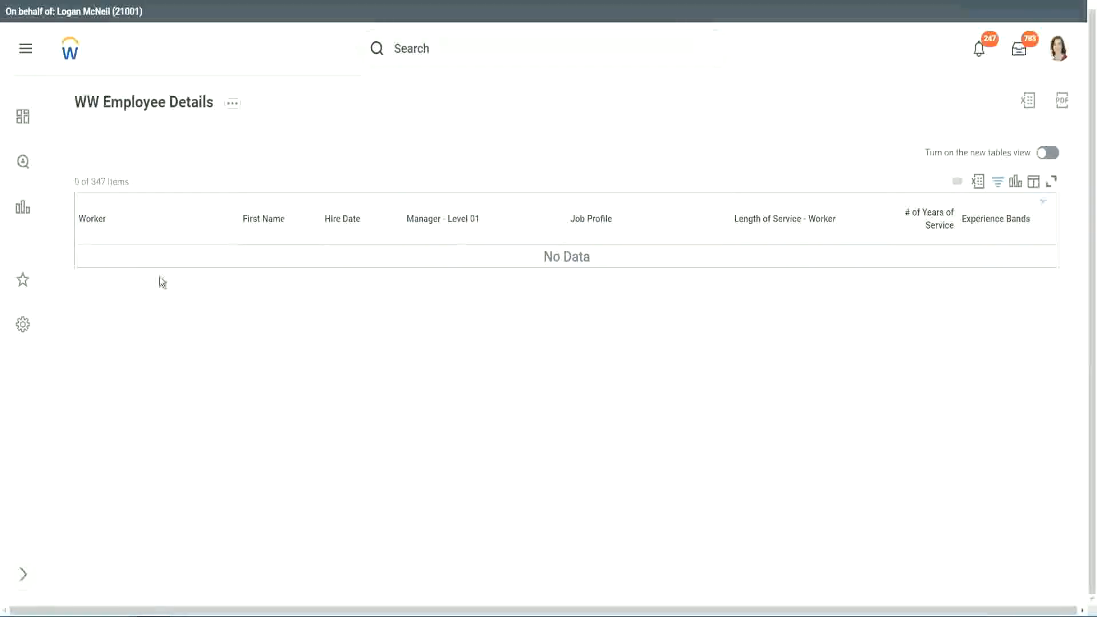
- Change the Experience Bands filter value to "Legend" and apply it
click(994, 220)
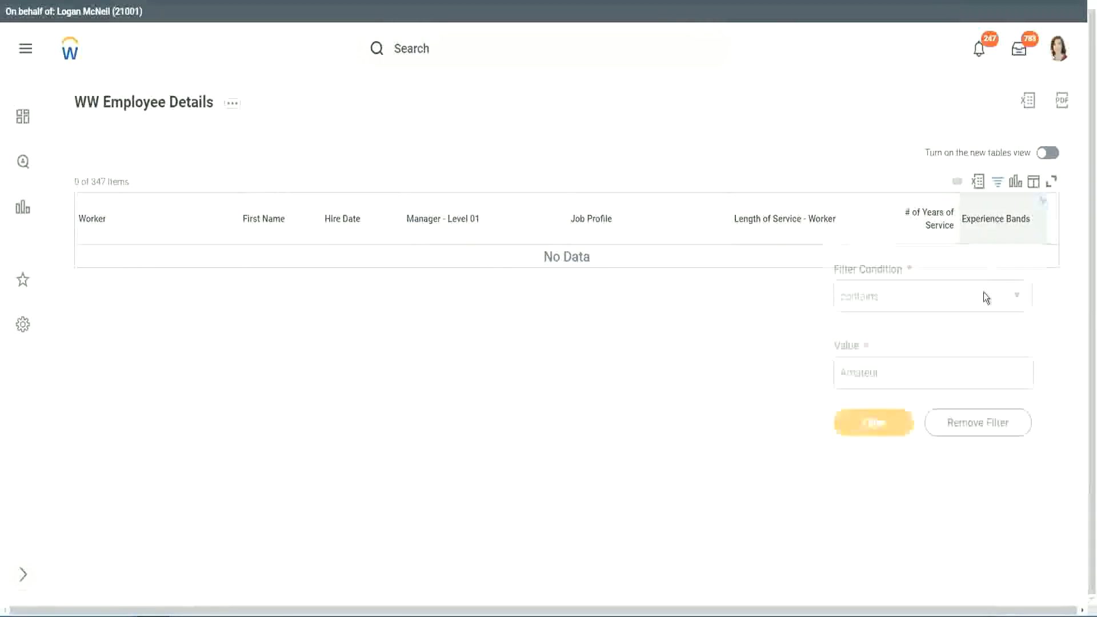
click(886, 371)
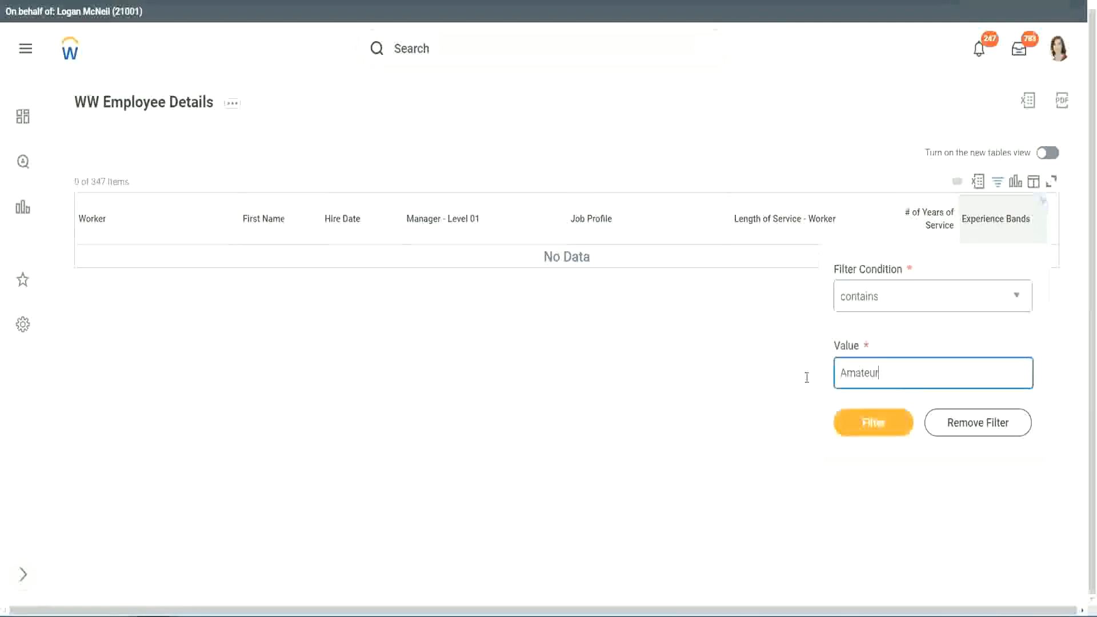
drag(807, 378, 784, 375)
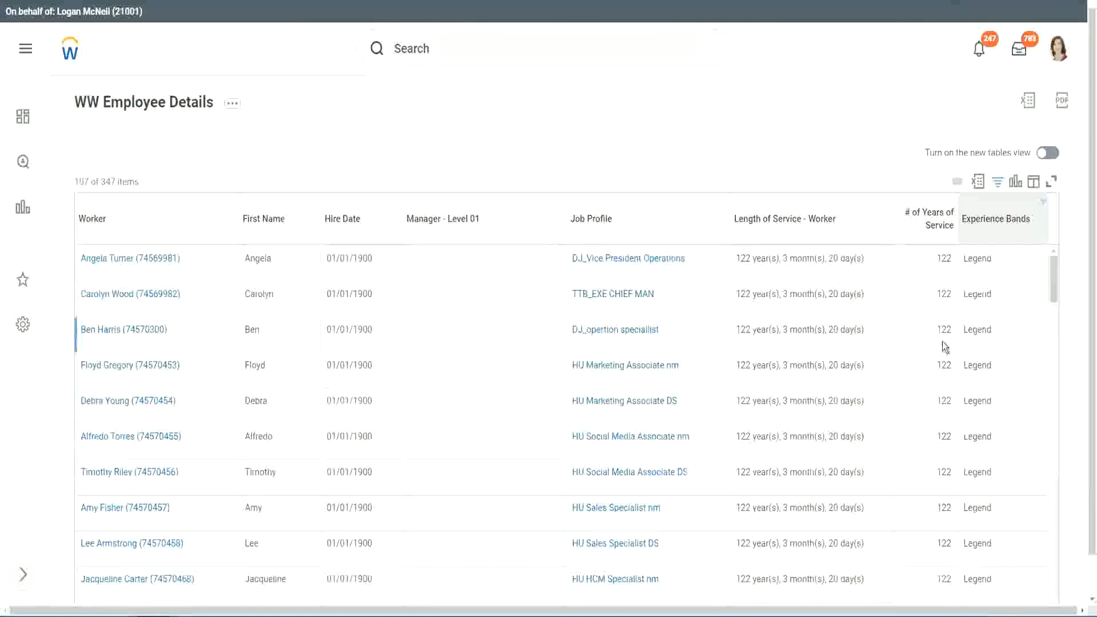
- Examine the hire dates and years of service of the workers in the Legend band through the end of the list
scroll(942, 342, down, 10)
scroll(942, 341, down, 5)
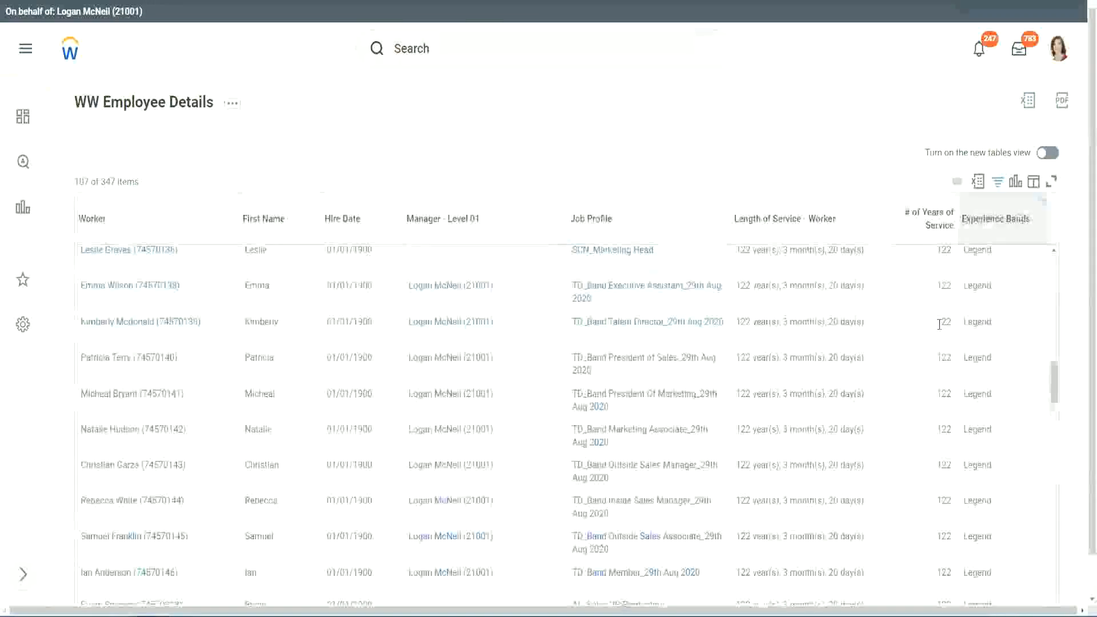
scroll(941, 326, down, 10)
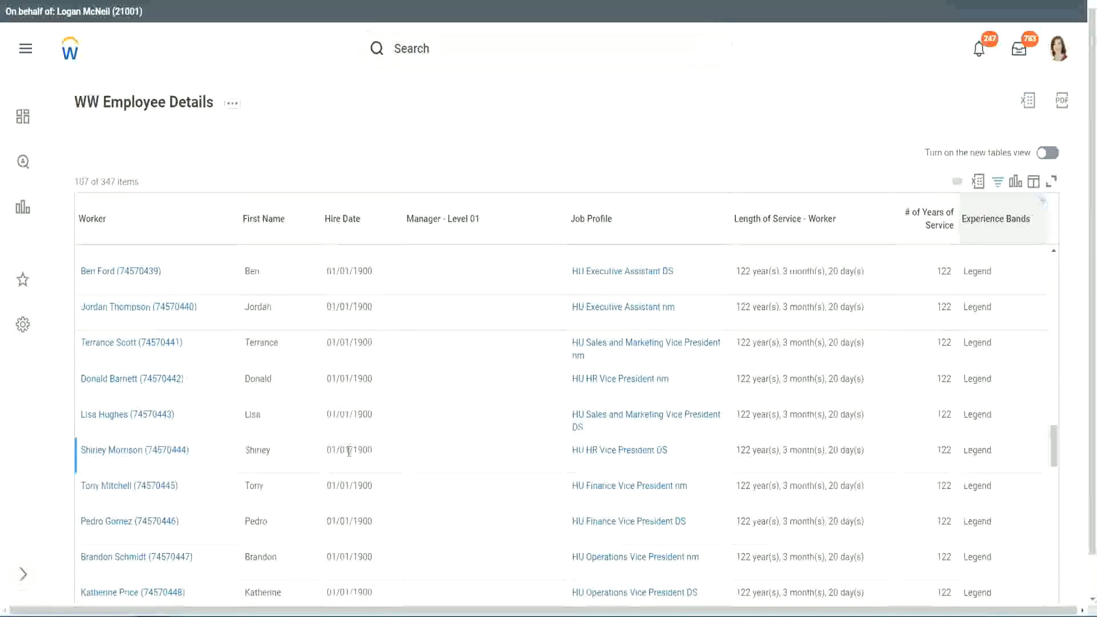
double_click(355, 446)
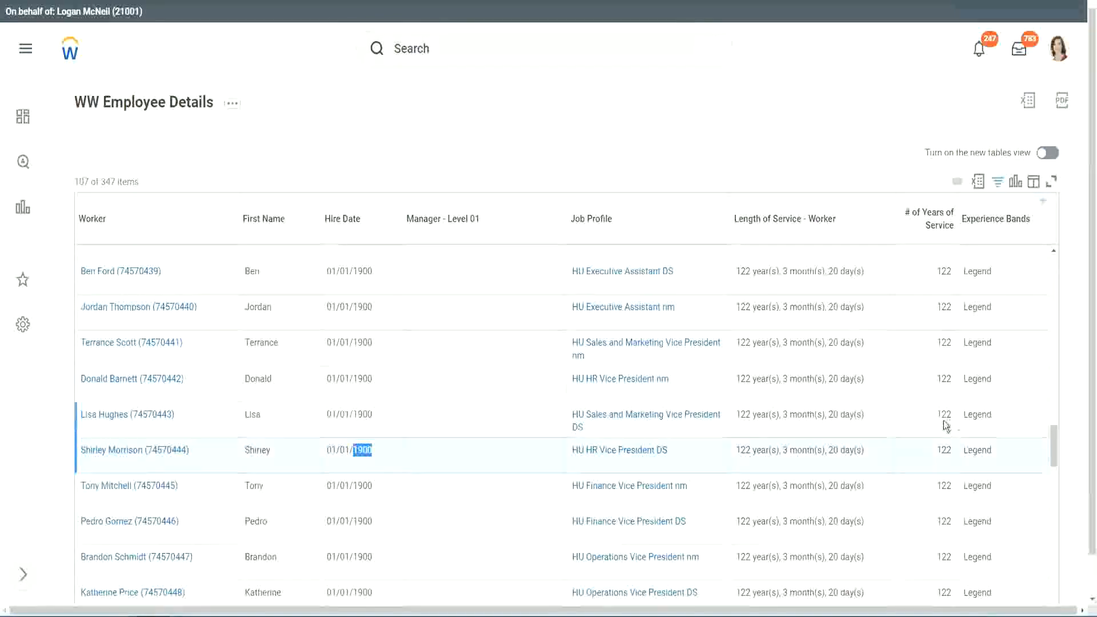
scroll(934, 429, down, 1)
scroll(931, 425, down, 5)
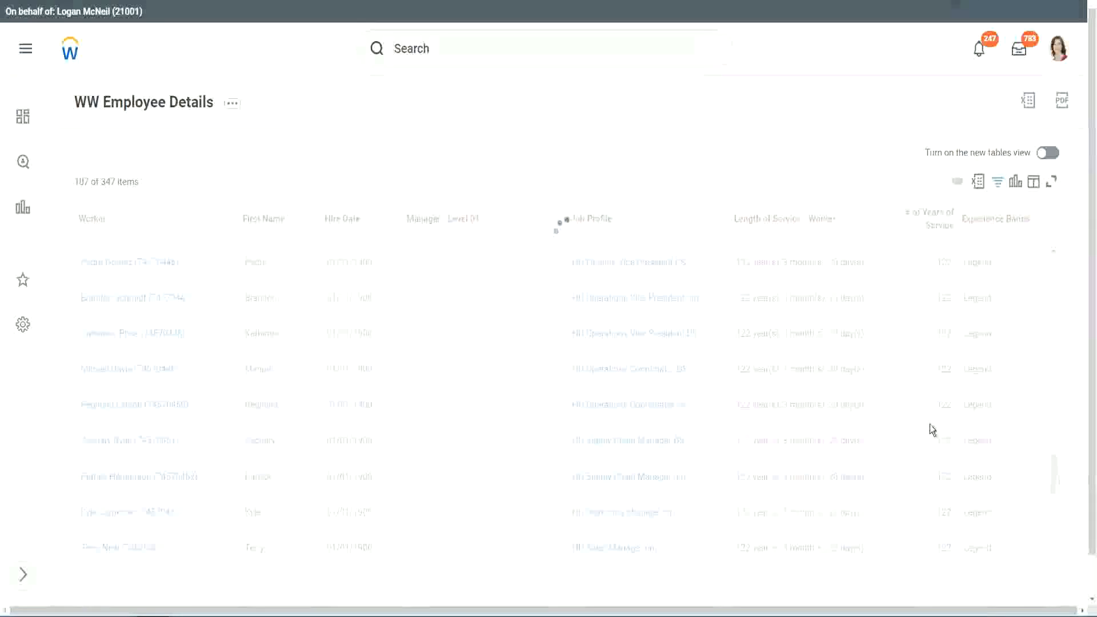
scroll(930, 424, down, 15)
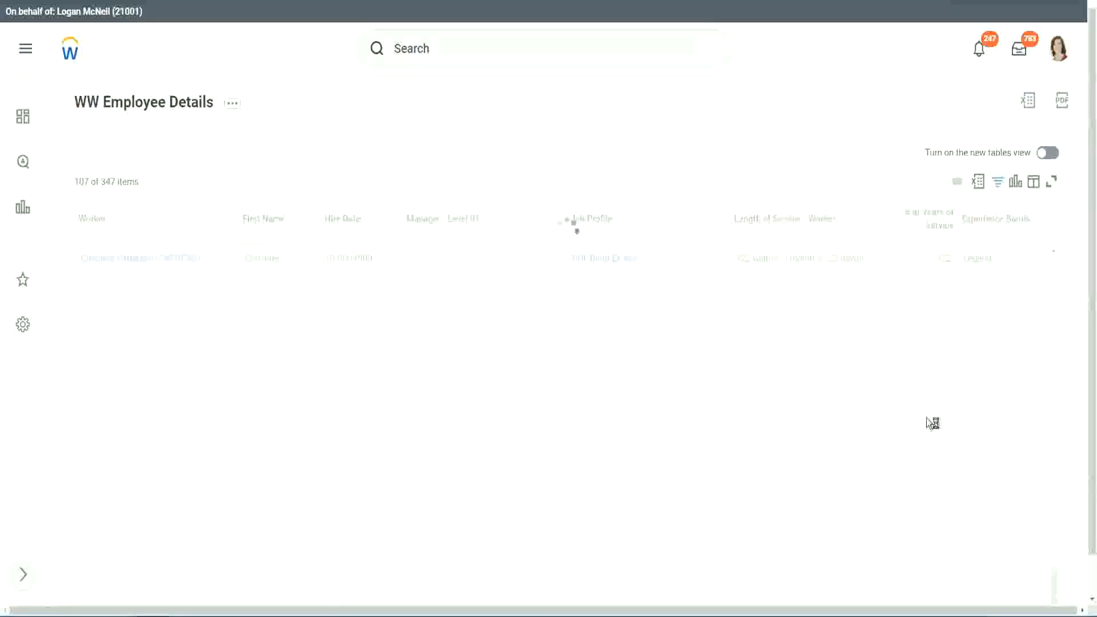
scroll(915, 376, down, 5)
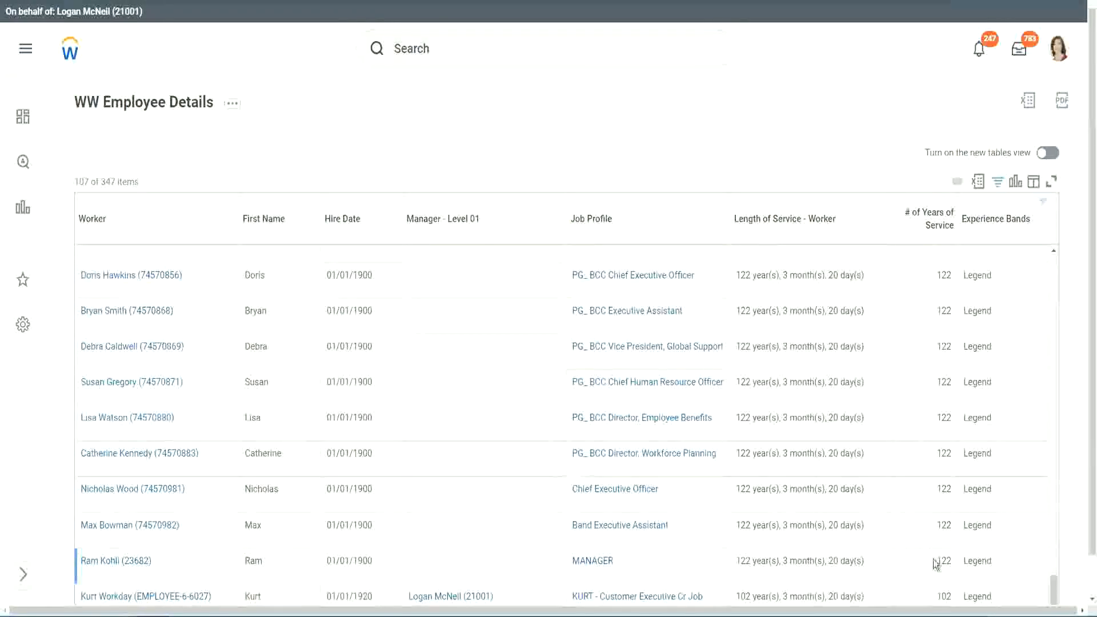
double_click(943, 596)
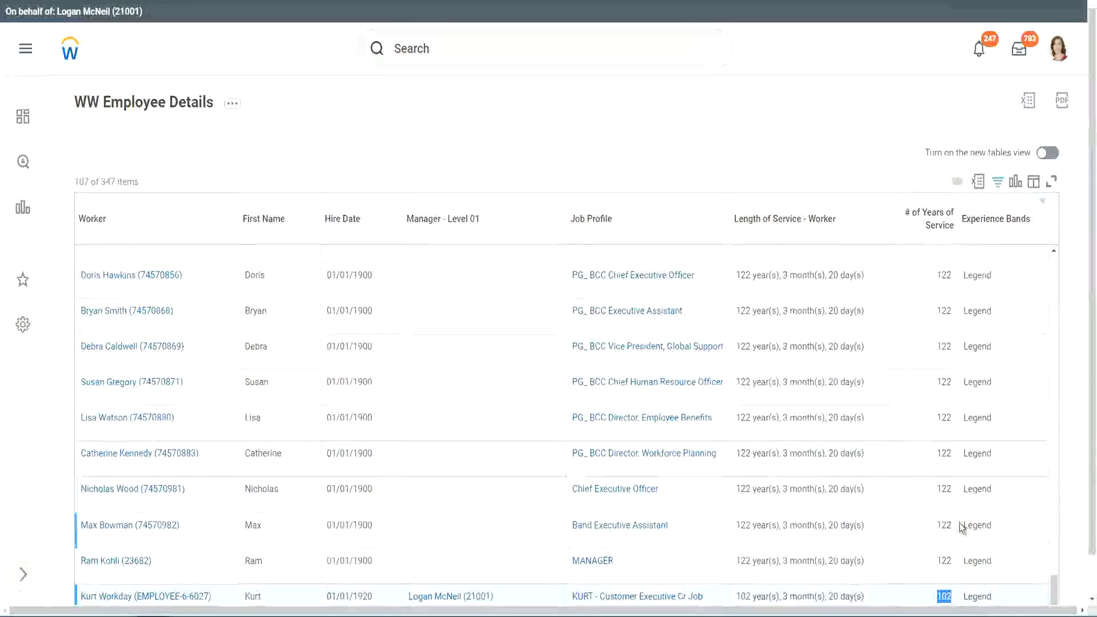
drag(946, 489, 953, 489)
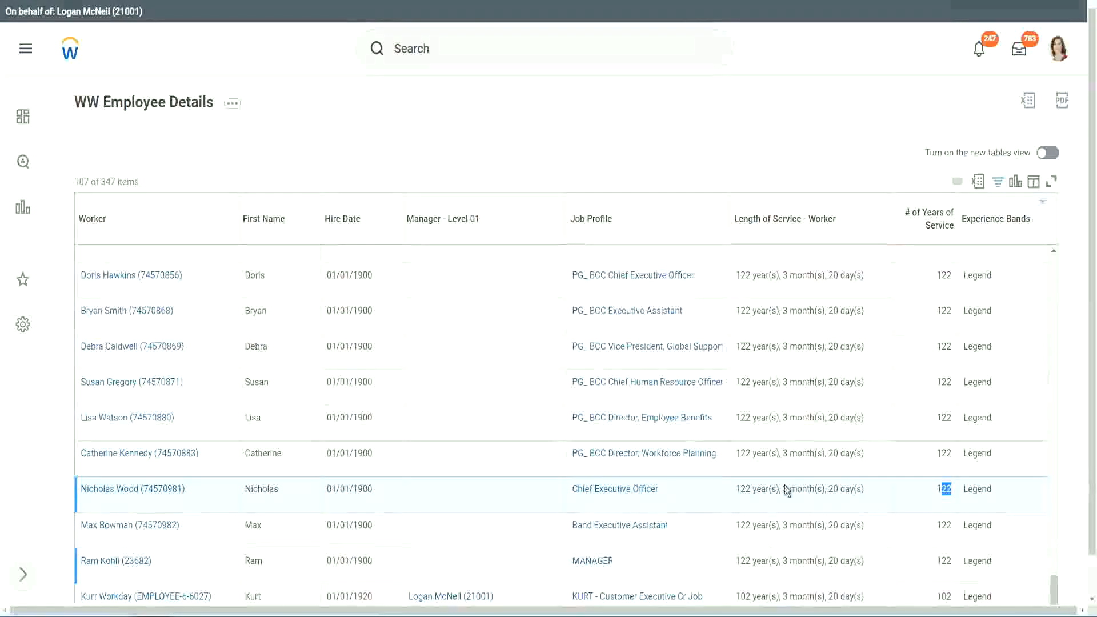
click(921, 455)
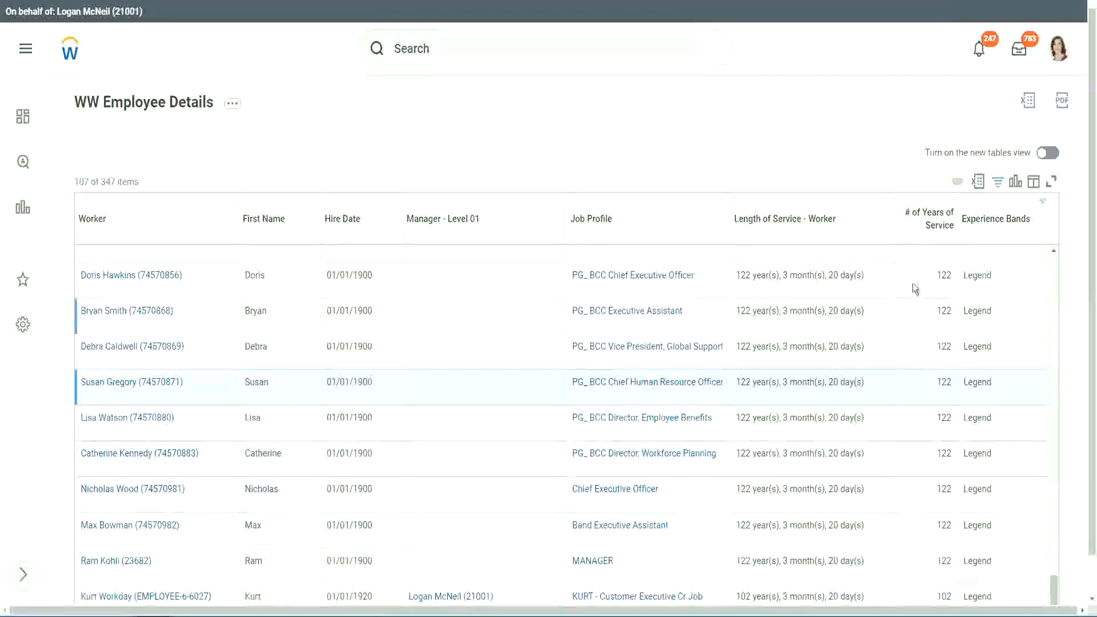
- Change the Experience Bands filter value to "Experienced" and apply it
click(1003, 224)
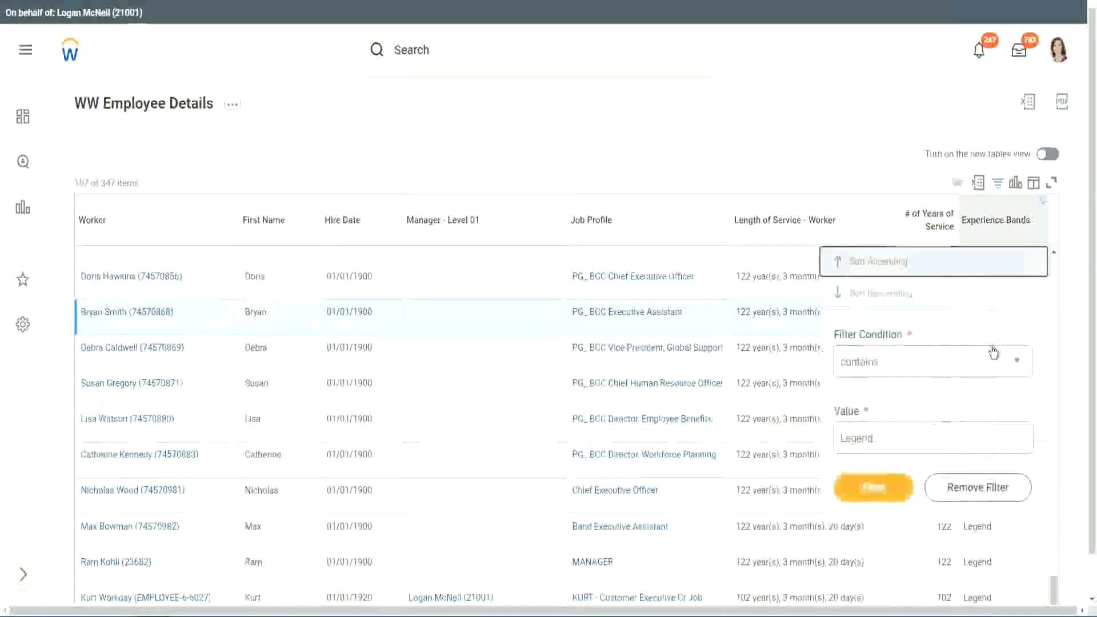
click(898, 437)
drag(899, 438, 754, 437)
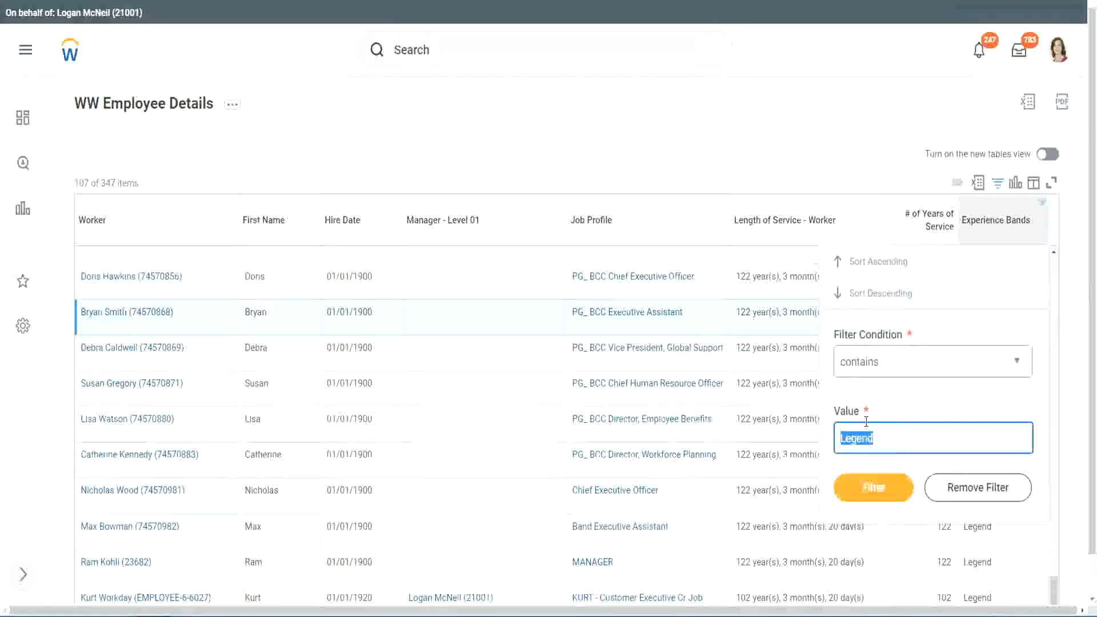
text(Ex)
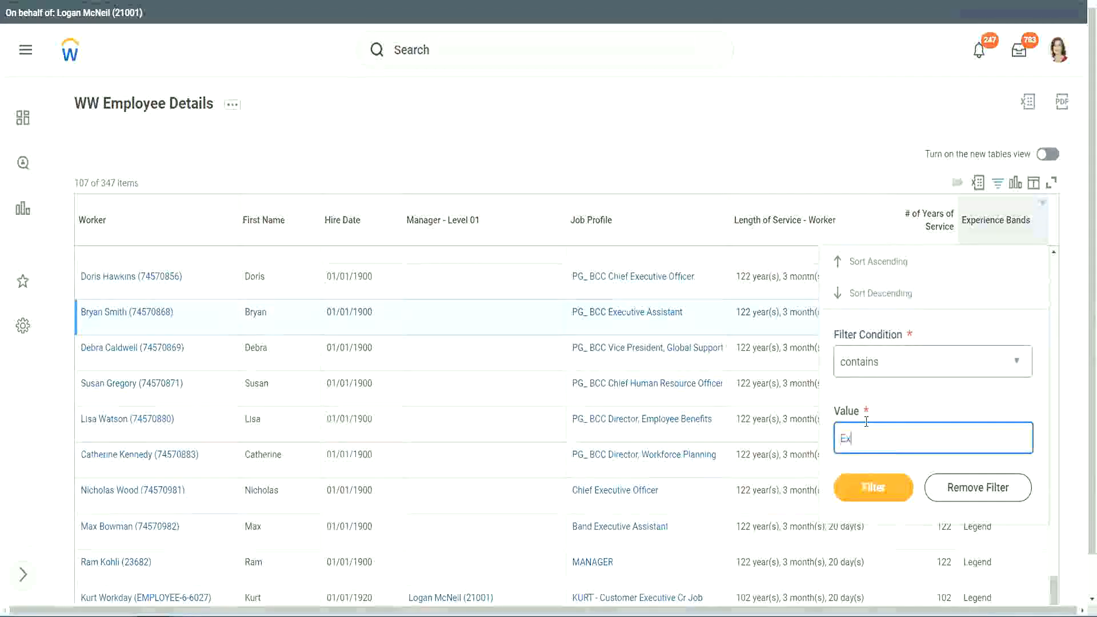
text(pe)
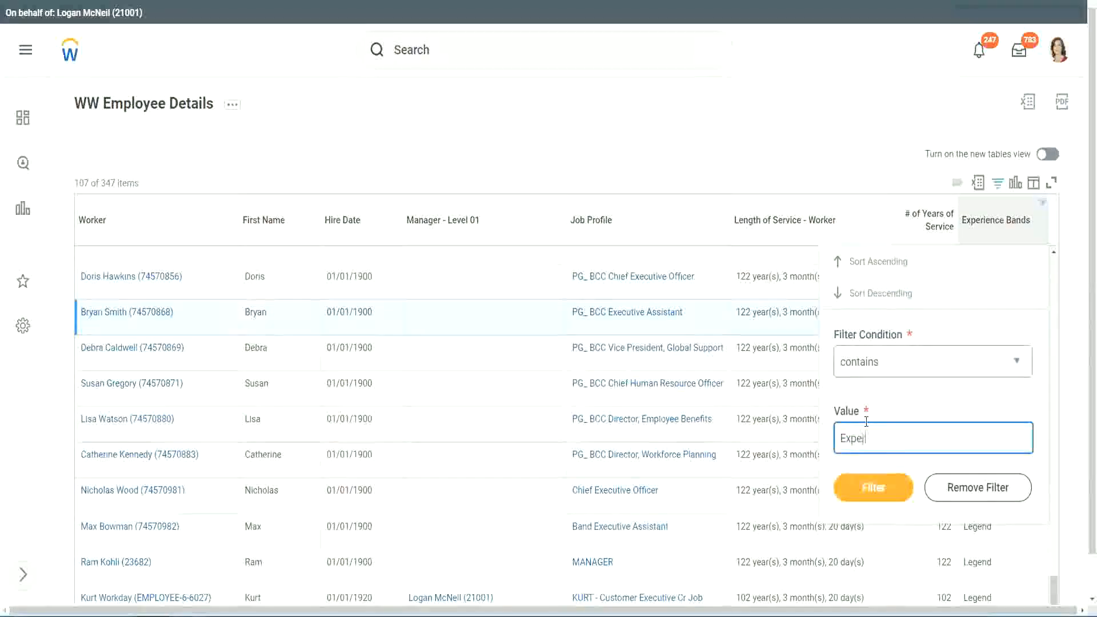
text(rienced)
click(880, 487)
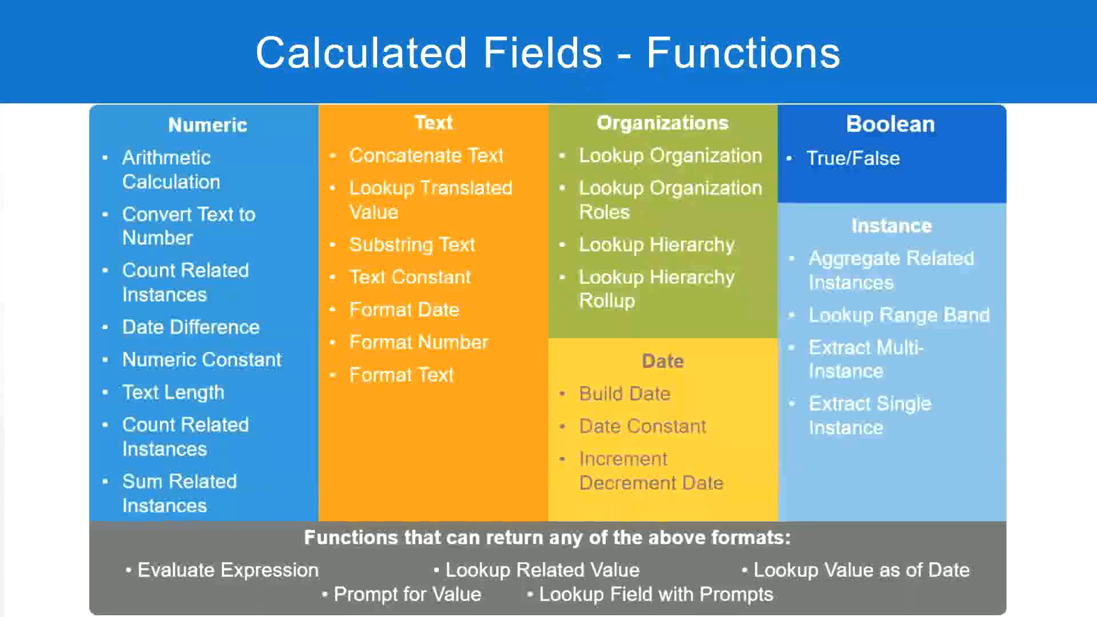
- Switch to the Notepad++ notes and check the years-of-service range defined for the Experienced band
key(alt+Tab)
click(63, 140)
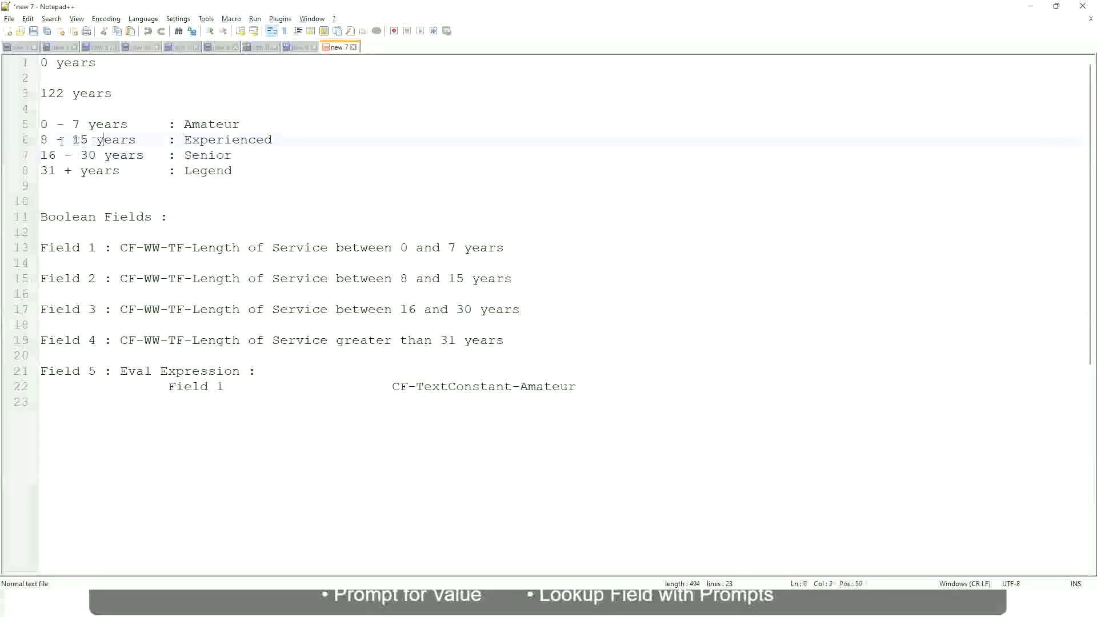
drag(49, 140, 88, 140)
click(92, 140)
click(127, 140)
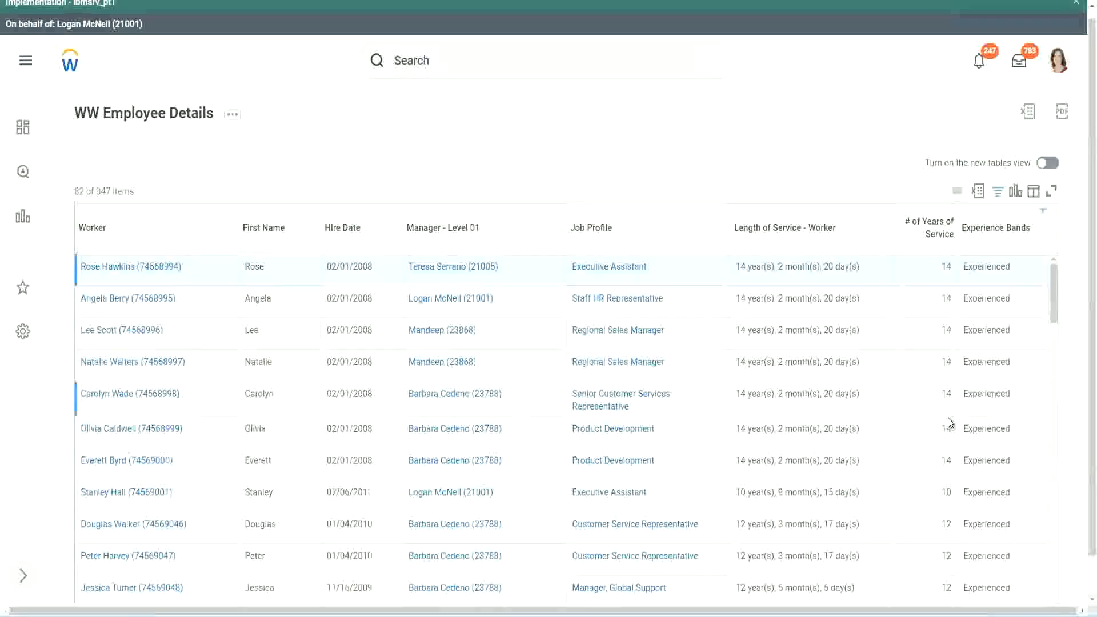
- Return to the Workday report and check the years of service of the workers in the Experienced band against its defined range
scroll(949, 422, down, 3)
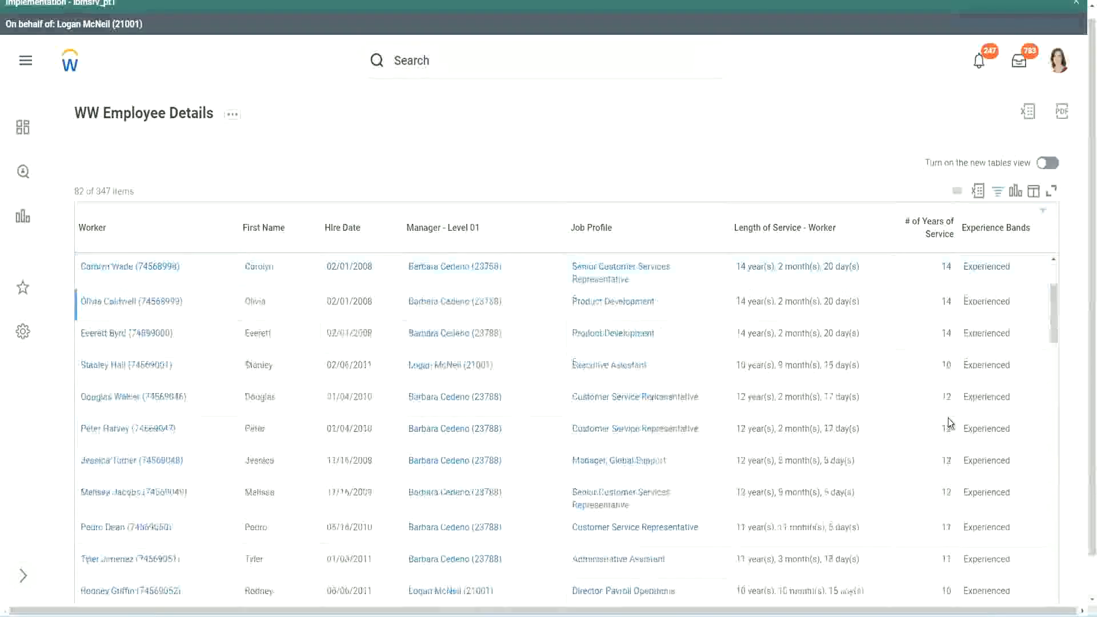
scroll(949, 423, down, 3)
double_click(944, 301)
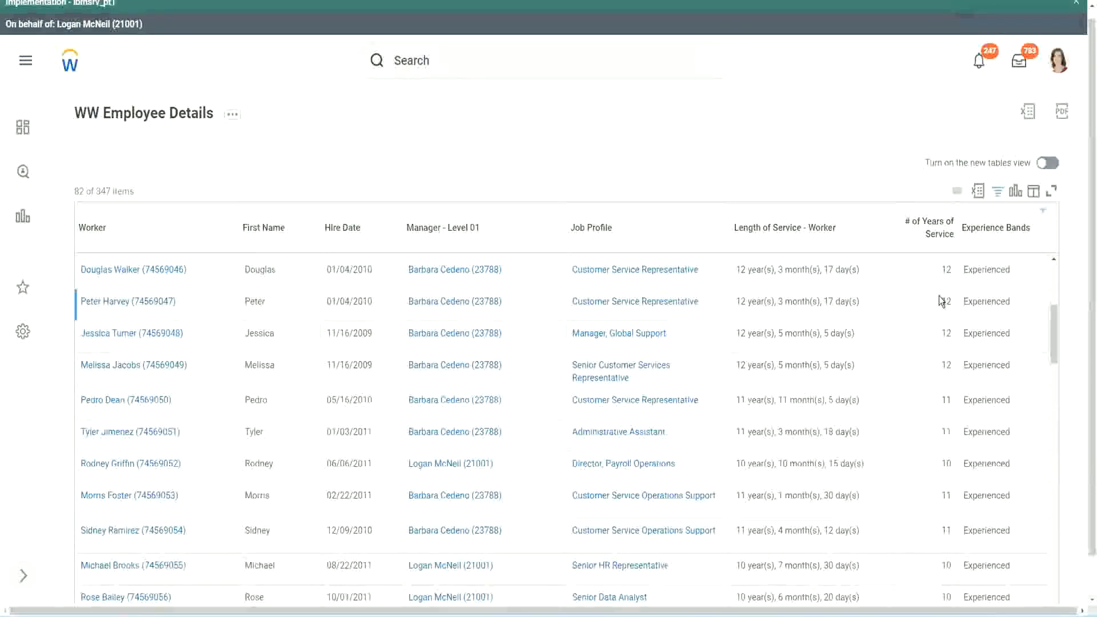
double_click(972, 301)
scroll(943, 434, down, 3)
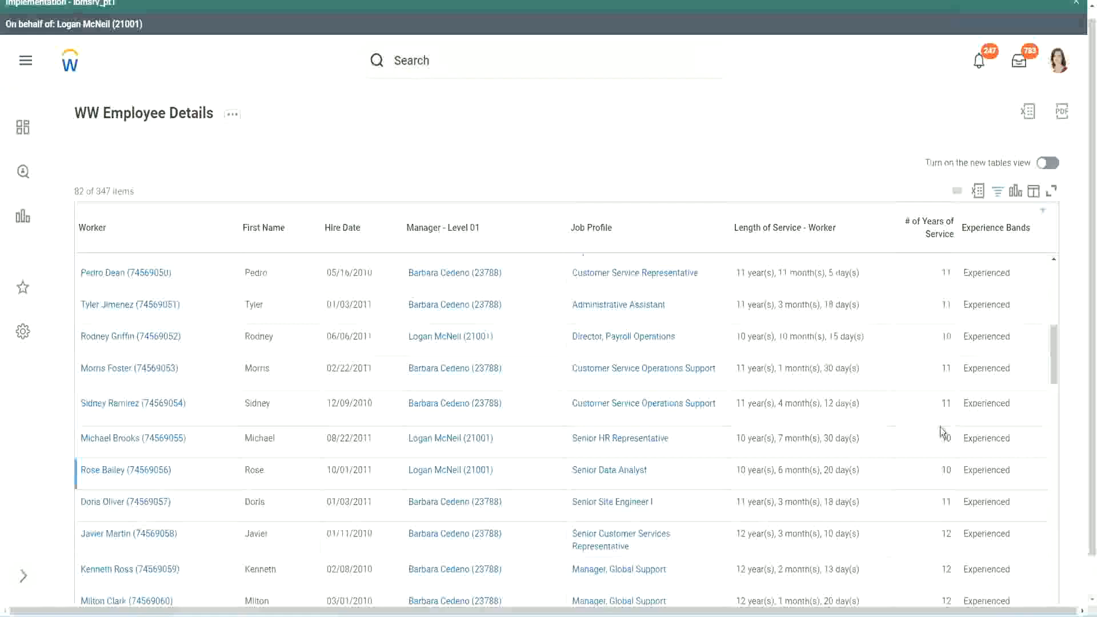
click(946, 401)
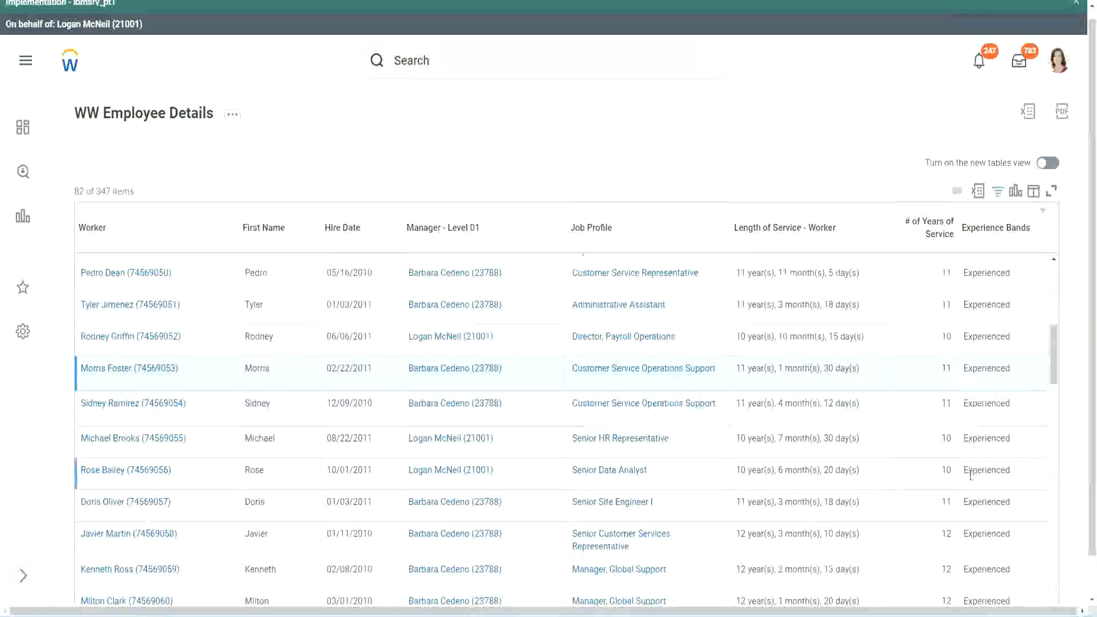
scroll(971, 474, down, 5)
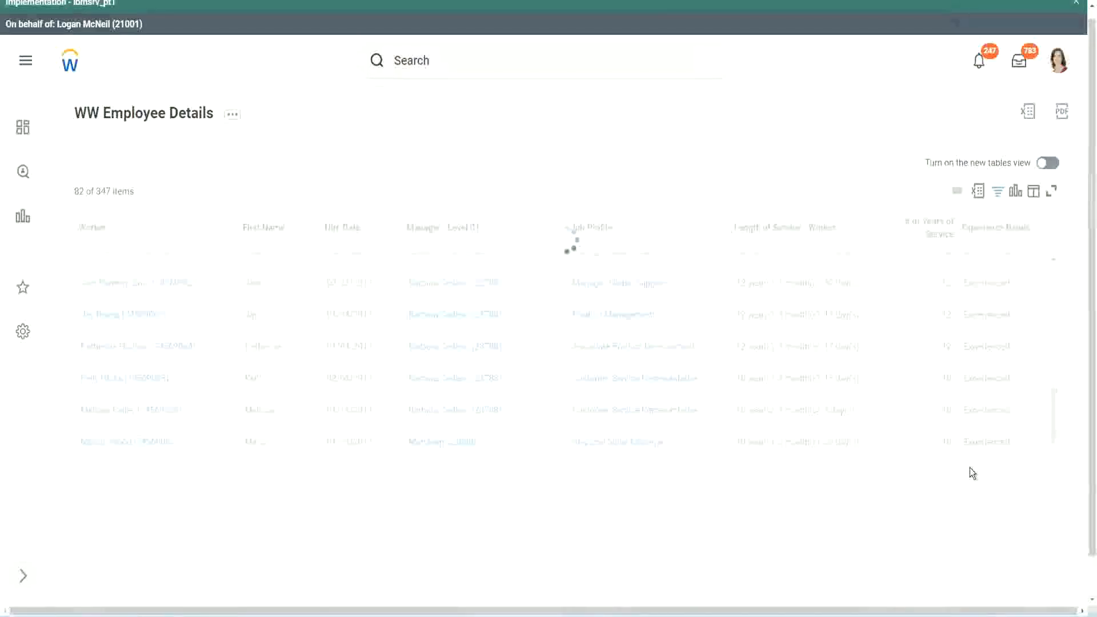